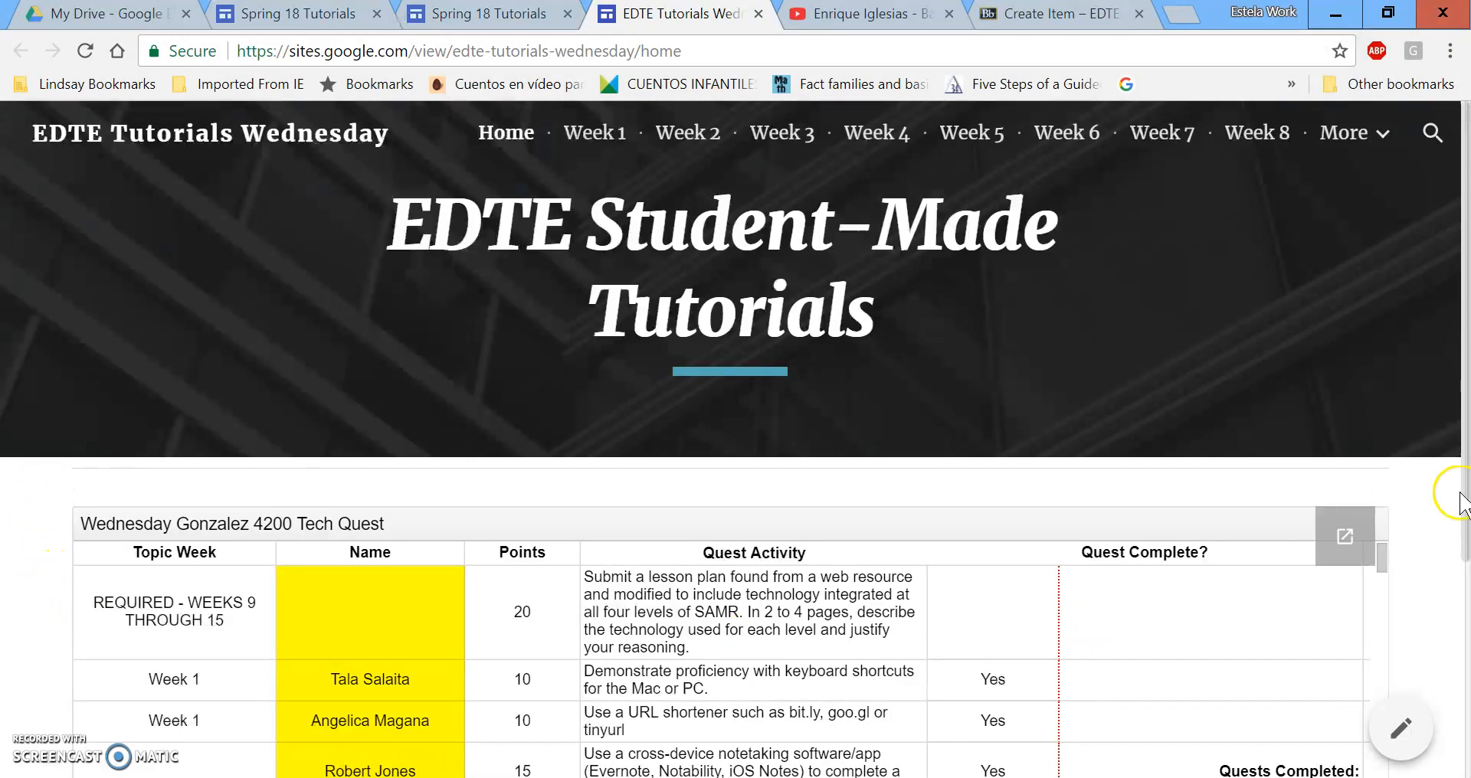
Scroll up and down through the site's current page.
{"action": "scroll", "coordinate": [1378, 433], "scroll_direction": "down", "scroll_amount": 4}
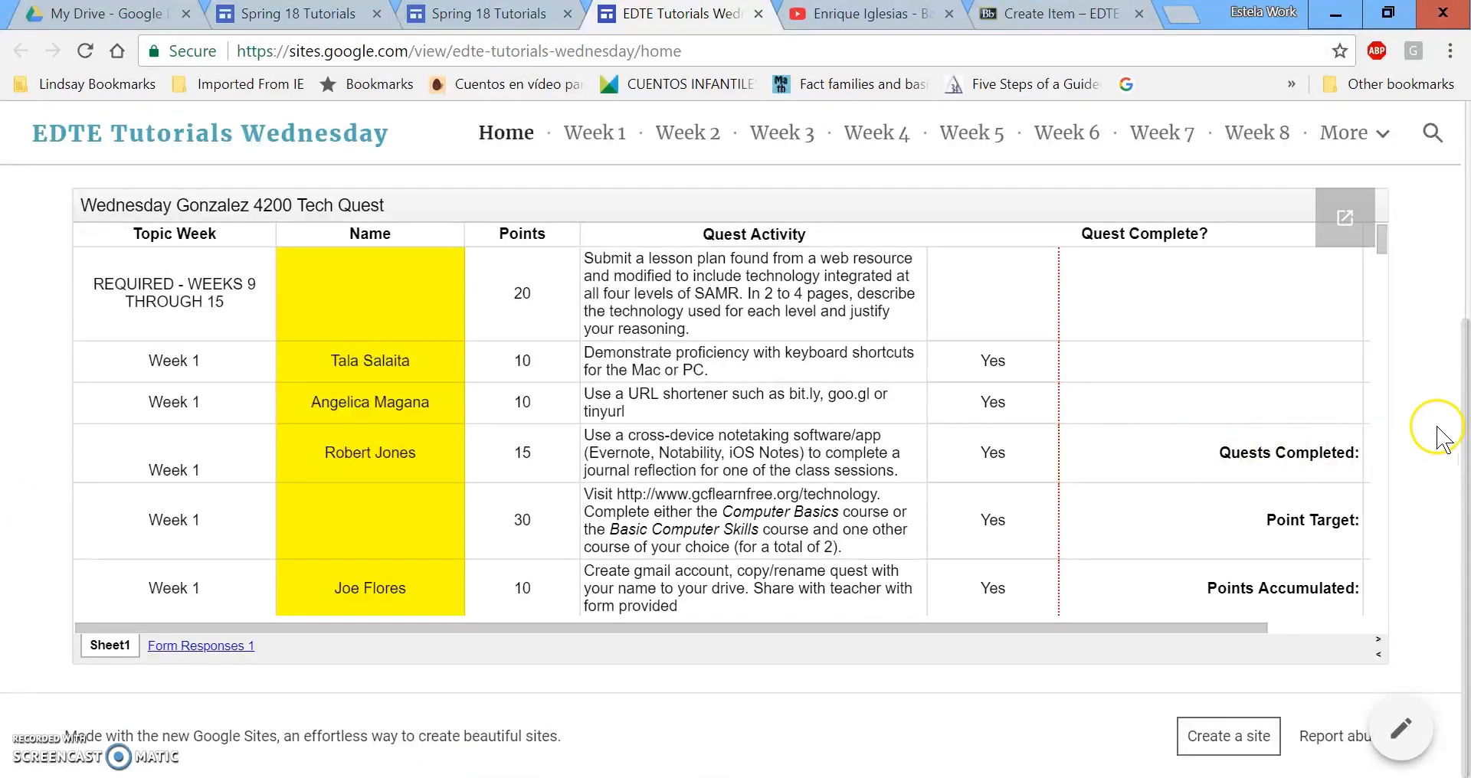
{"action": "scroll", "coordinate": [1432, 426], "scroll_direction": "up", "scroll_amount": 1}
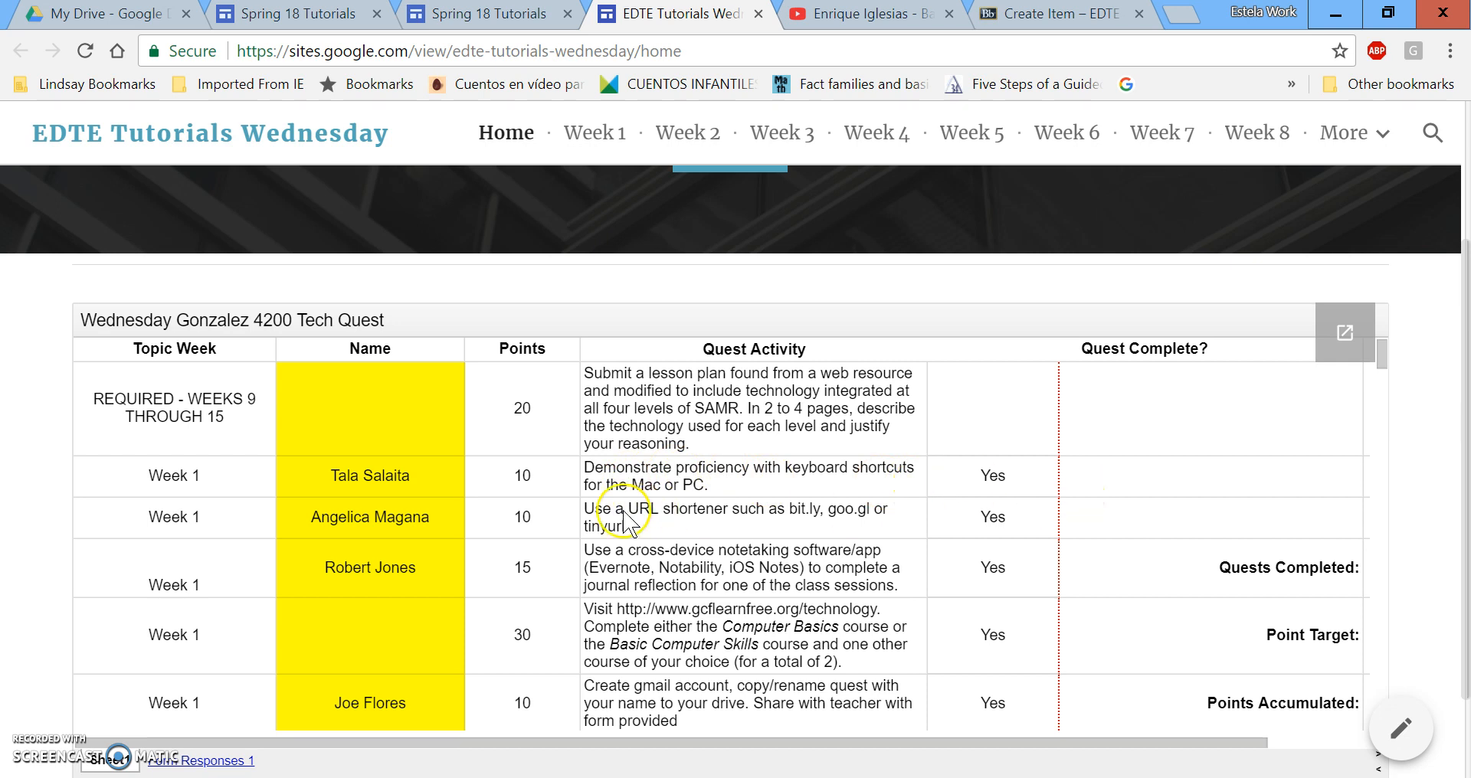
{"action": "scroll", "coordinate": [659, 567], "scroll_direction": "down", "scroll_amount": 8}
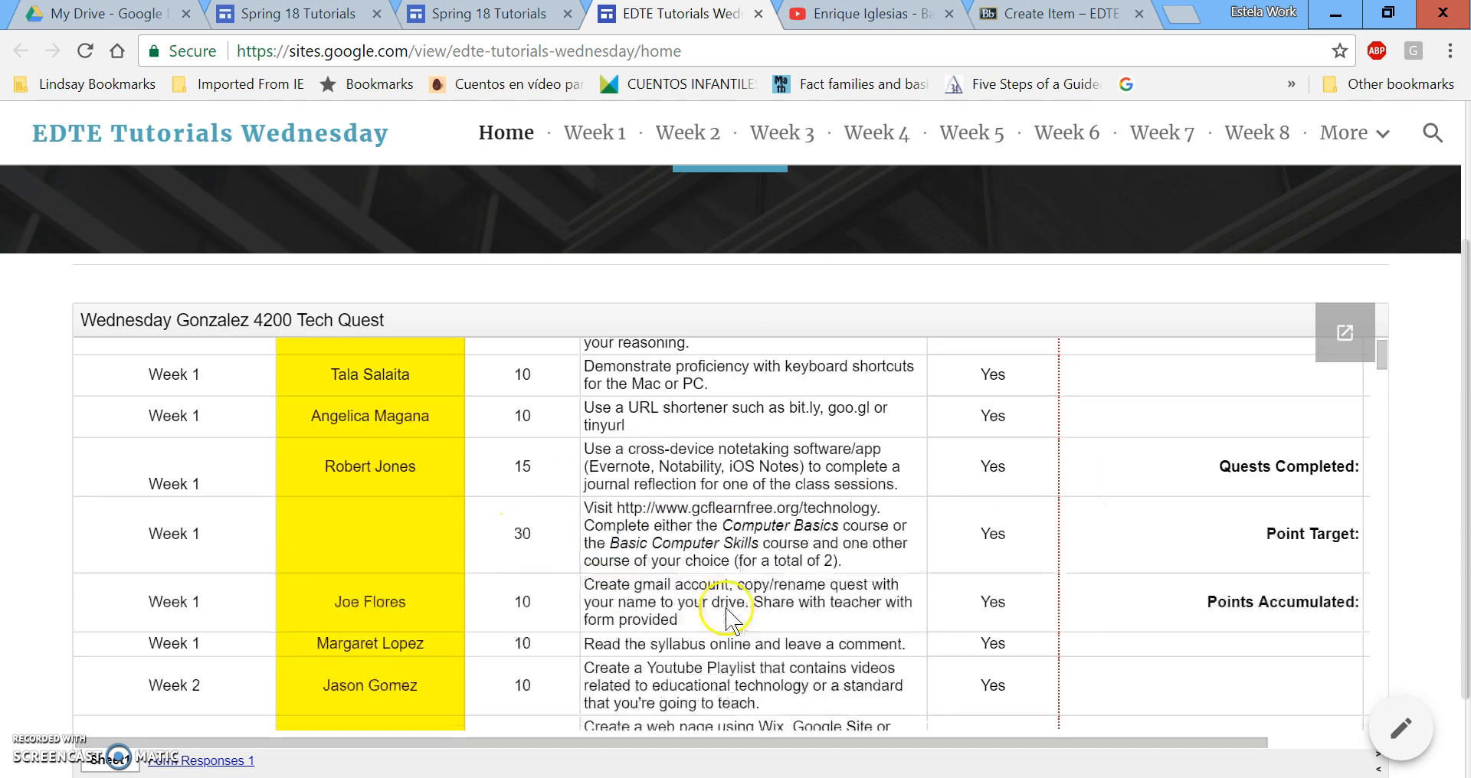
{"action": "scroll", "coordinate": [667, 548], "scroll_direction": "down", "scroll_amount": 3}
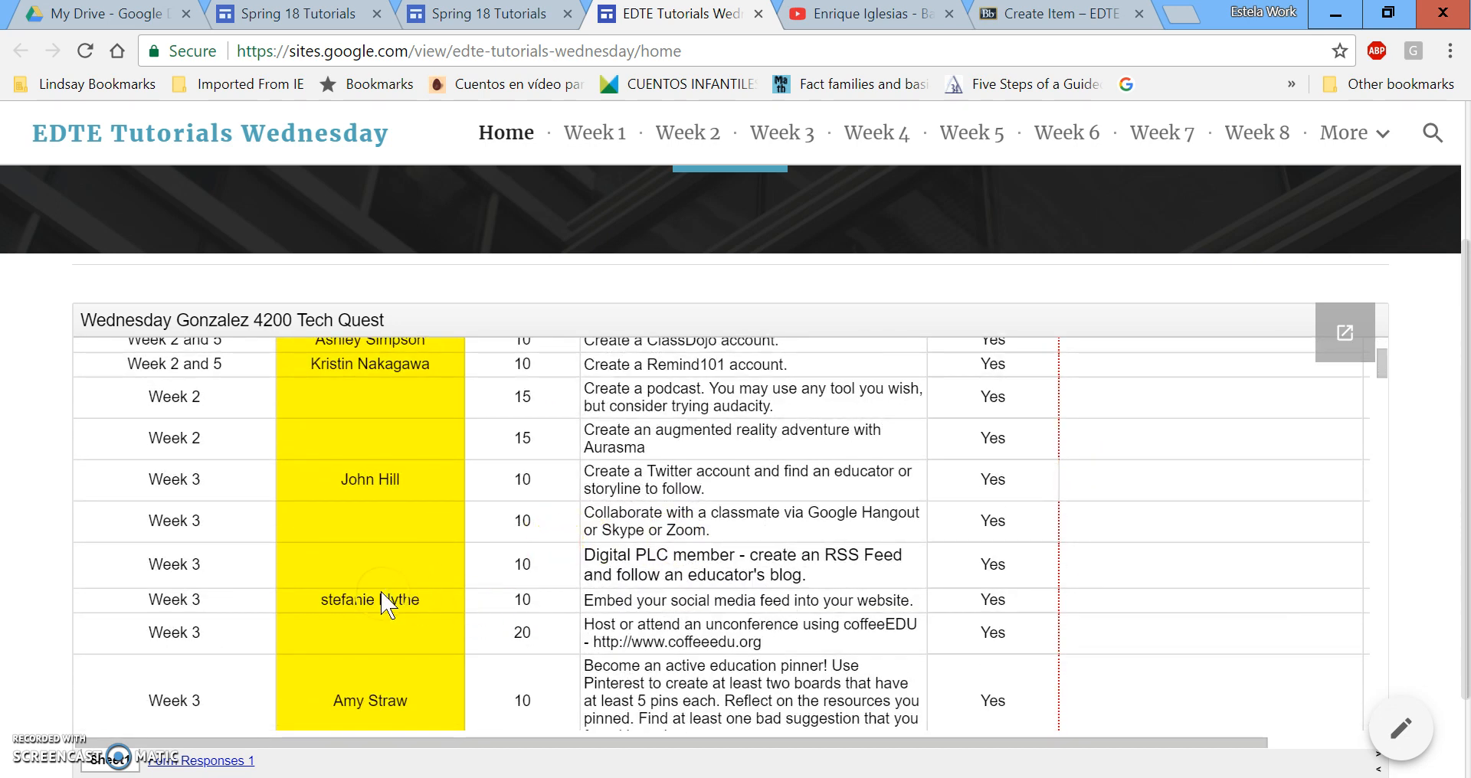
{"action": "scroll", "coordinate": [559, 571], "scroll_direction": "up", "scroll_amount": 3}
{"action": "scroll", "coordinate": [560, 575], "scroll_direction": "up", "scroll_amount": 8}
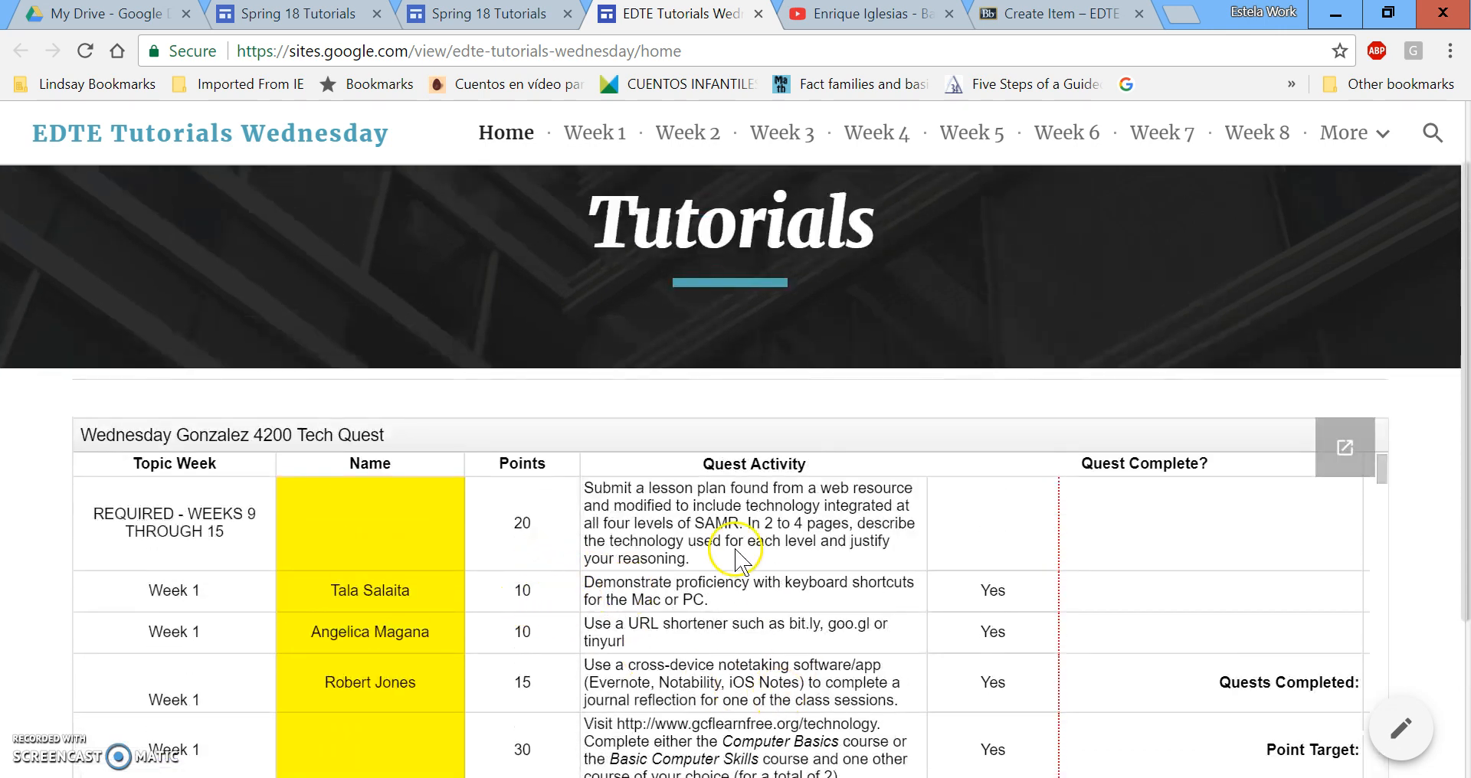
{"action": "scroll", "coordinate": [933, 239], "scroll_direction": "up", "scroll_amount": 1}
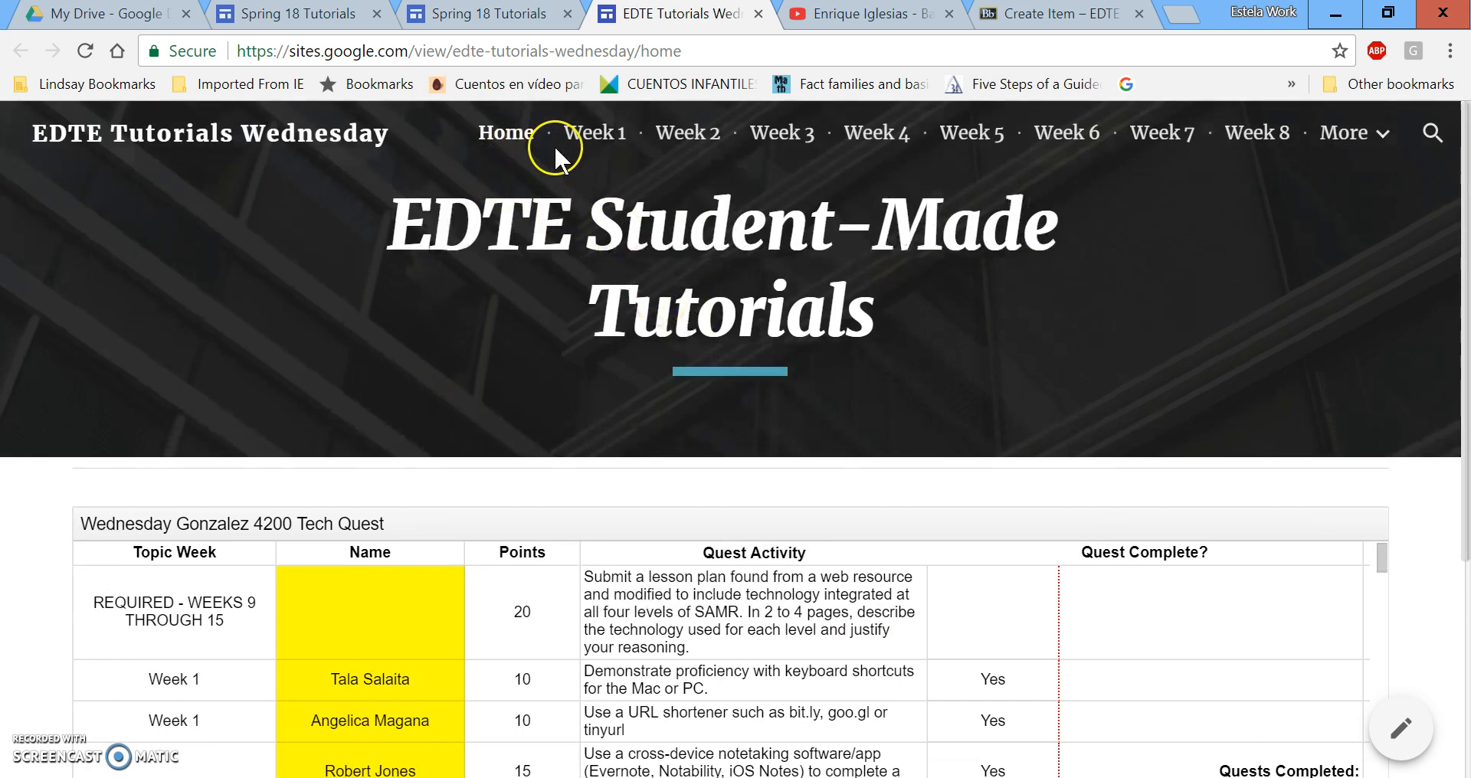
Open the Week 1 page and scroll through its embedded student tutorial videos.
{"action": "left_click", "coordinate": [584, 133]}
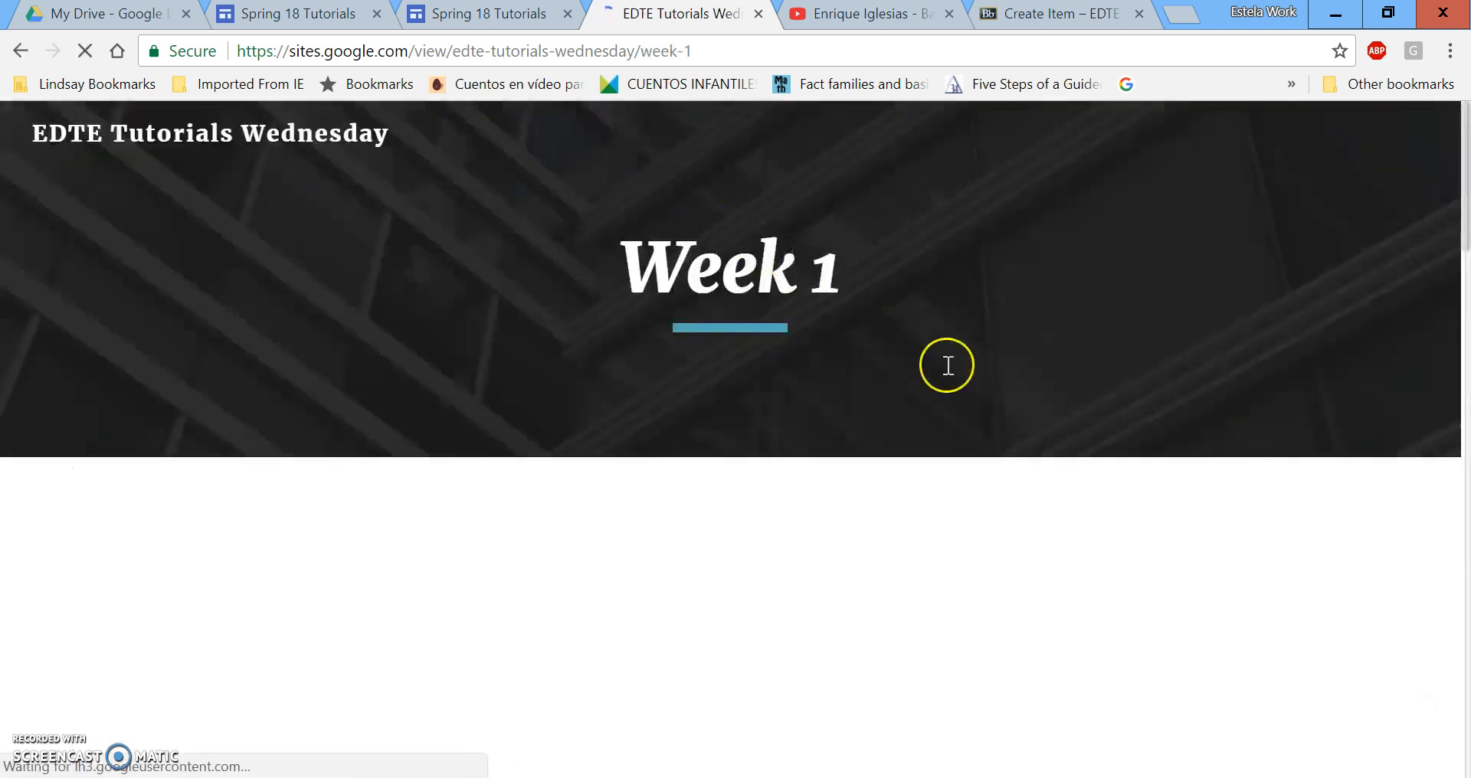
{"action": "scroll", "coordinate": [1207, 543], "scroll_direction": "down", "scroll_amount": 1}
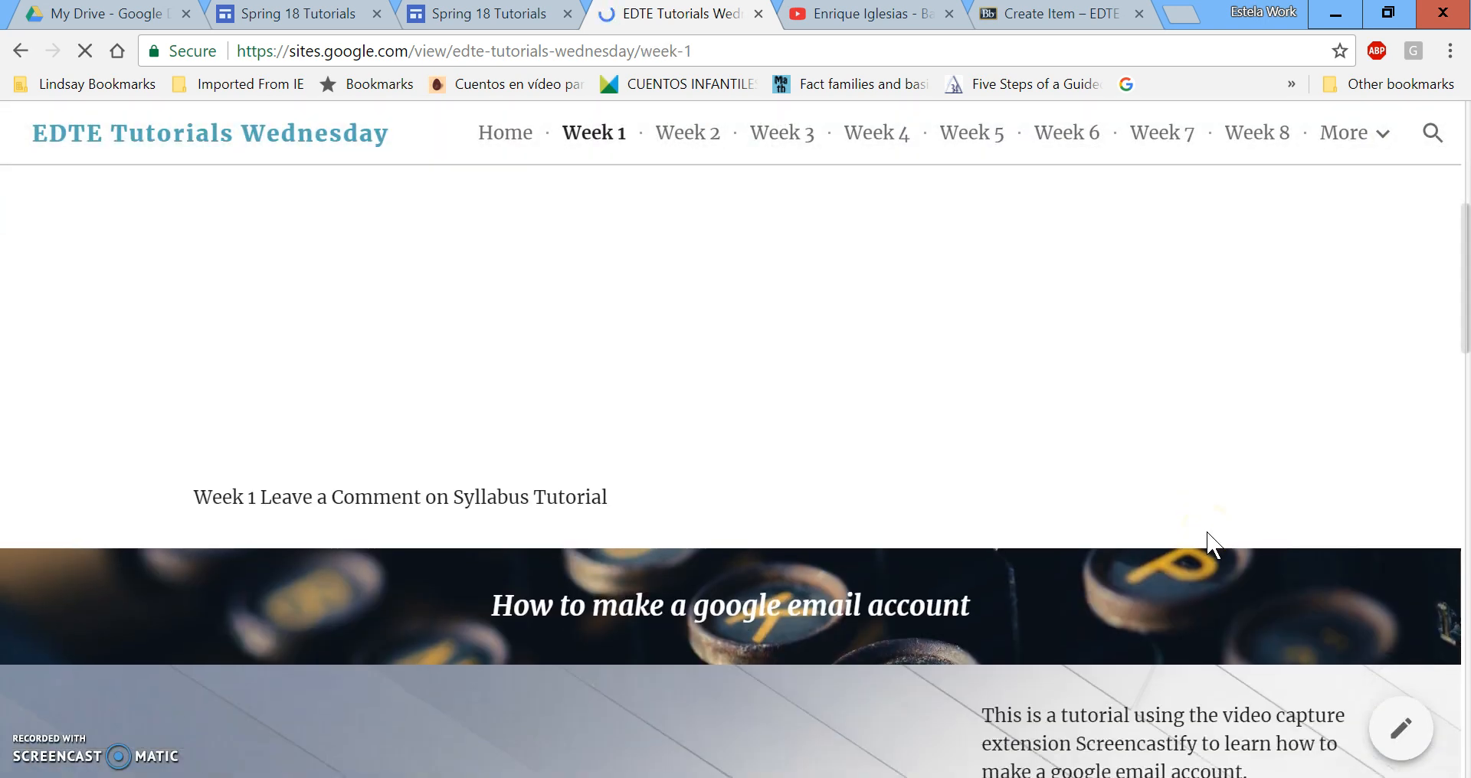
{"action": "scroll", "coordinate": [1207, 542], "scroll_direction": "up", "scroll_amount": 2}
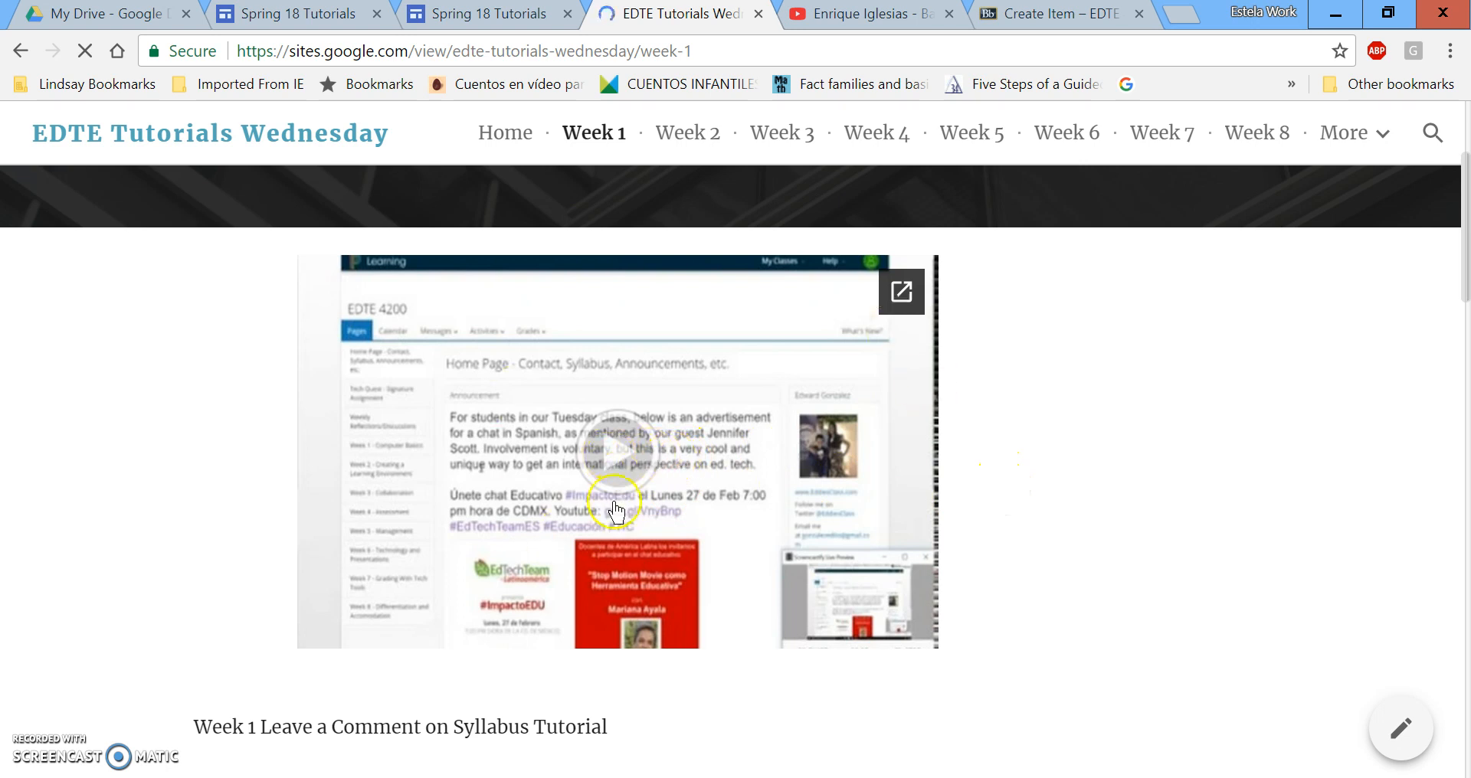
{"action": "scroll", "coordinate": [1087, 460], "scroll_direction": "down", "scroll_amount": 5}
{"action": "scroll", "coordinate": [1225, 517], "scroll_direction": "down", "scroll_amount": 5}
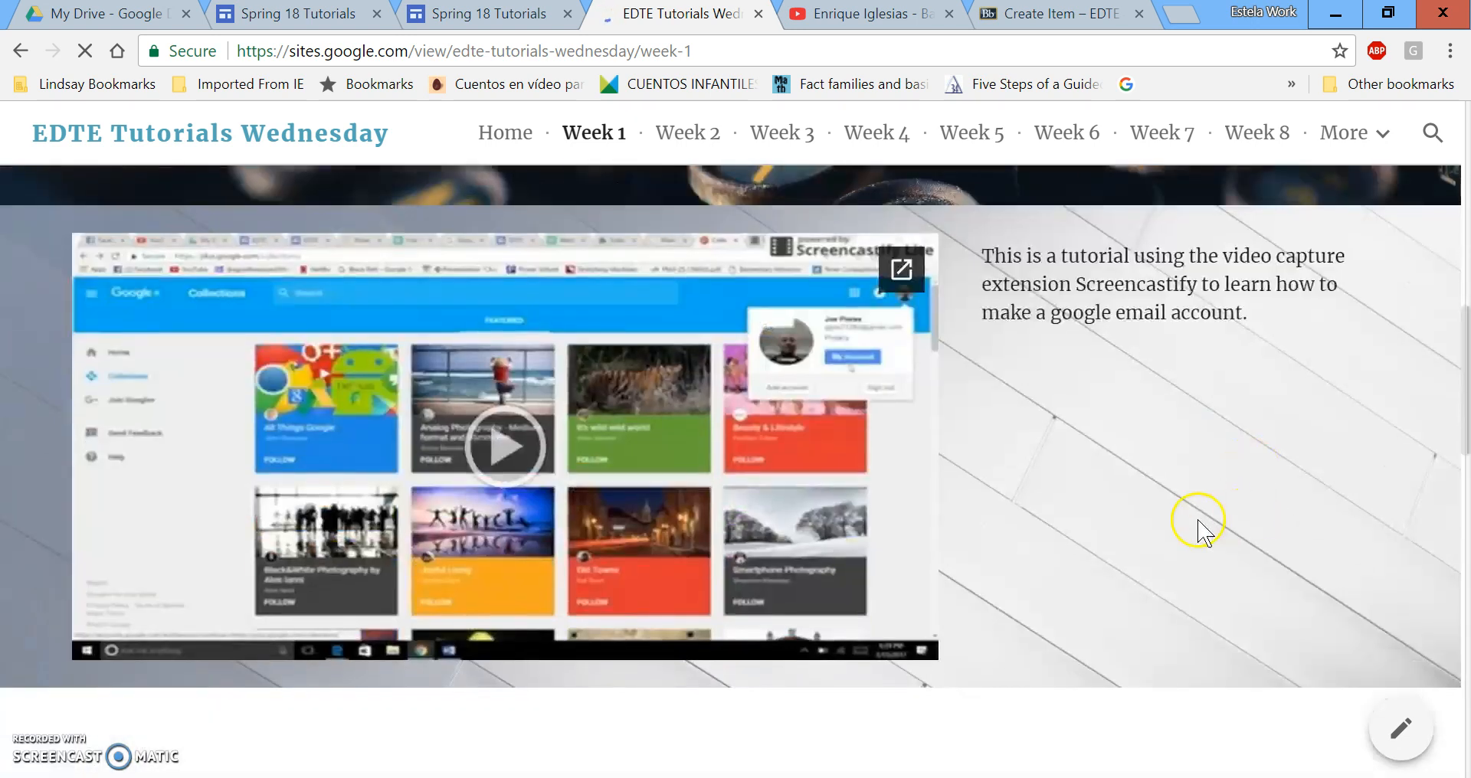
{"action": "scroll", "coordinate": [1026, 425], "scroll_direction": "up", "scroll_amount": 2}
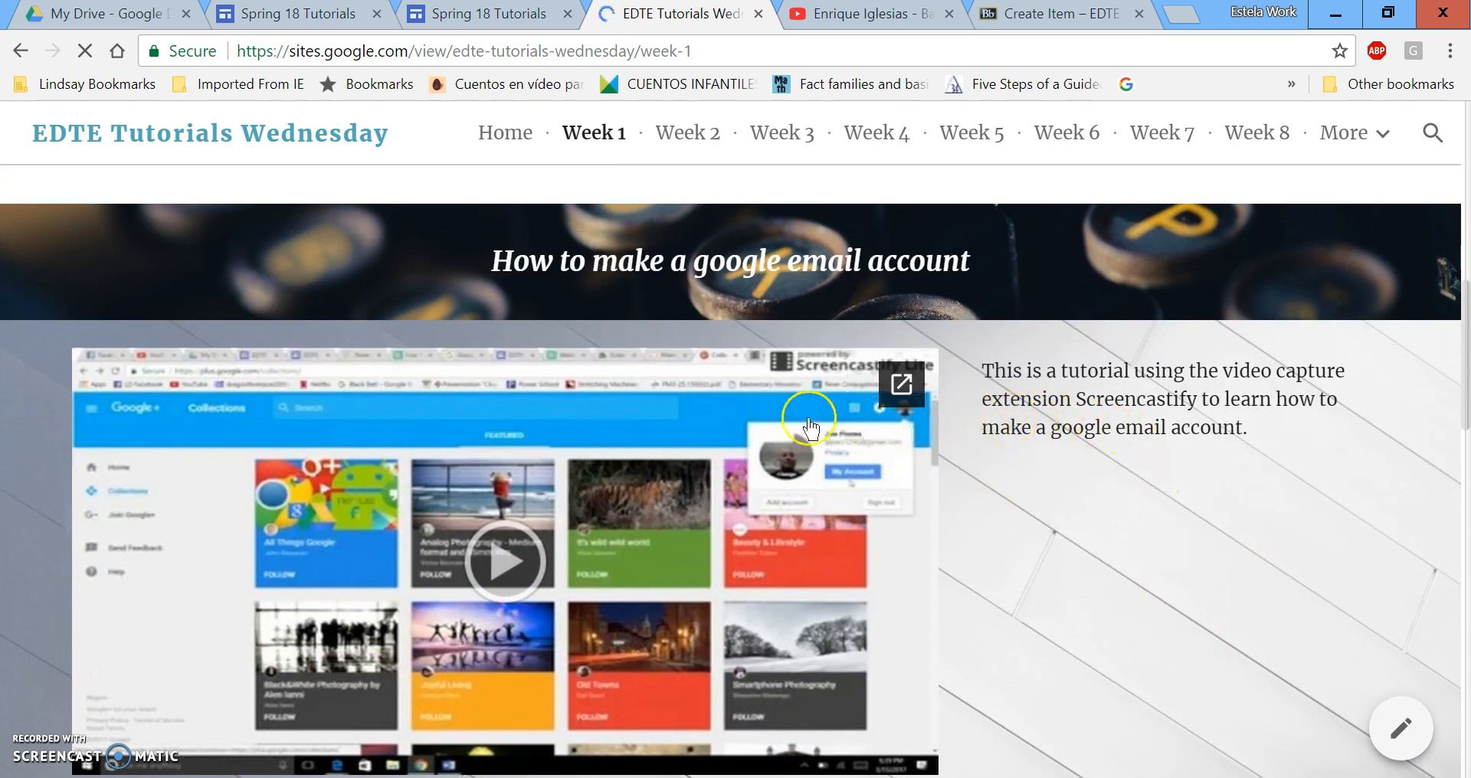
{"action": "scroll", "coordinate": [700, 414], "scroll_direction": "down", "scroll_amount": 10}
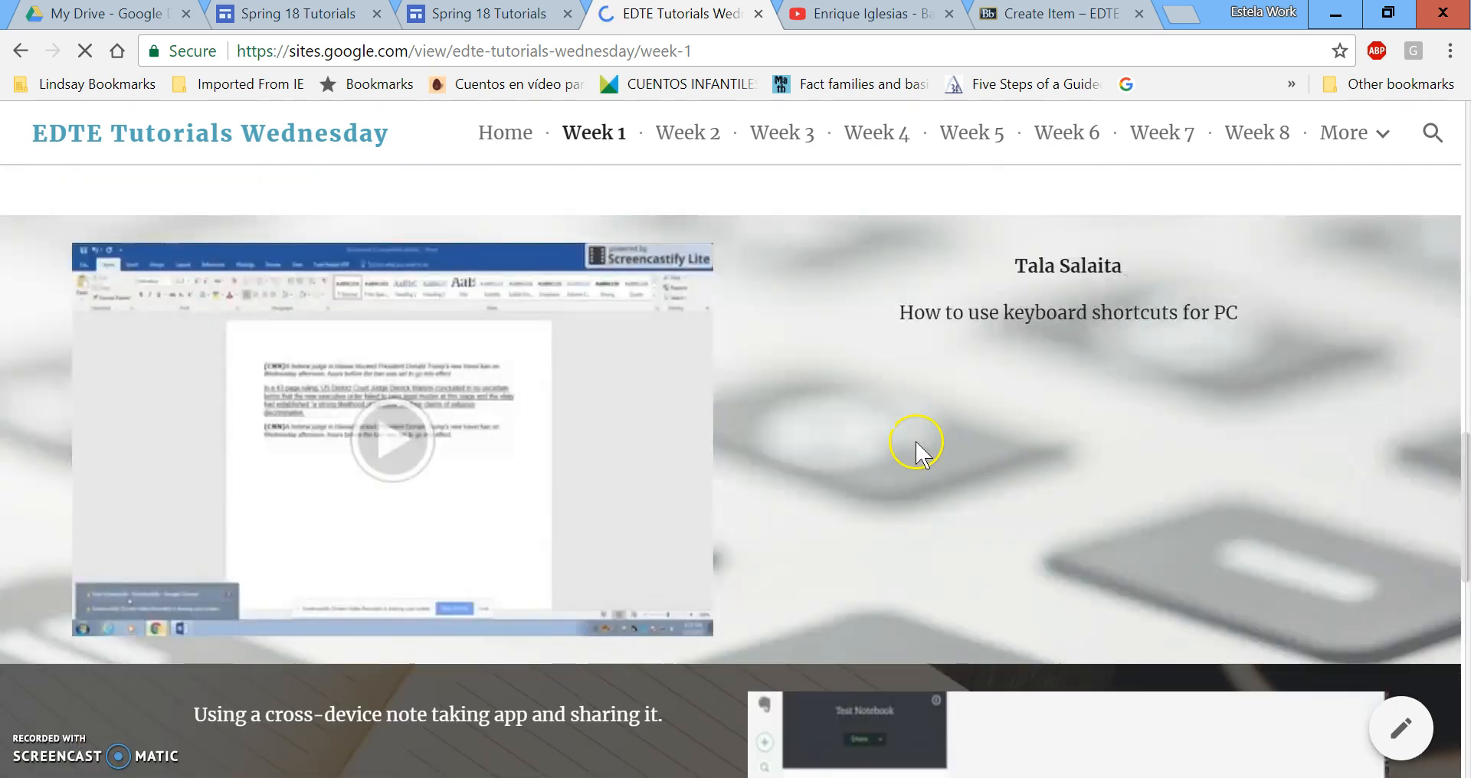
{"action": "scroll", "coordinate": [912, 440], "scroll_direction": "down", "scroll_amount": 5}
{"action": "scroll", "coordinate": [611, 470], "scroll_direction": "down", "scroll_amount": 2}
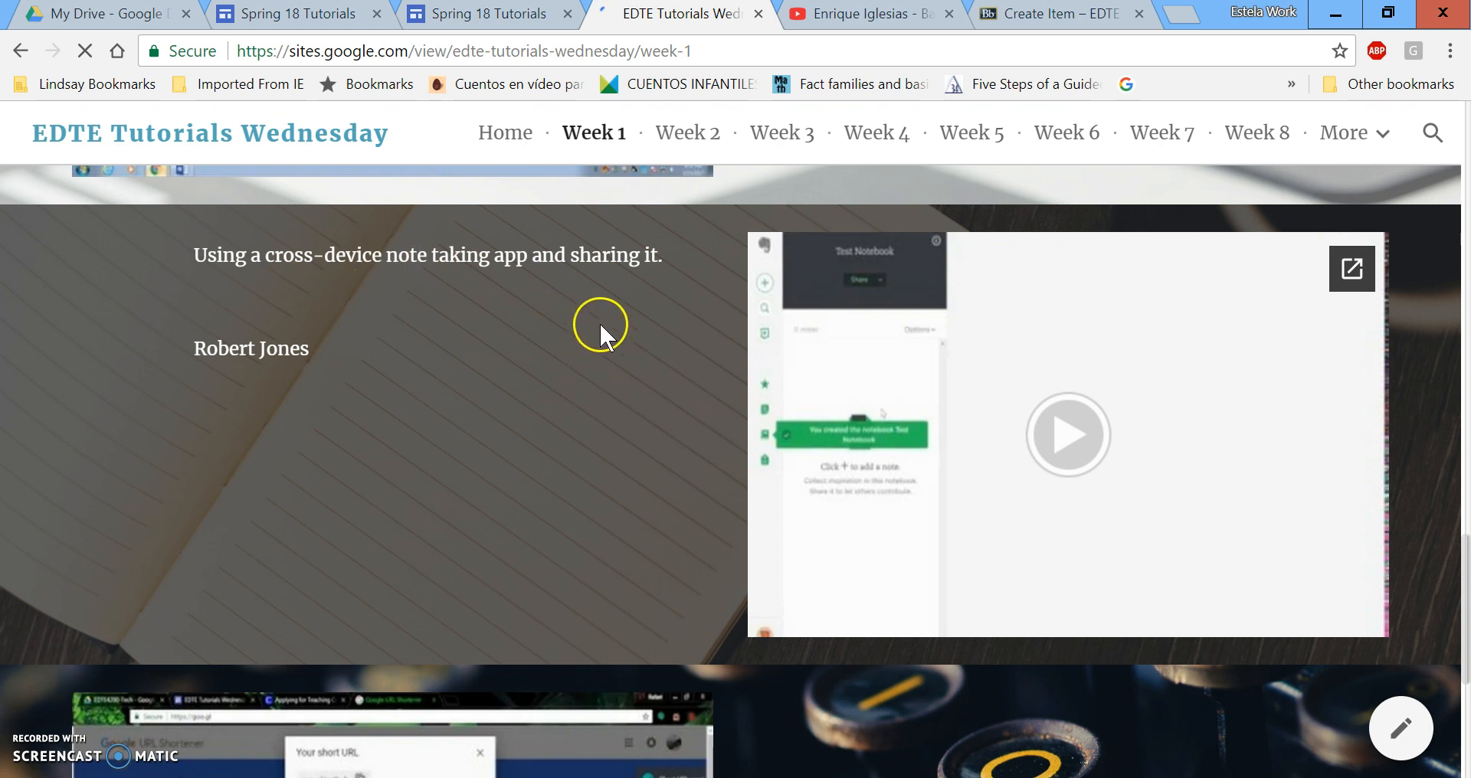
{"action": "scroll", "coordinate": [726, 375], "scroll_direction": "down", "scroll_amount": 5}
{"action": "scroll", "coordinate": [901, 456], "scroll_direction": "down", "scroll_amount": 1}
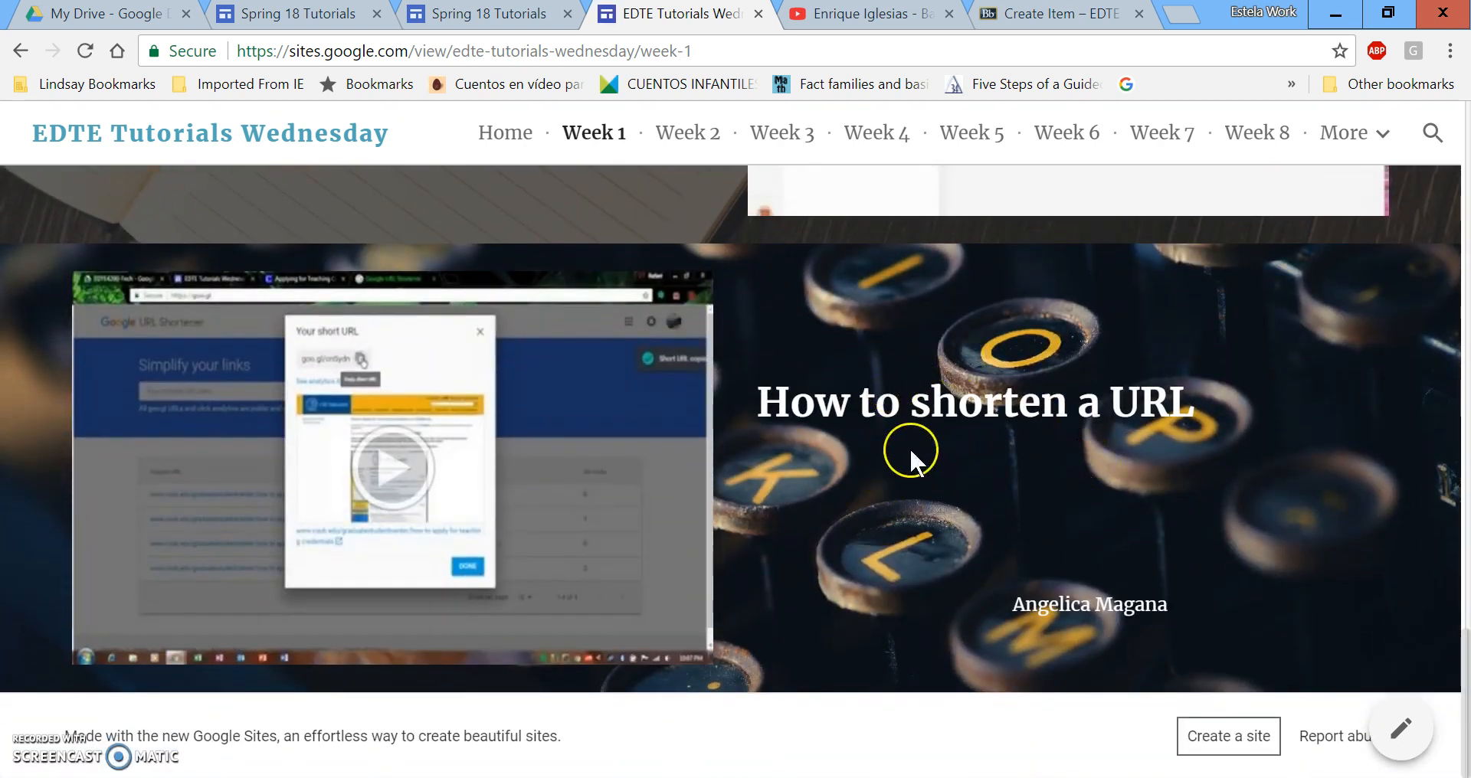
Open Week 2 and scroll through its tutorials, such as the YouTube playlist and Dojo account video.
{"action": "left_click", "coordinate": [694, 124]}
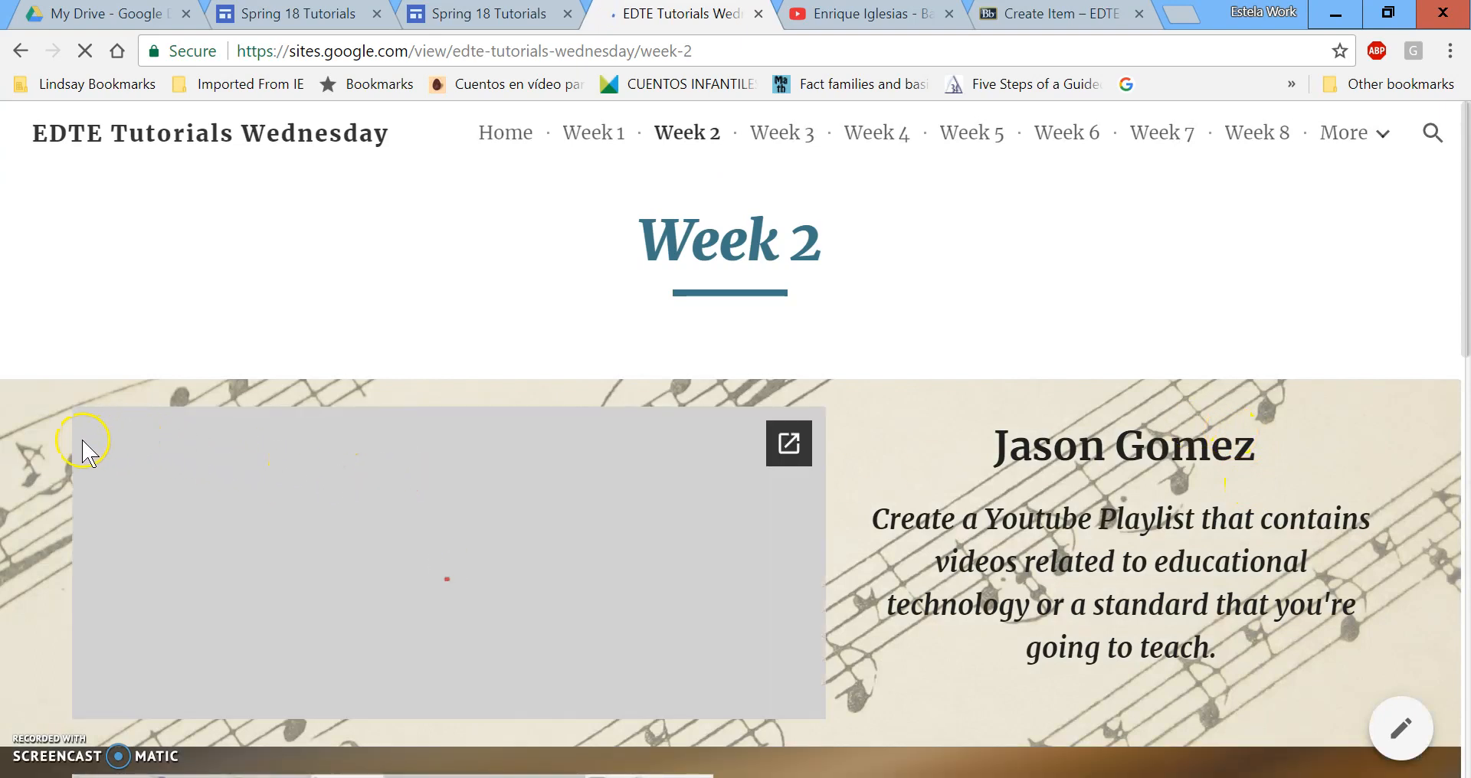
{"action": "scroll", "coordinate": [26, 467], "scroll_direction": "down", "scroll_amount": 3}
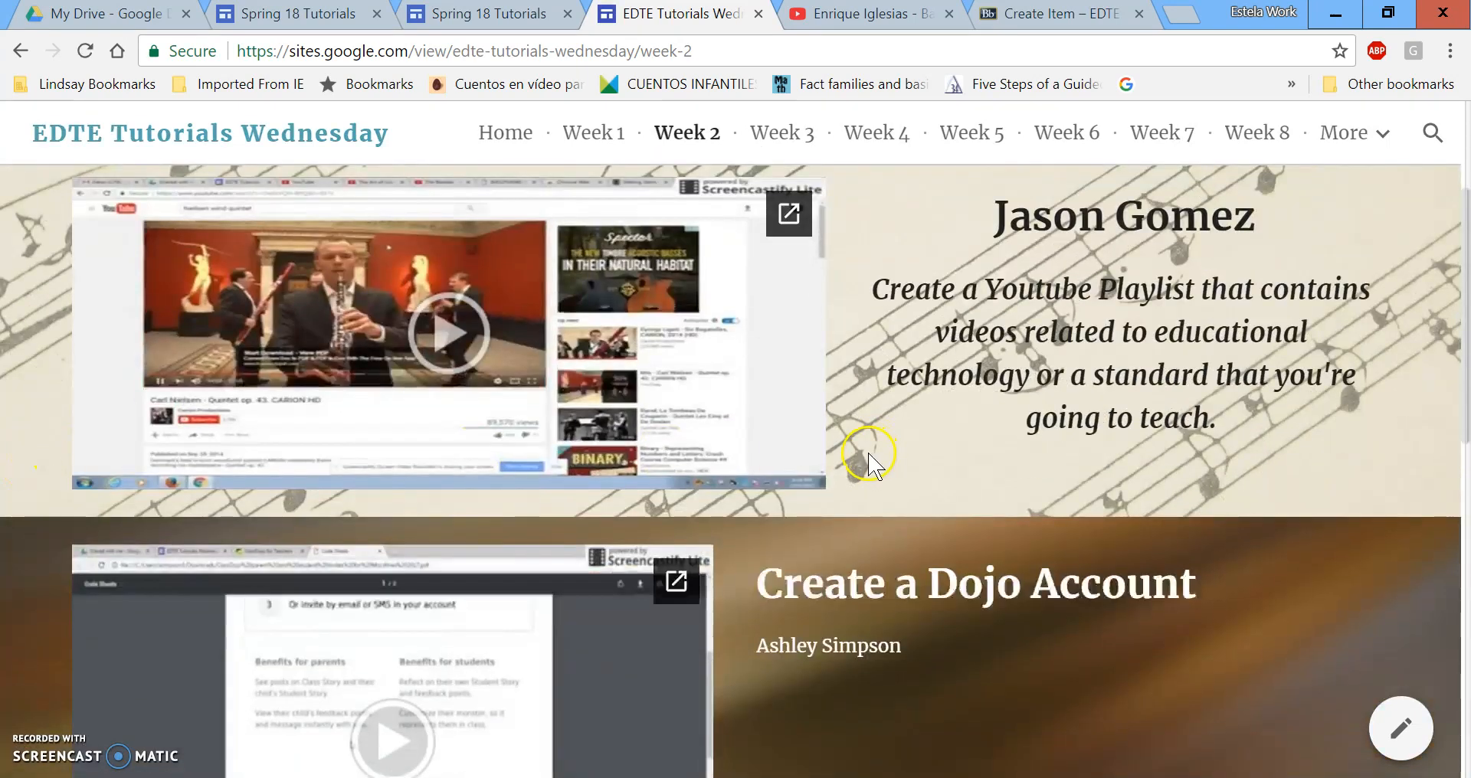
{"action": "scroll", "coordinate": [743, 433], "scroll_direction": "down", "scroll_amount": 2}
{"action": "scroll", "coordinate": [742, 427], "scroll_direction": "down", "scroll_amount": 2}
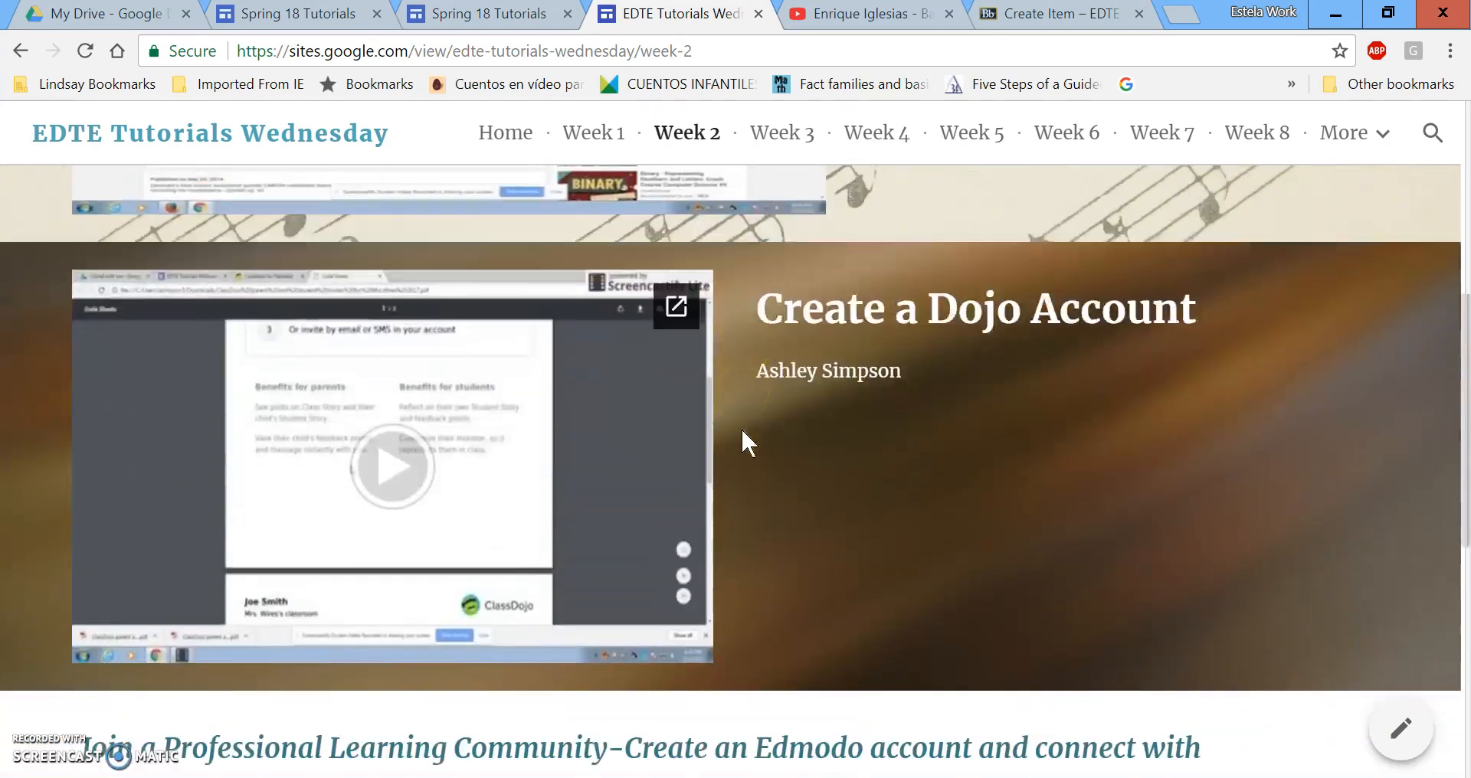
{"action": "scroll", "coordinate": [742, 427], "scroll_direction": "down", "scroll_amount": 3}
{"action": "scroll", "coordinate": [860, 391], "scroll_direction": "down", "scroll_amount": 5}
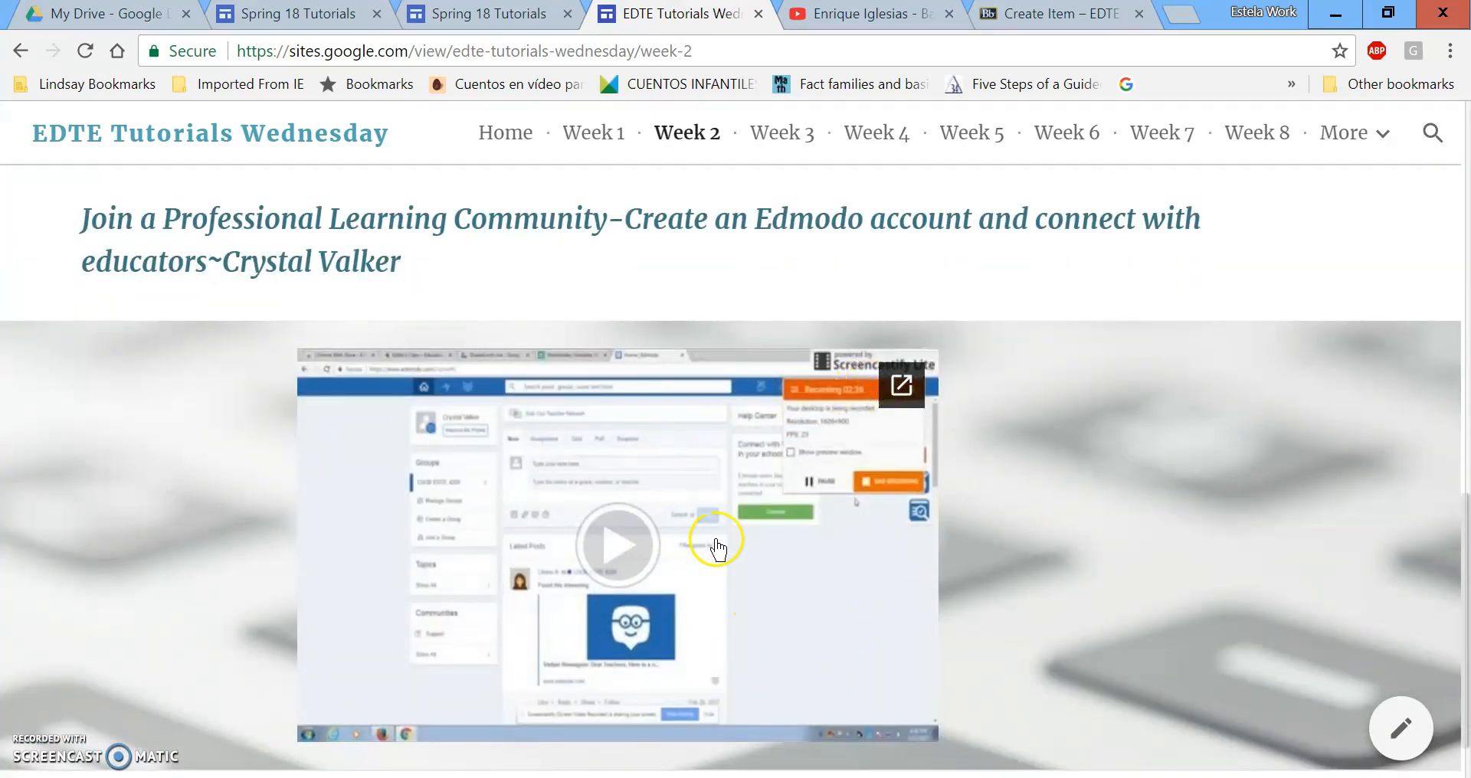
{"action": "scroll", "coordinate": [935, 529], "scroll_direction": "down", "scroll_amount": 1}
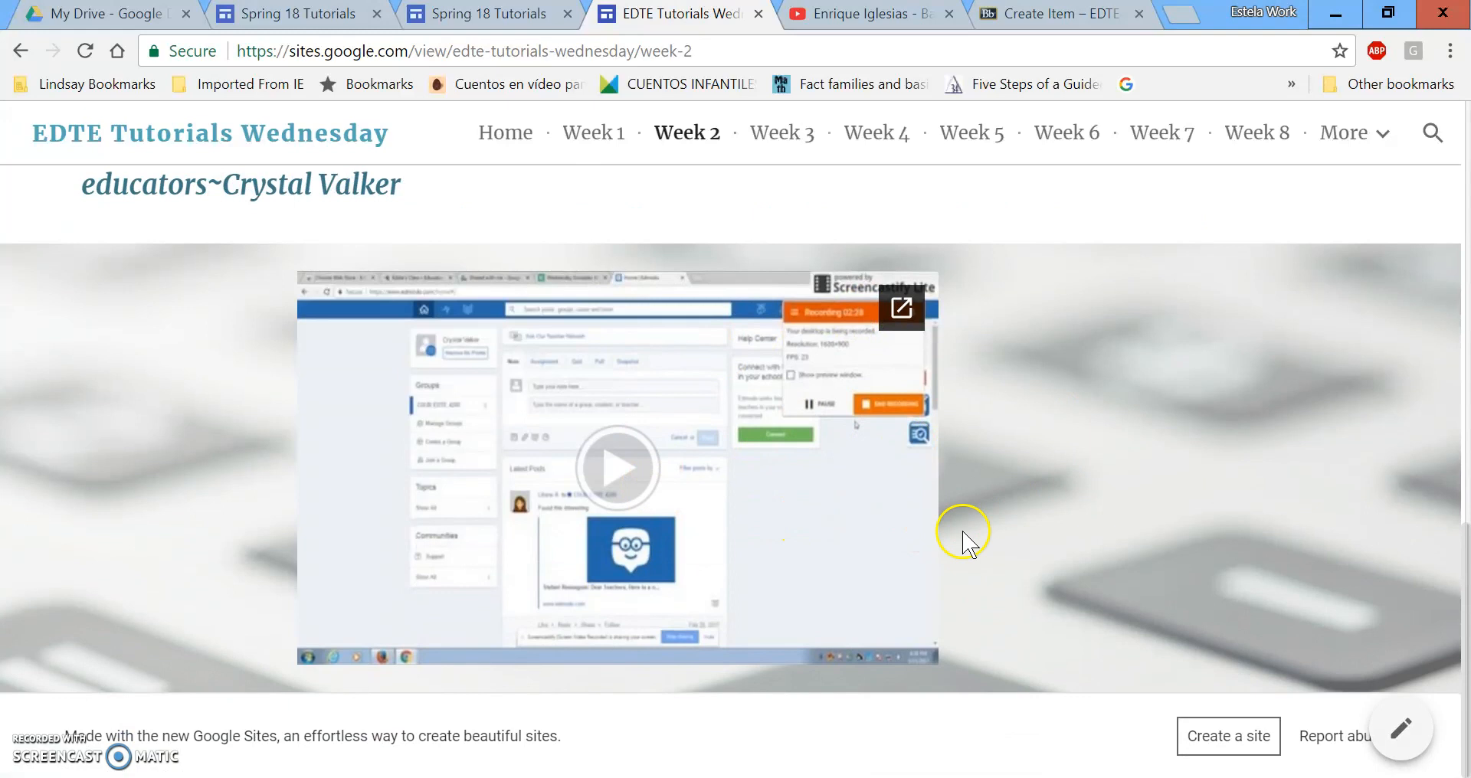
{"action": "scroll", "coordinate": [984, 561], "scroll_direction": "up", "scroll_amount": 15}
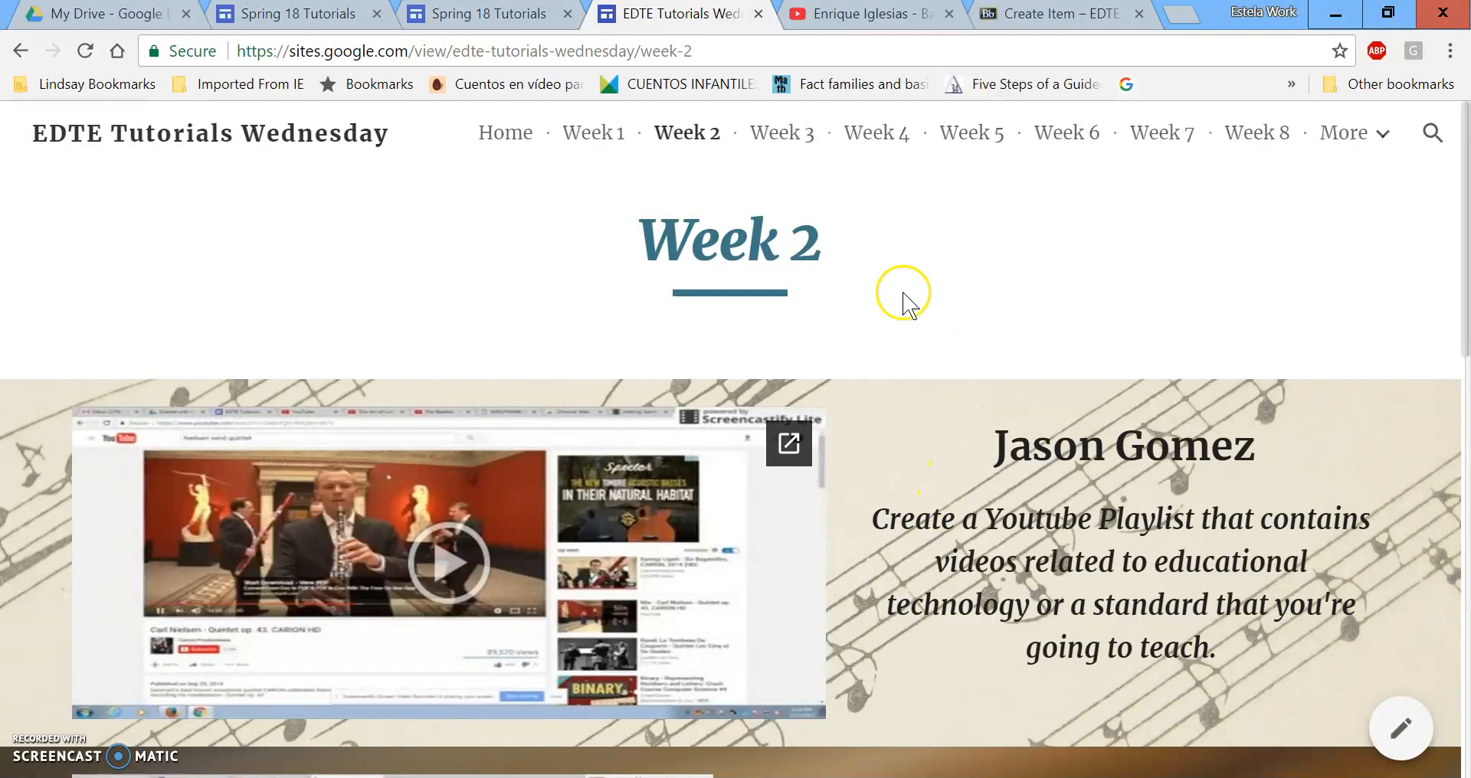
Search Google for 'chromestore screencastify' and open the Screencastify Chrome Web Store listing.
{"action": "left_click", "coordinate": [782, 50]}
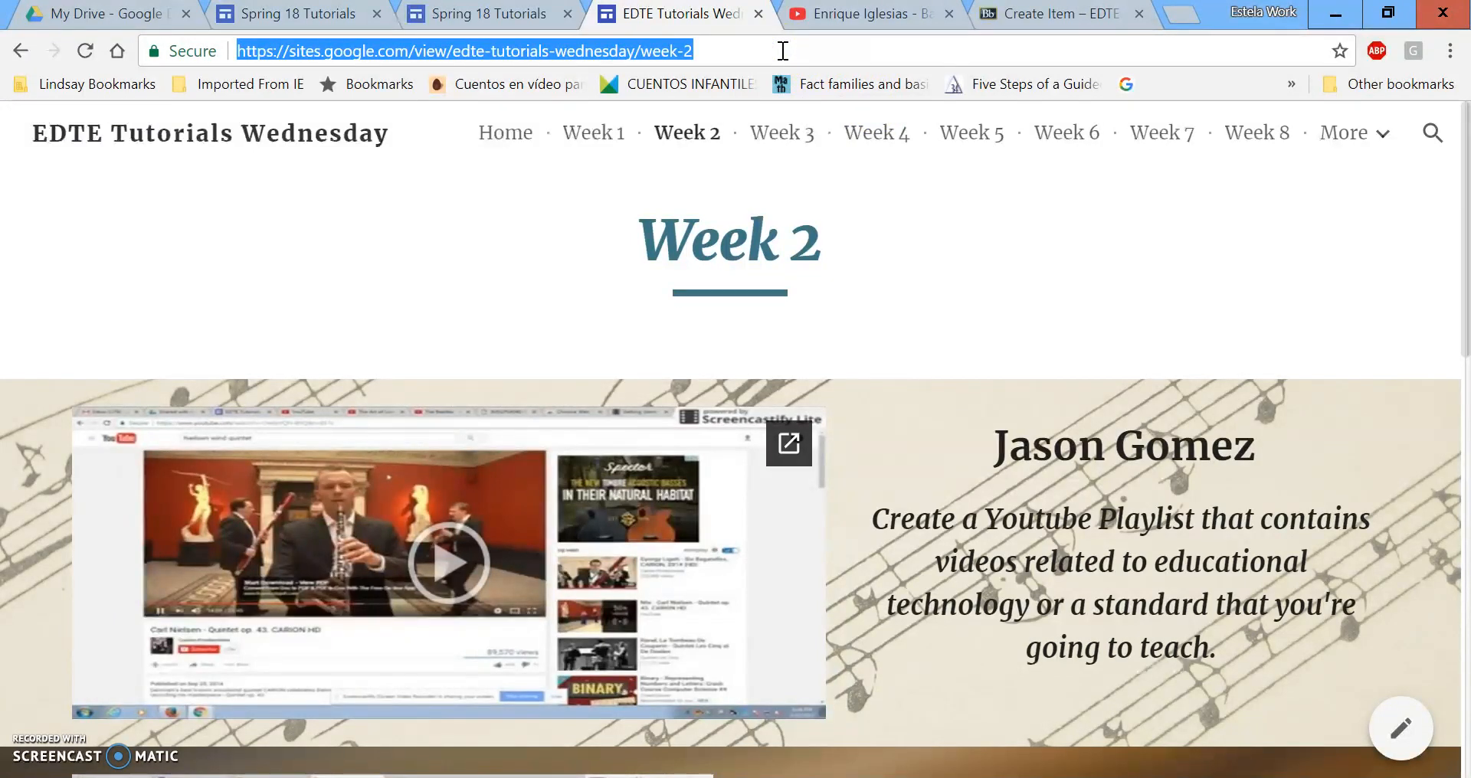
{"action": "type", "text": "chro"}
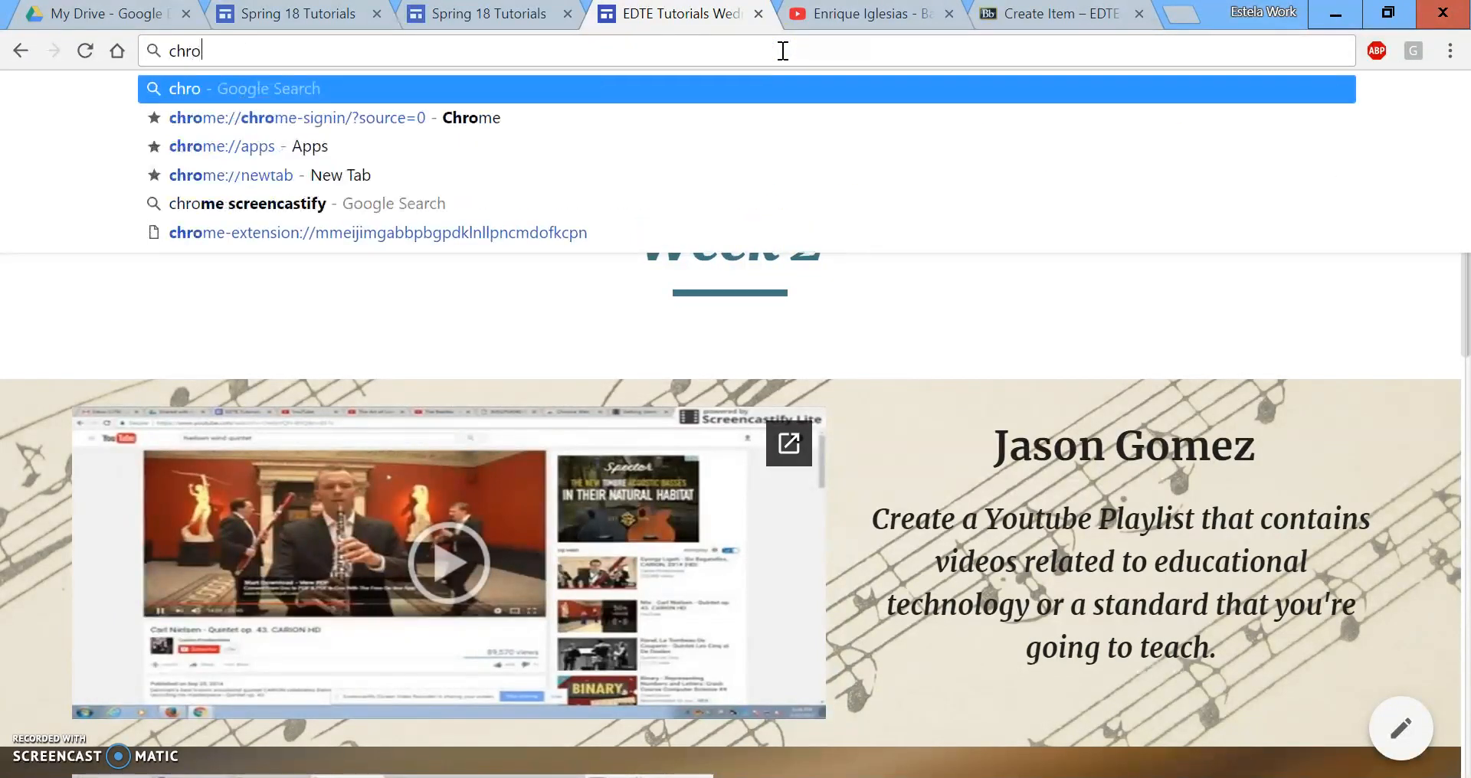
{"action": "type", "text": "mestore "}
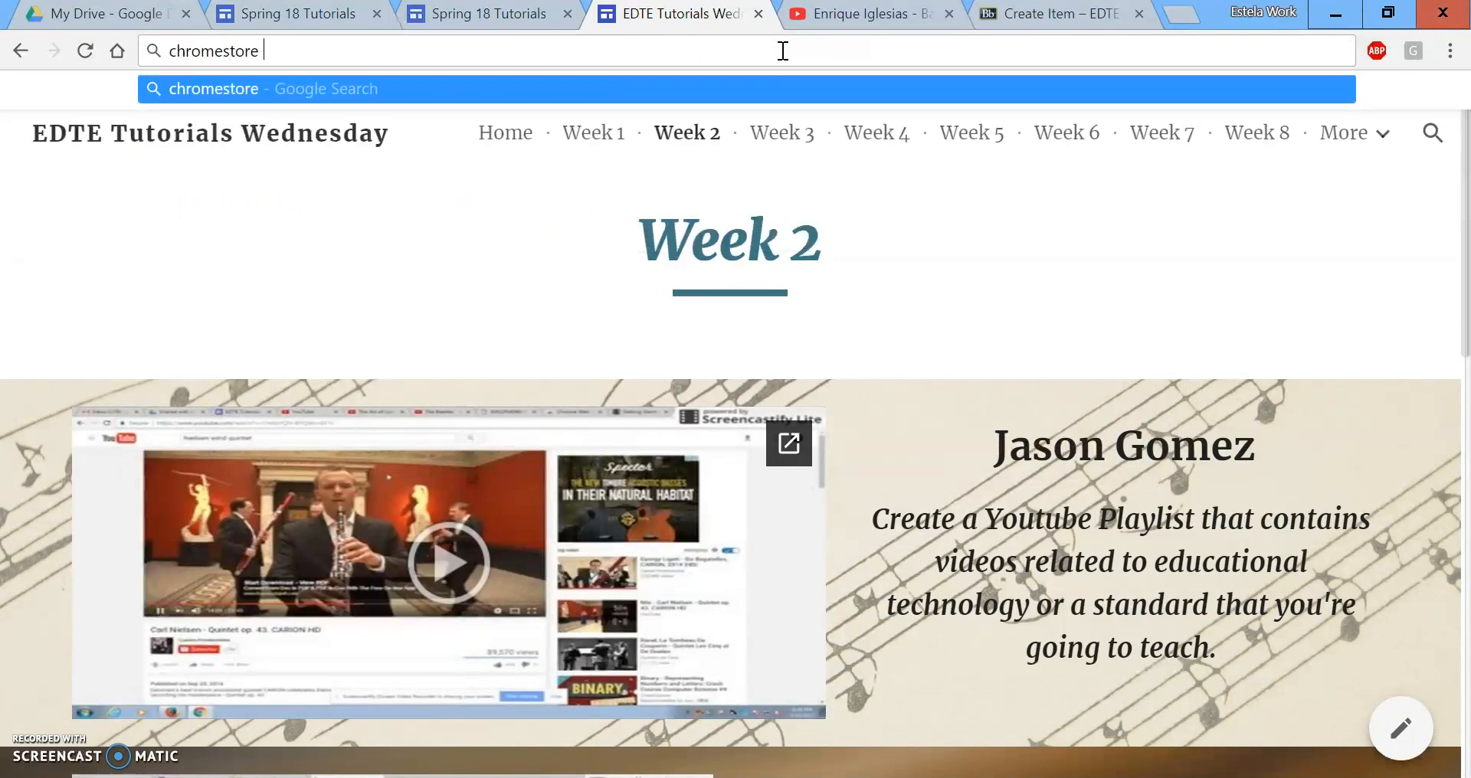
{"action": "type", "text": "screencastify"}
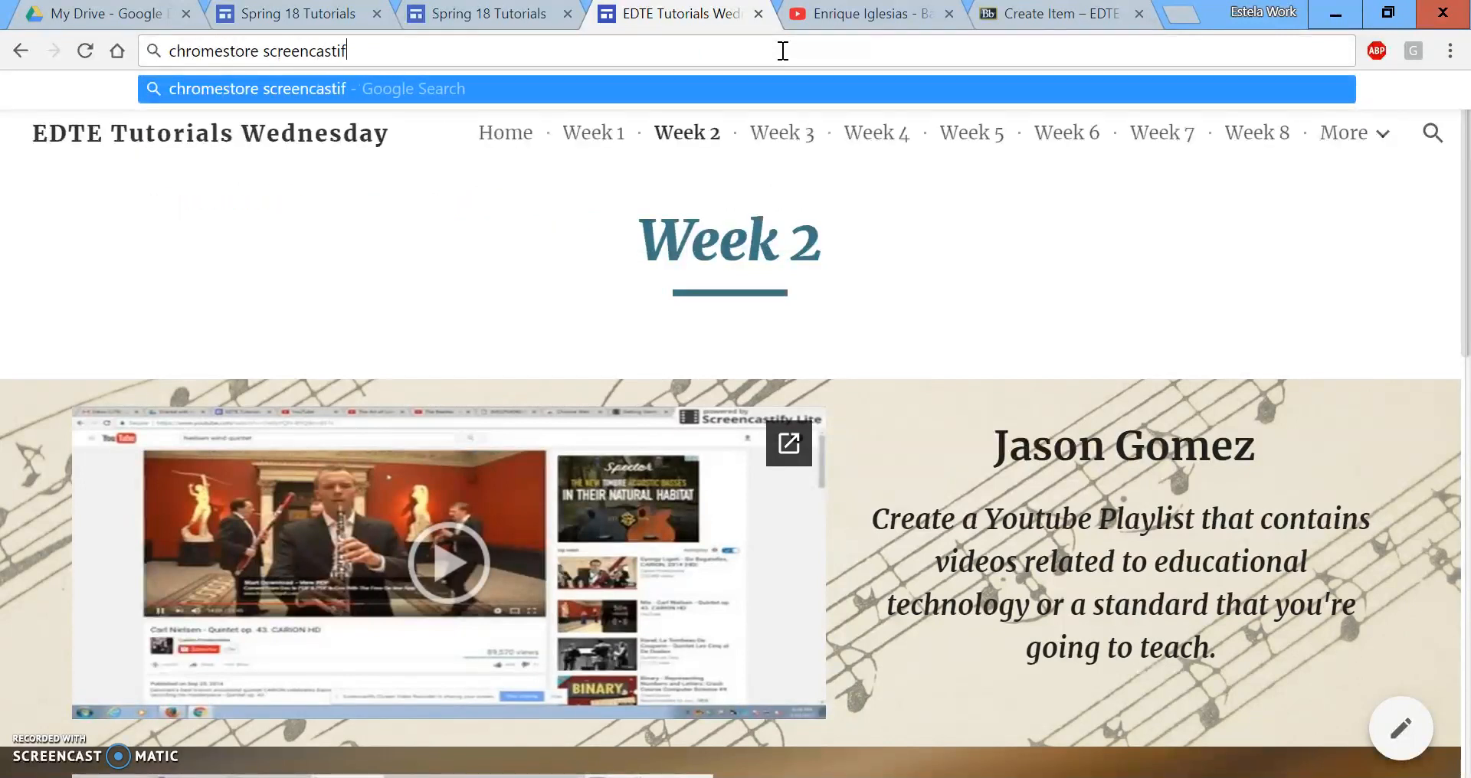
{"action": "key", "text": "Return"}
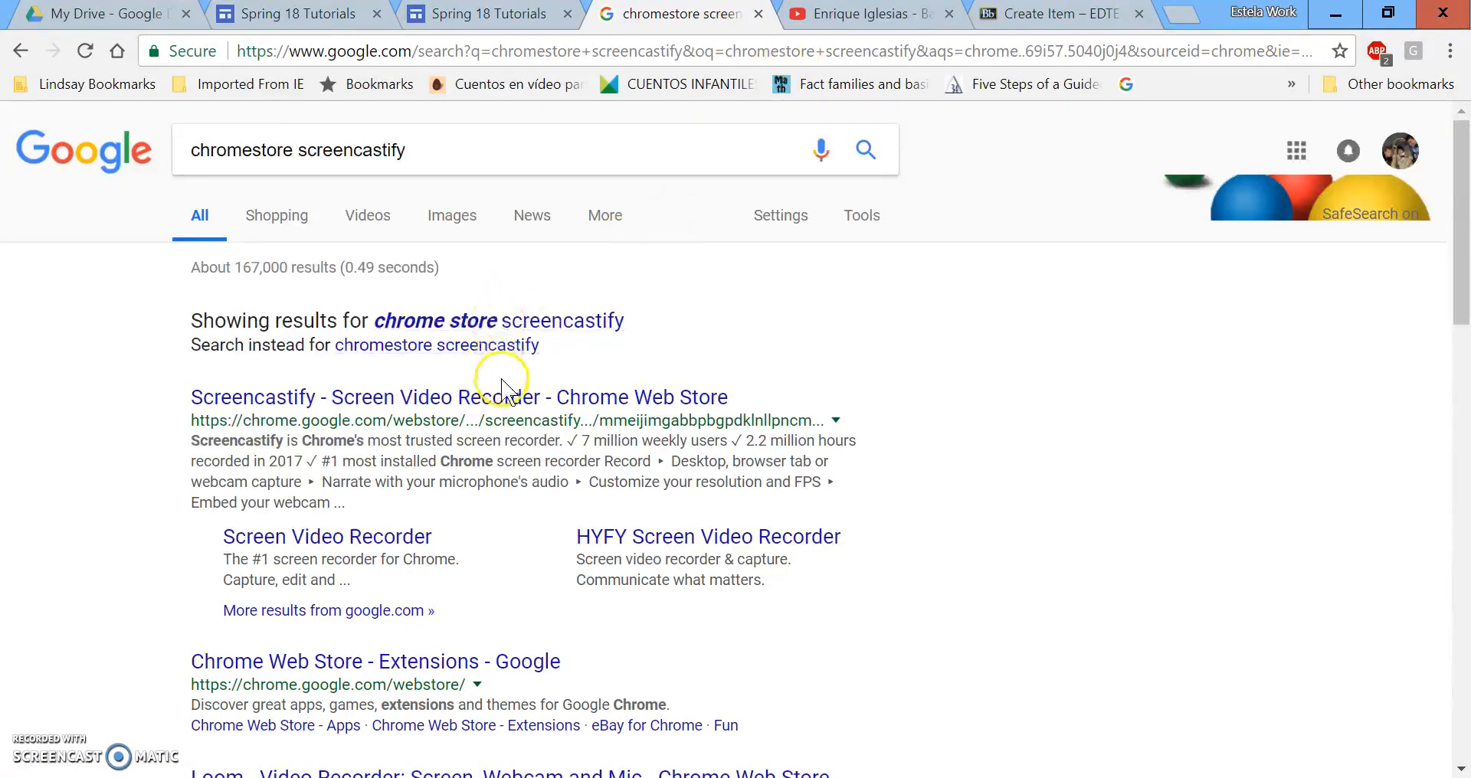
{"action": "left_click", "coordinate": [481, 410]}
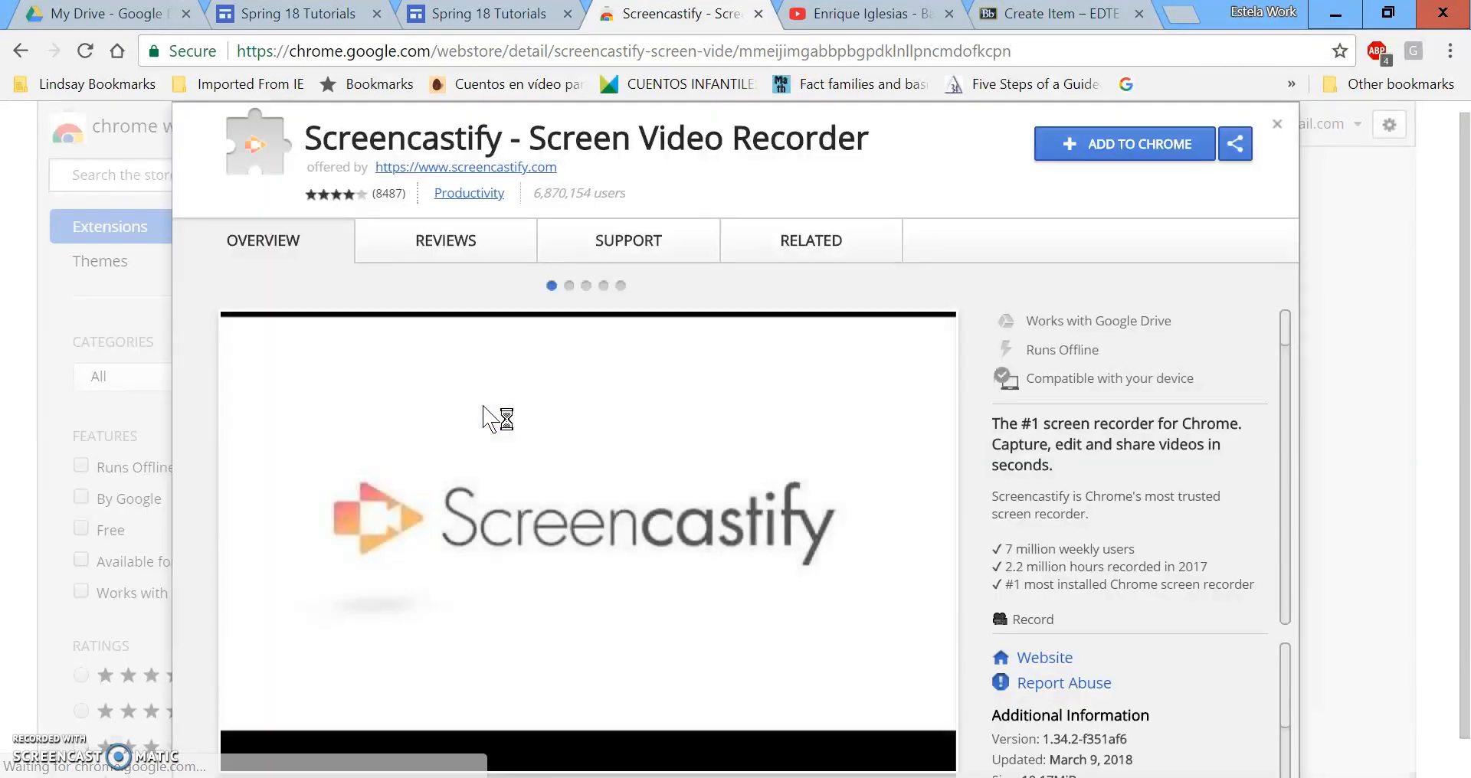
{"action": "left_click", "coordinate": [964, 357]}
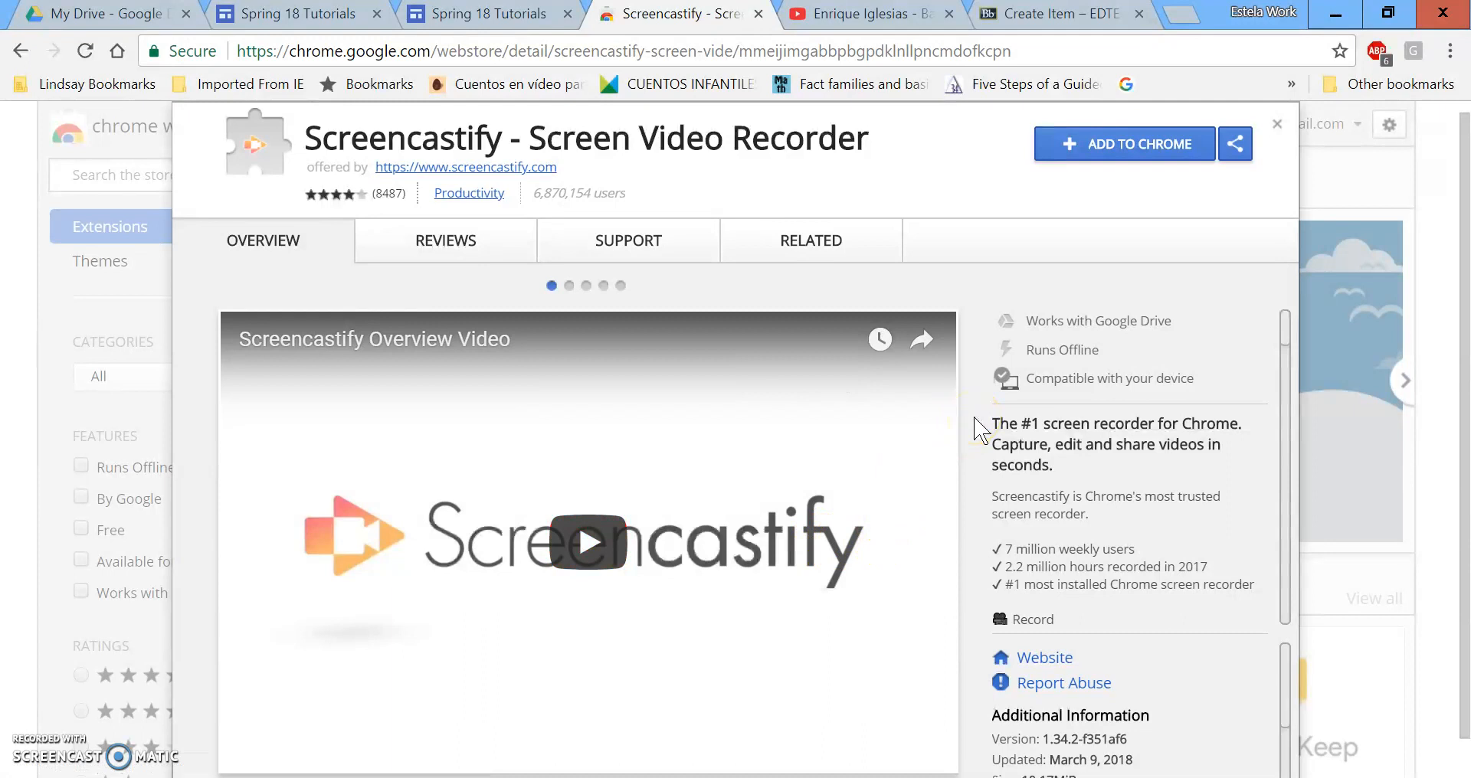
Add Screencastify to Chrome, cancelling the stray .crx download and reloading the page before retrying.
{"action": "left_click", "coordinate": [1146, 149]}
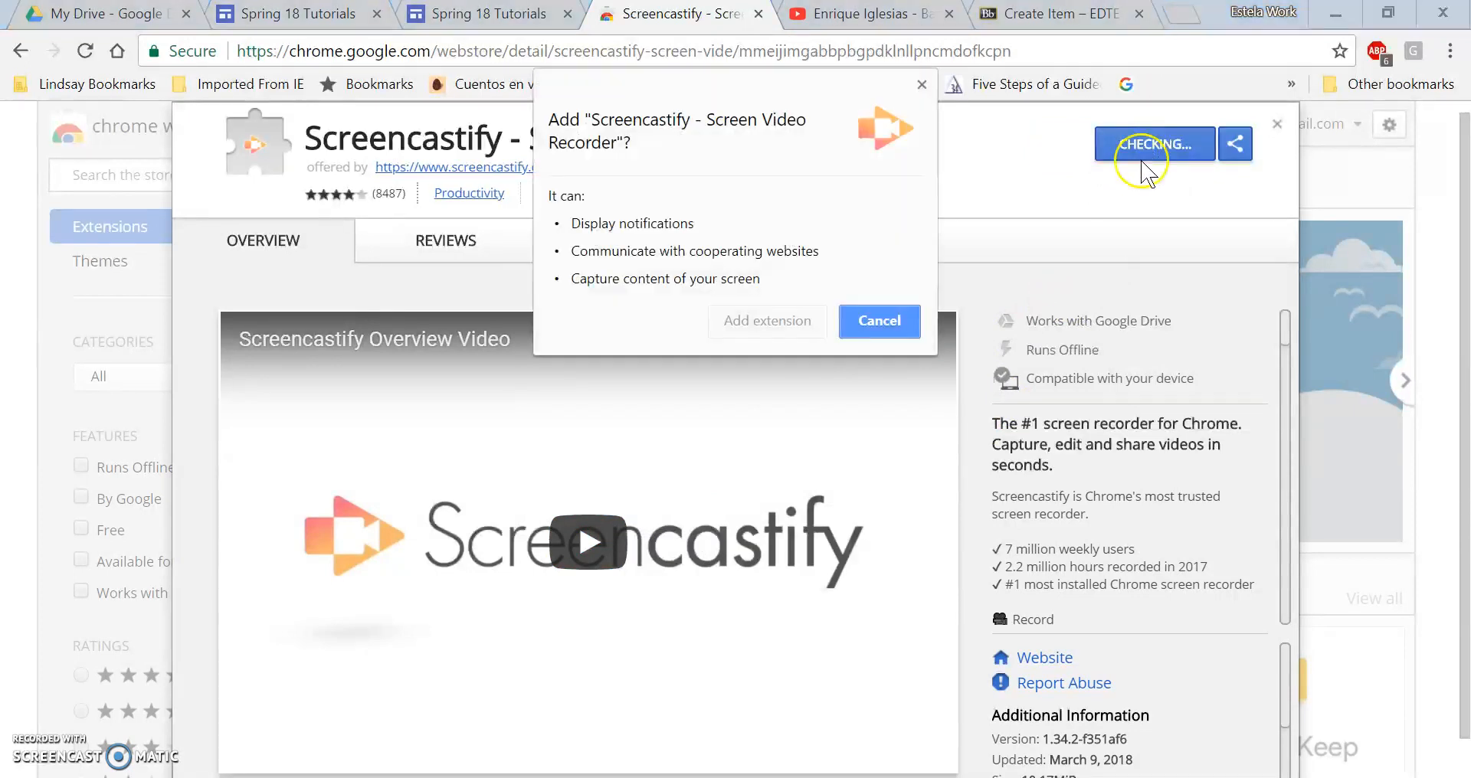
{"action": "left_click", "coordinate": [755, 323]}
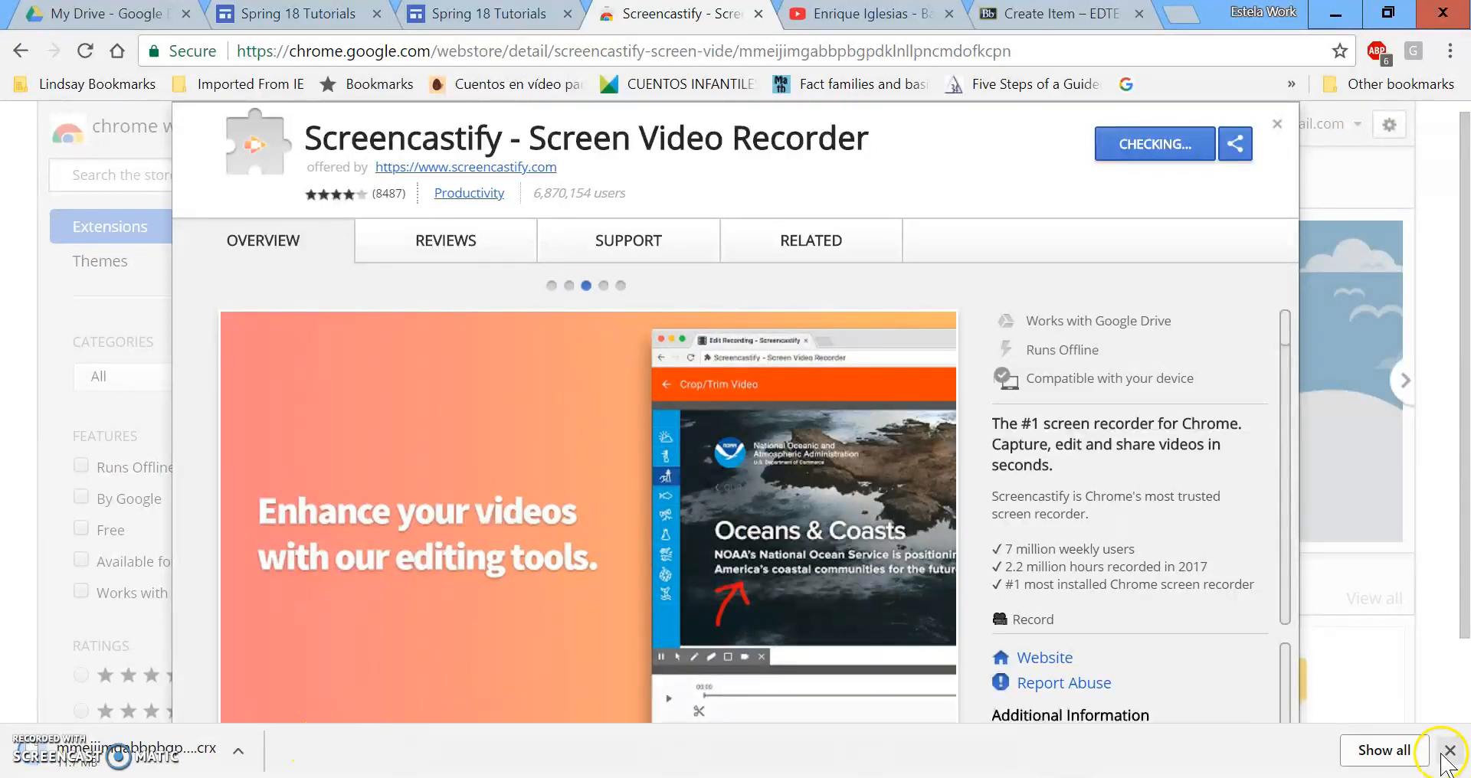
{"action": "left_click", "coordinate": [241, 754]}
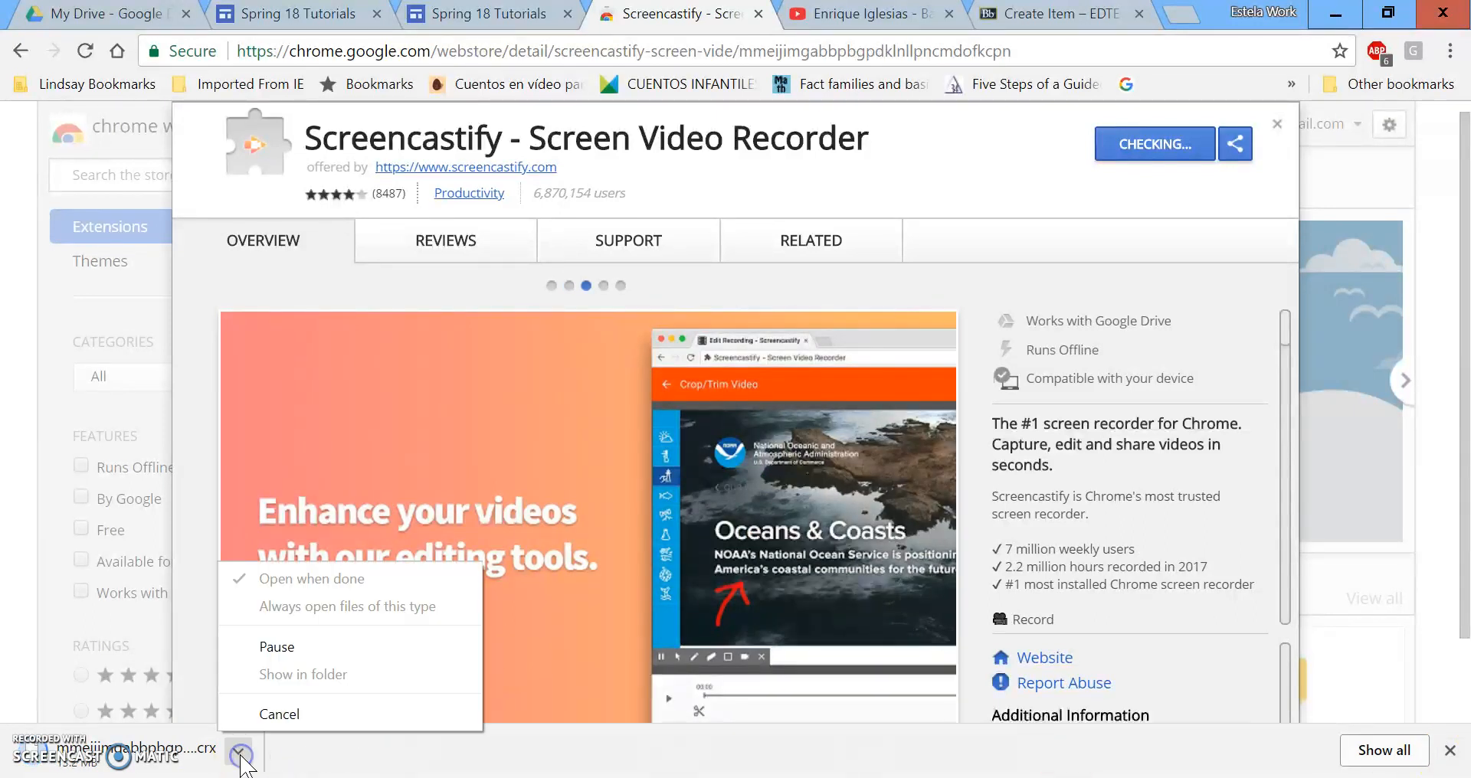
{"action": "left_click", "coordinate": [280, 713]}
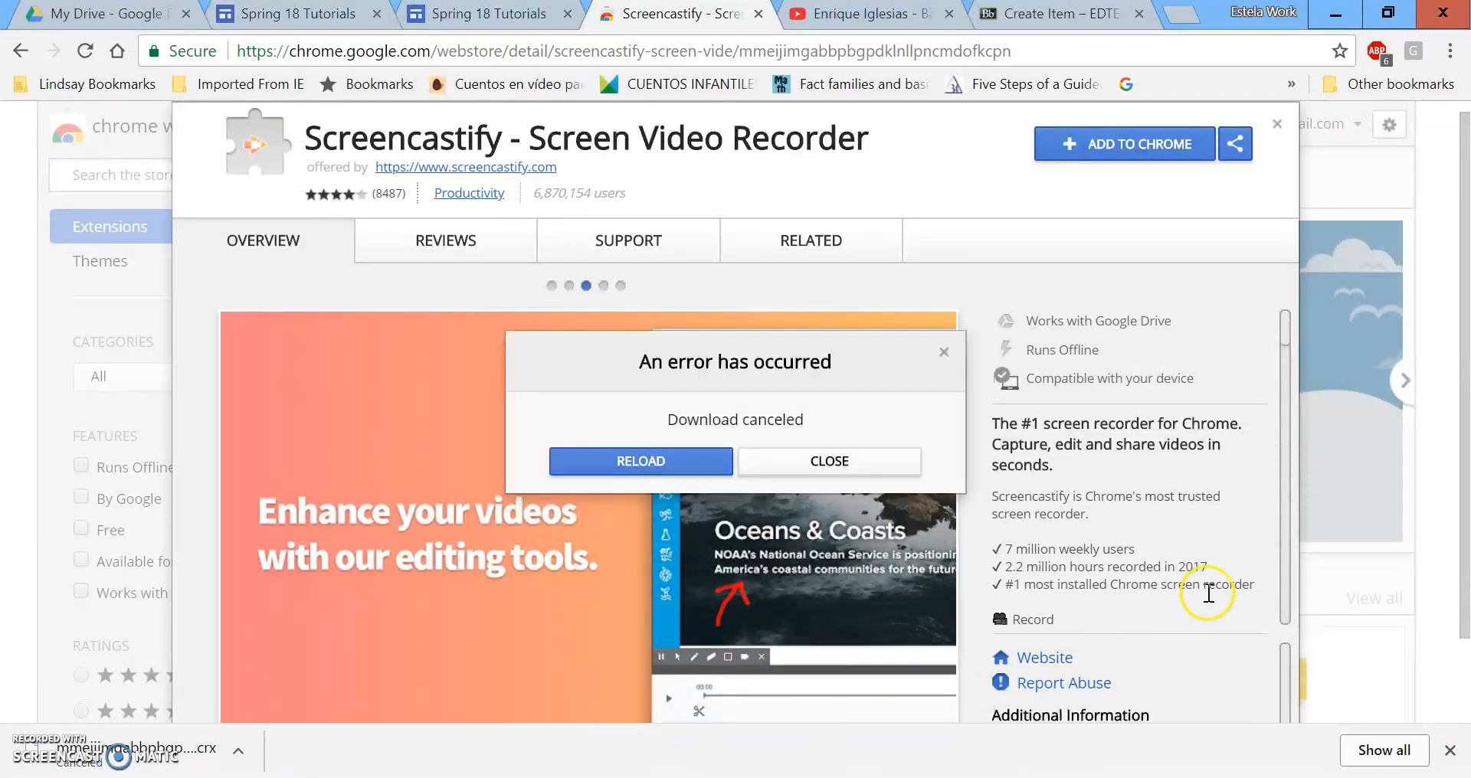
{"action": "left_click", "coordinate": [692, 468]}
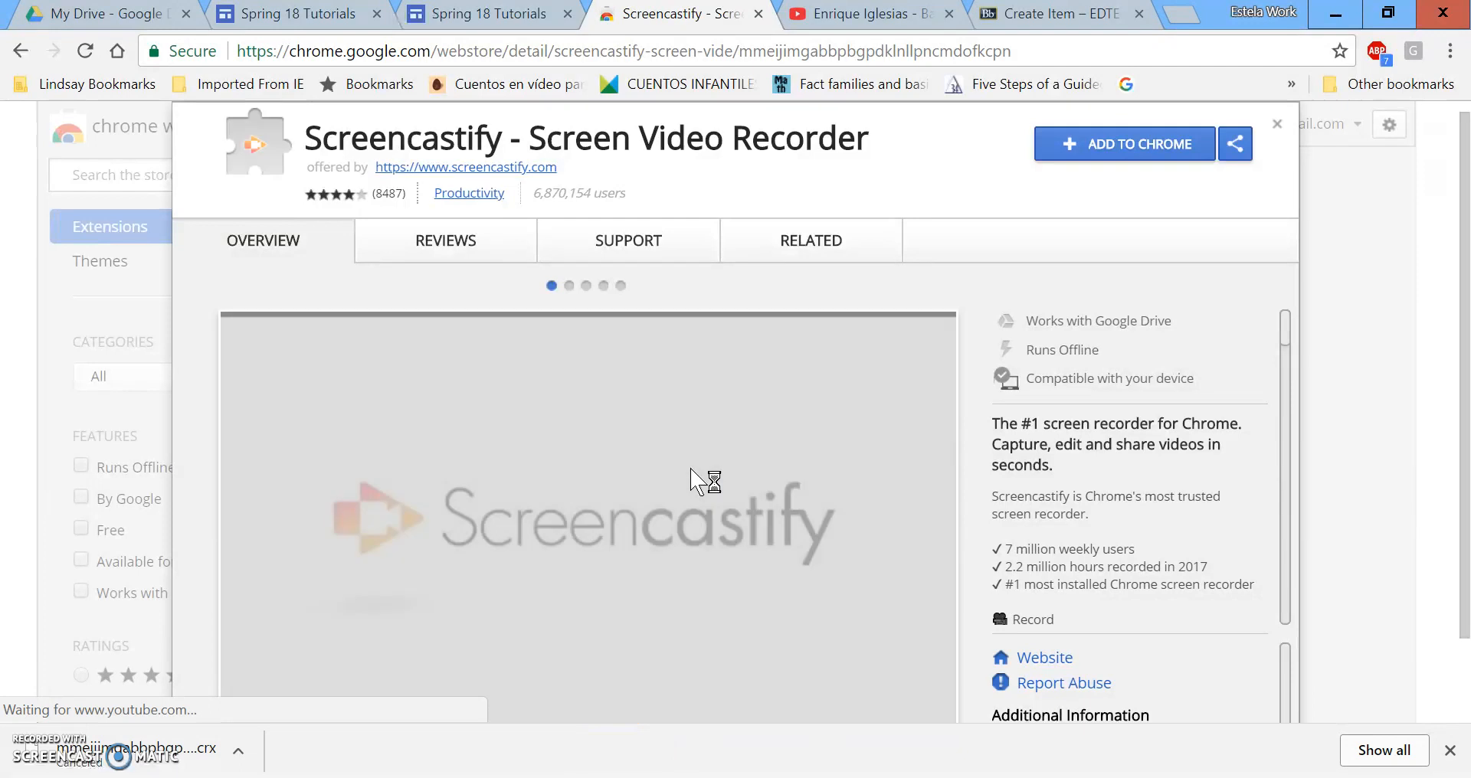
{"action": "left_click", "coordinate": [1106, 142]}
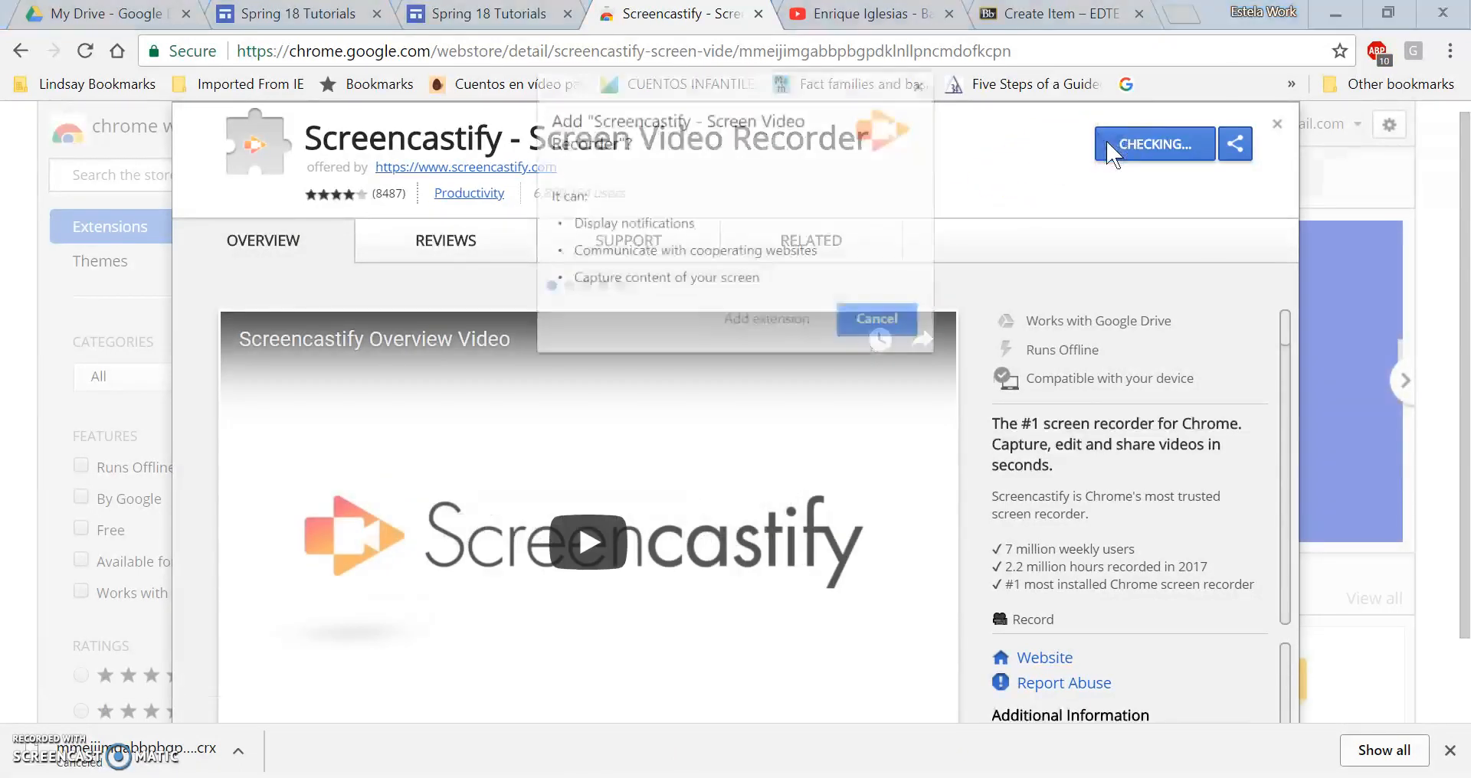
{"action": "left_click", "coordinate": [800, 318]}
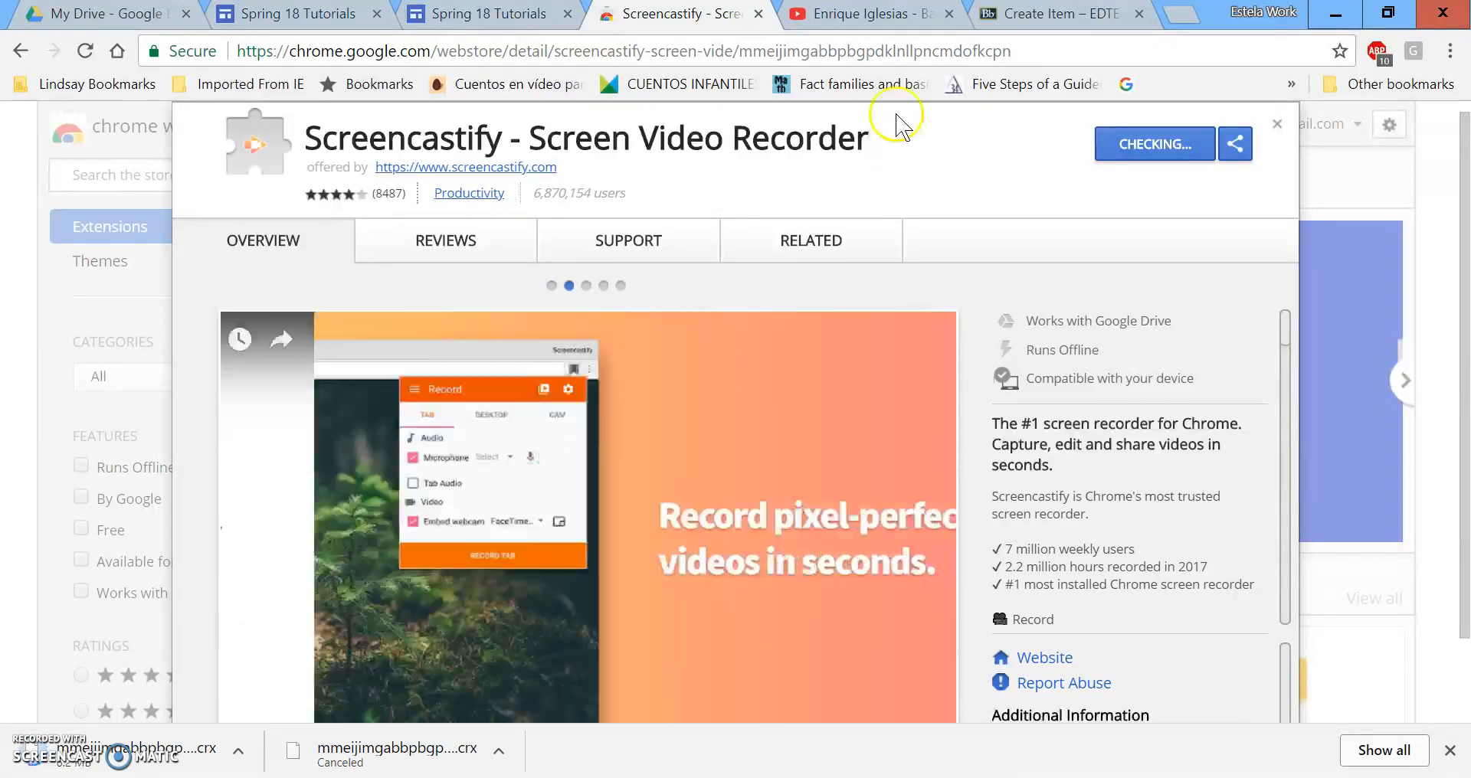
Pause the YouTube music video, close the Web Store tab, and launch Screencastify's setup page.
{"action": "left_click", "coordinate": [861, 27]}
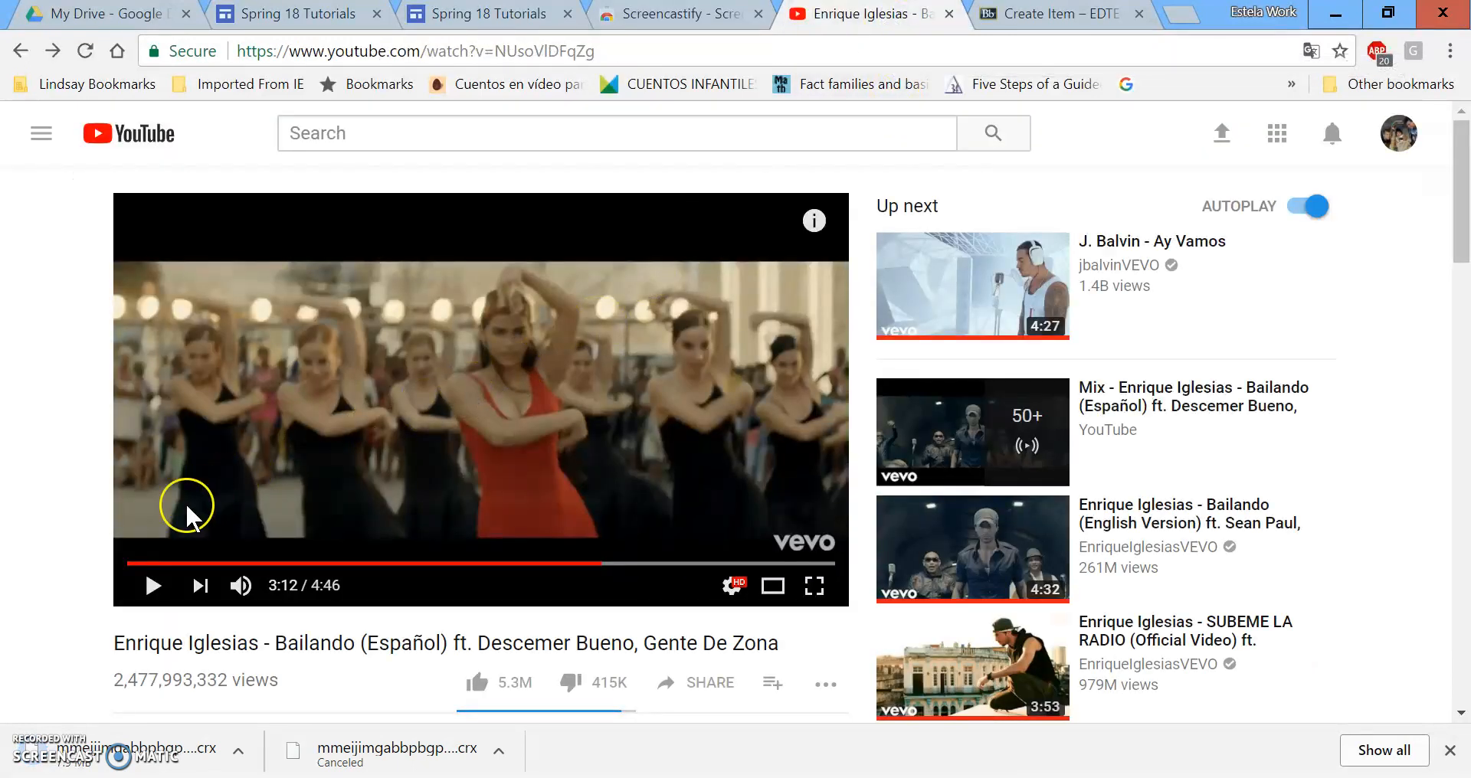
{"action": "left_click", "coordinate": [153, 586]}
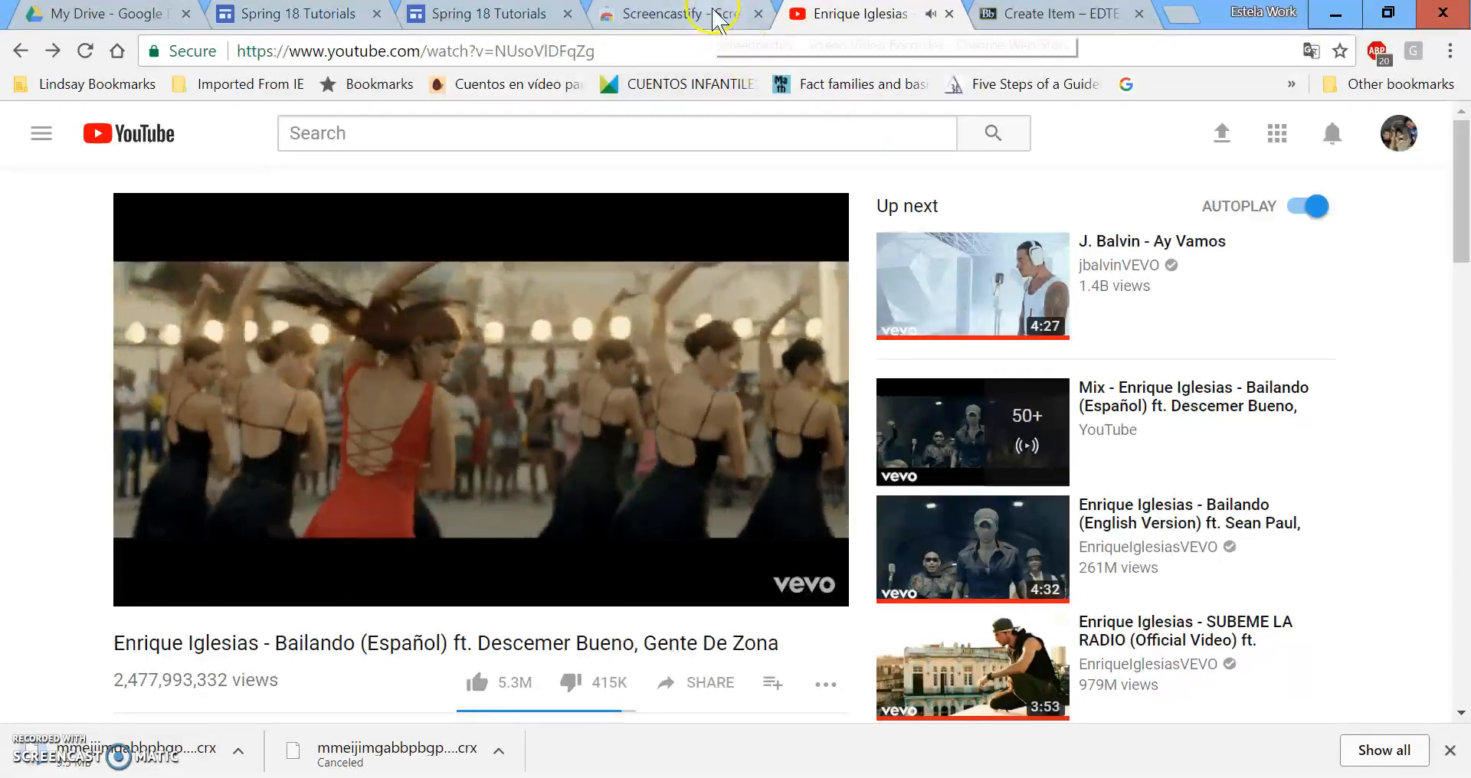
{"action": "left_click", "coordinate": [717, 19]}
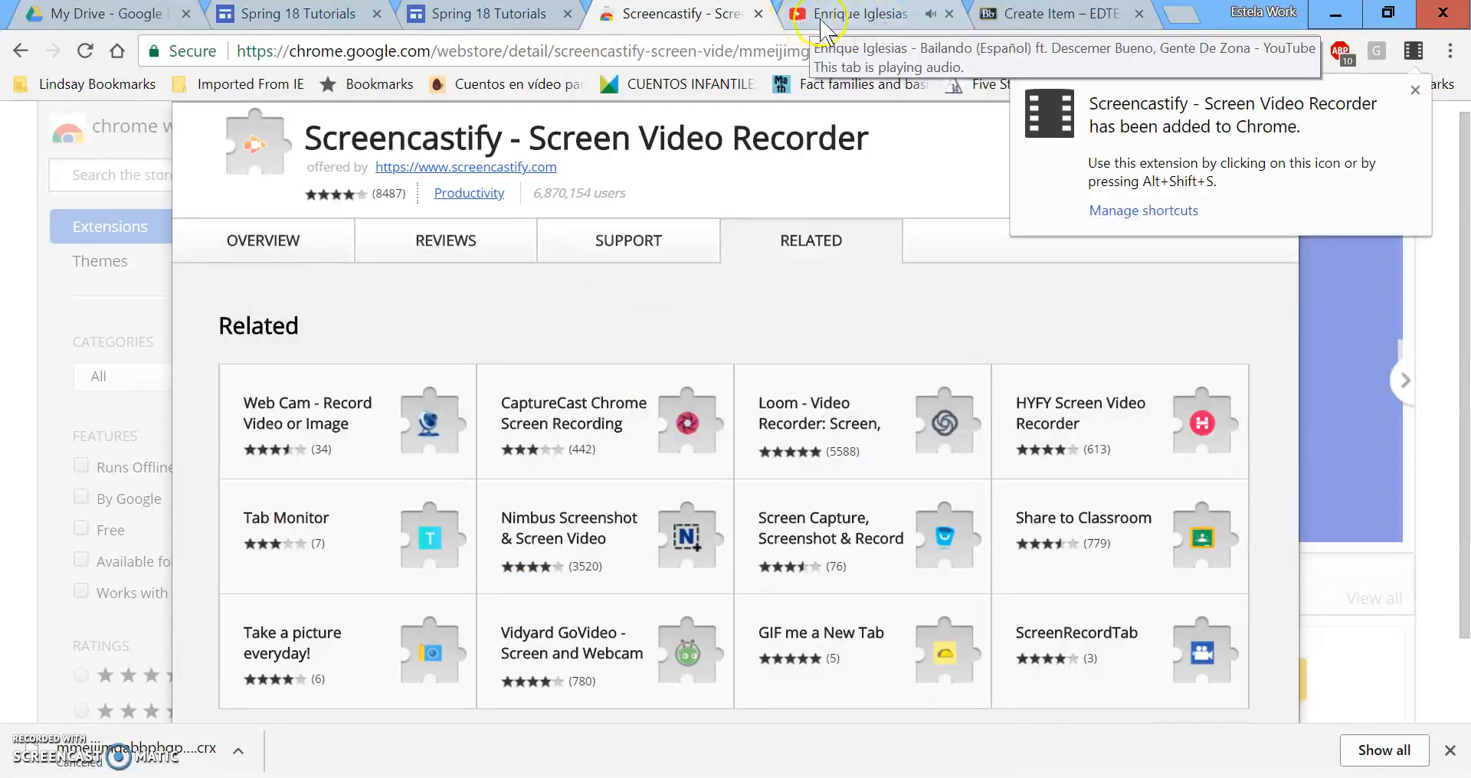
{"action": "left_click", "coordinate": [809, 21]}
{"action": "left_click", "coordinate": [153, 585]}
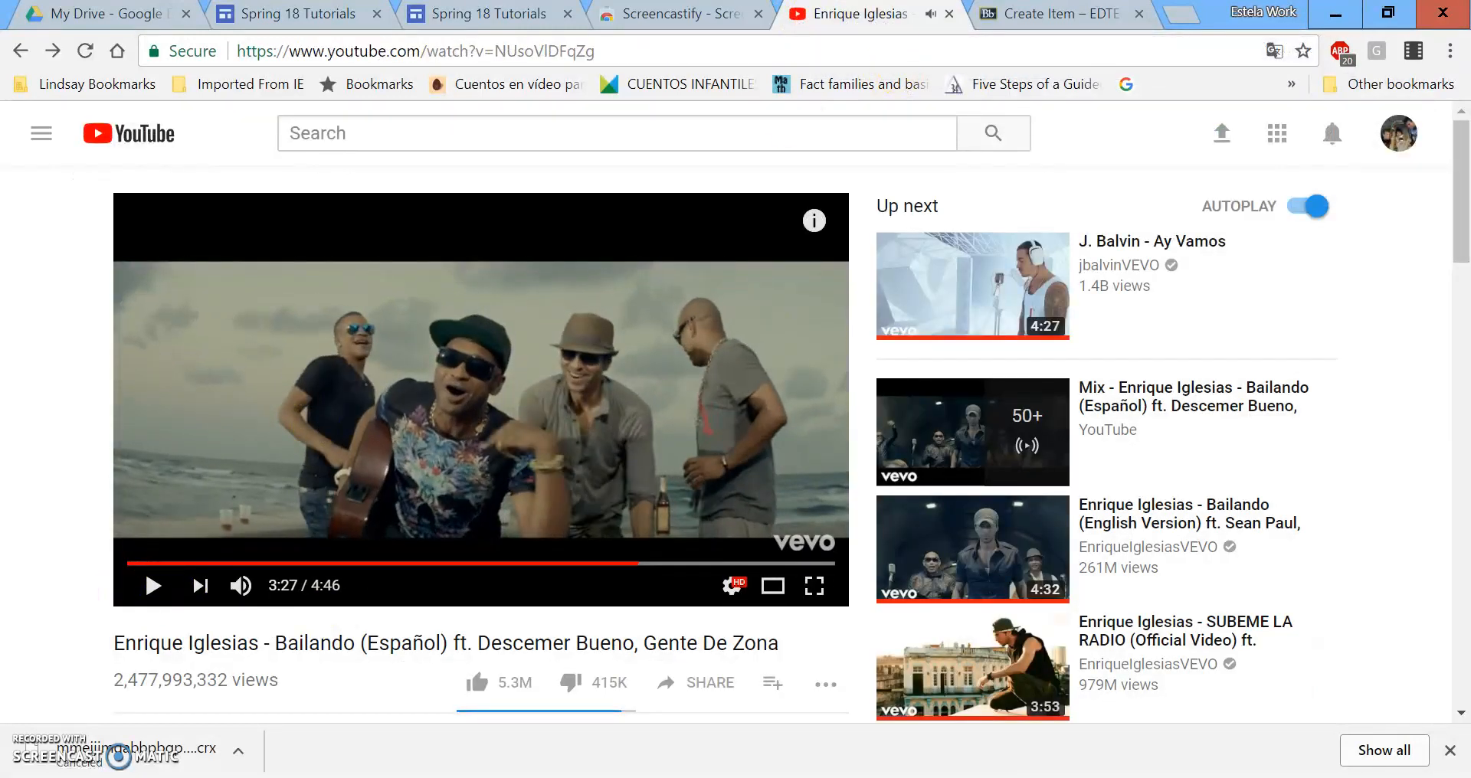
{"action": "left_click", "coordinate": [675, 17]}
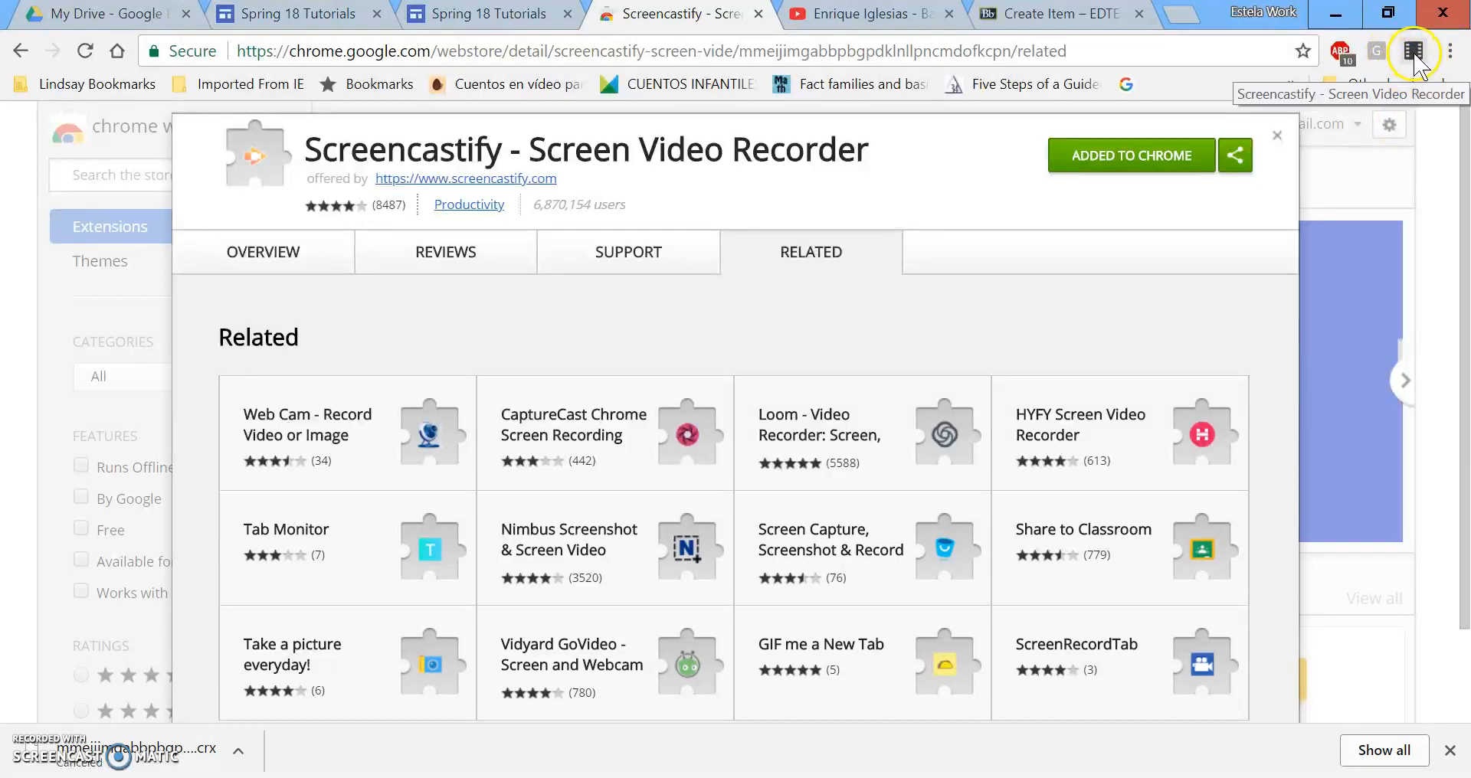
{"action": "left_click", "coordinate": [757, 14]}
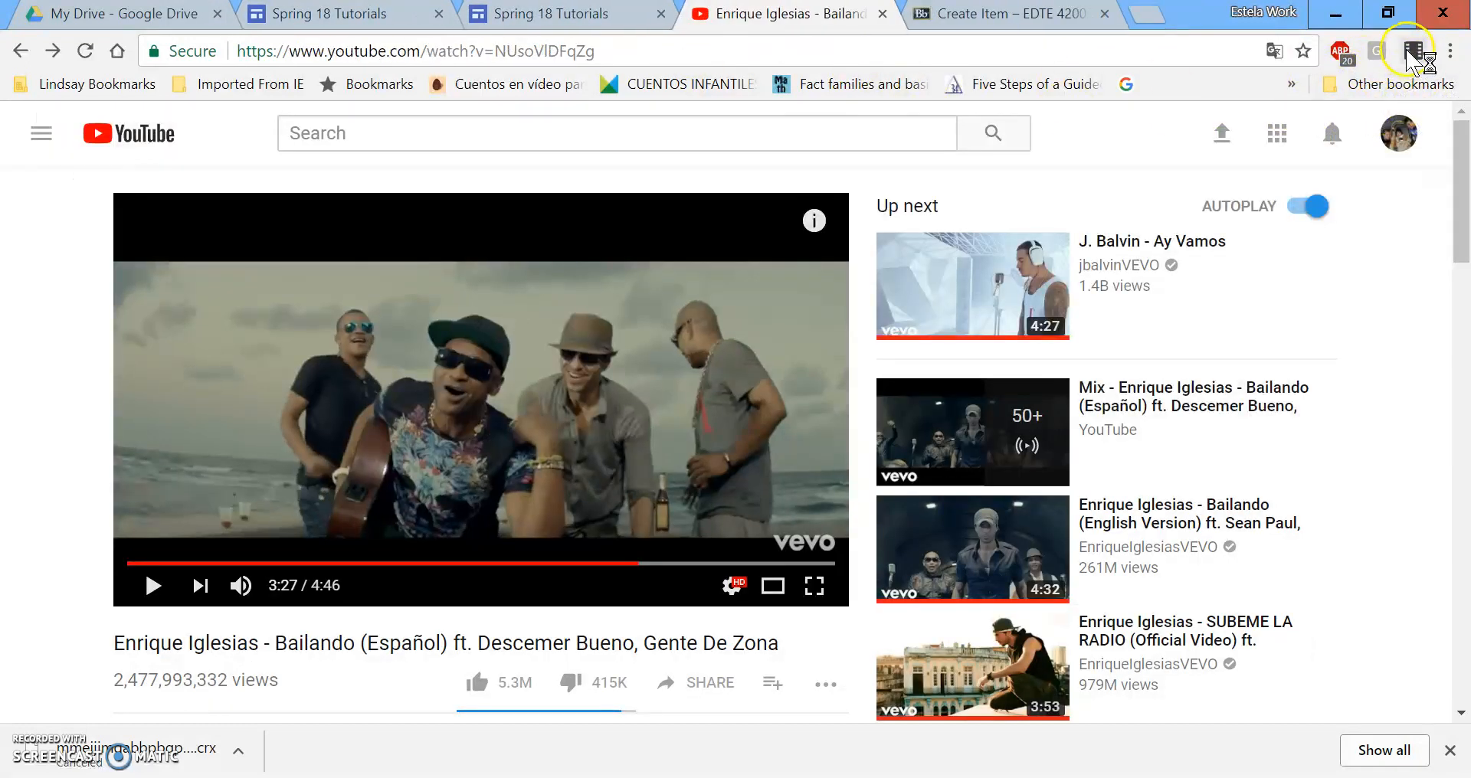
{"action": "left_click", "coordinate": [1413, 52]}
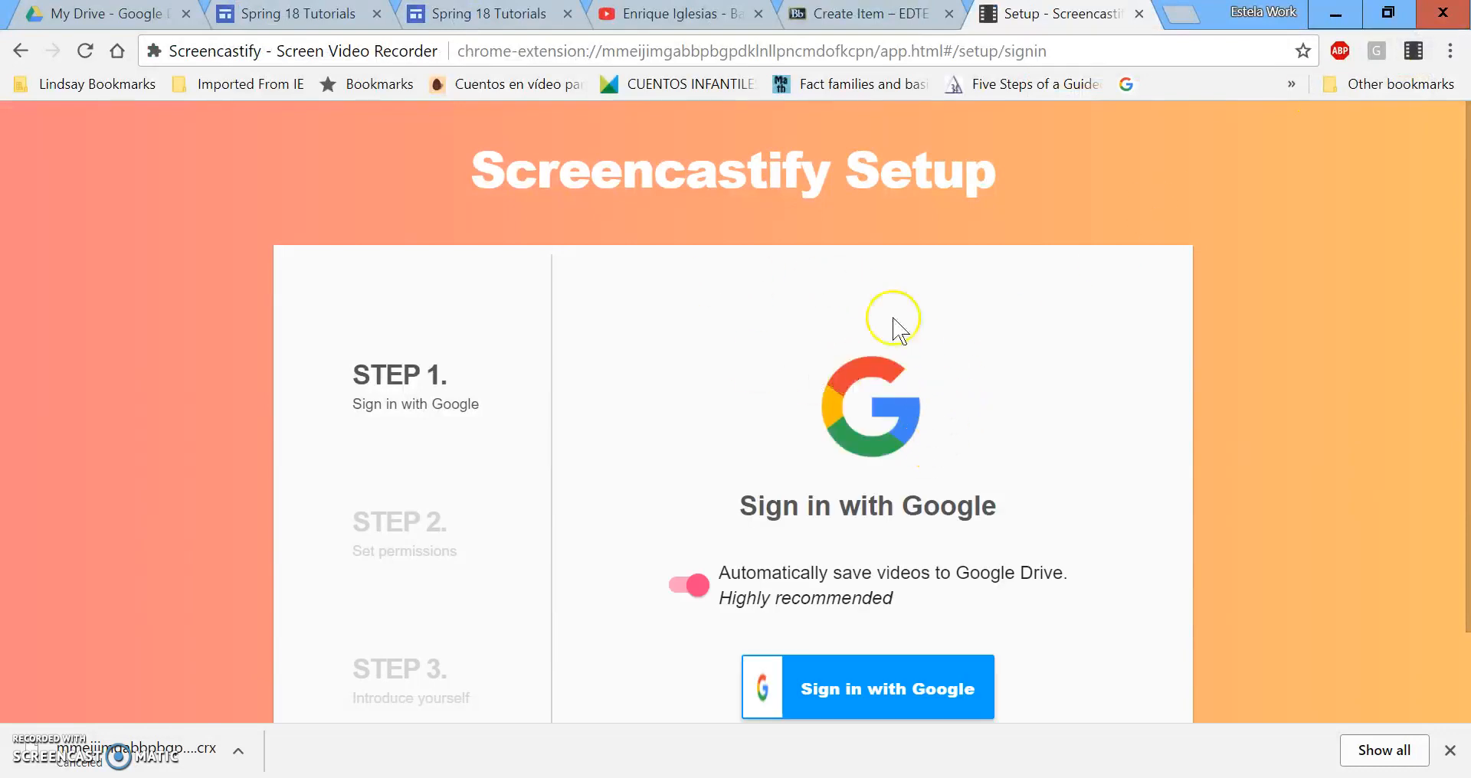
Sign in to Screencastify with Google and allow the camera, microphone and drawing permissions.
{"action": "scroll", "coordinate": [878, 240], "scroll_direction": "down", "scroll_amount": 1}
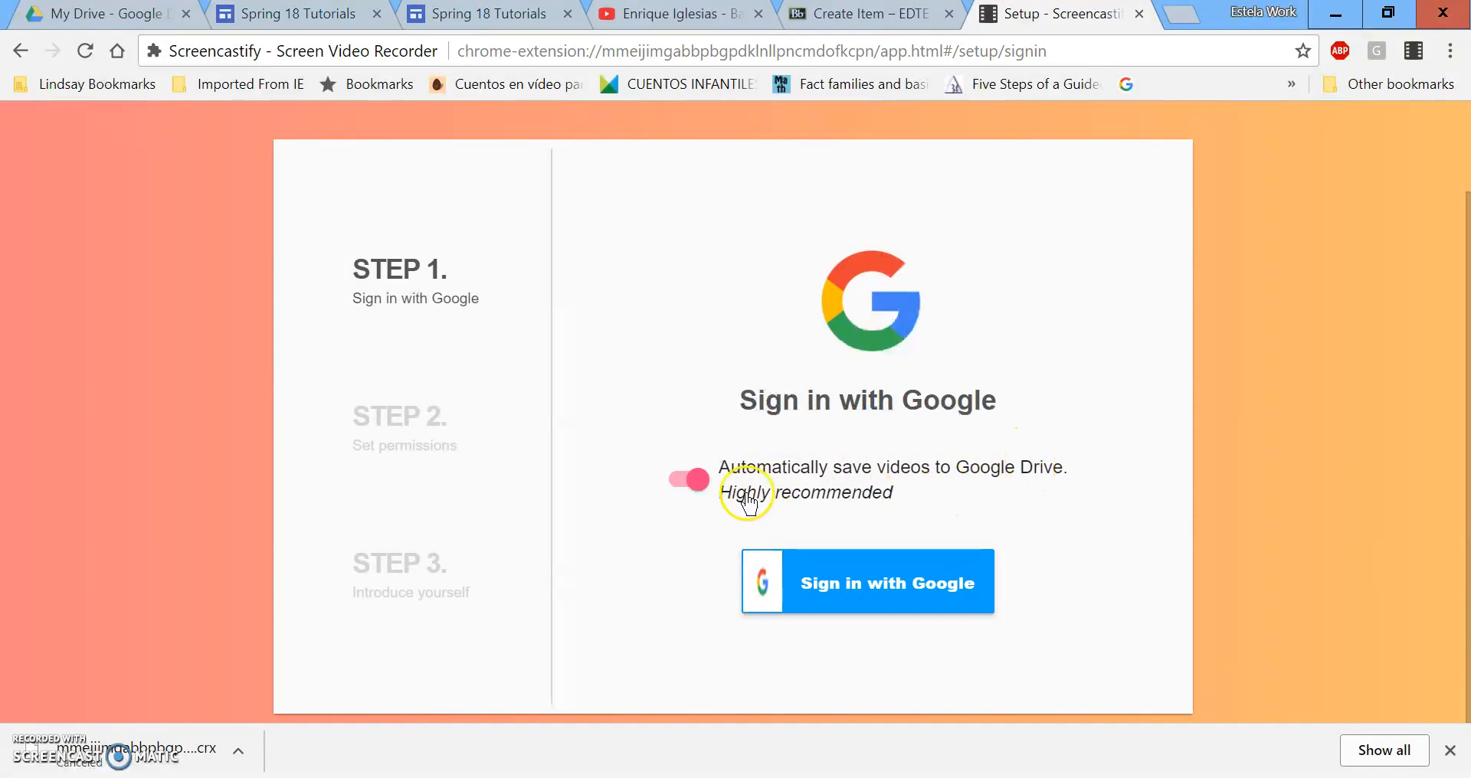
{"action": "left_click", "coordinate": [906, 576]}
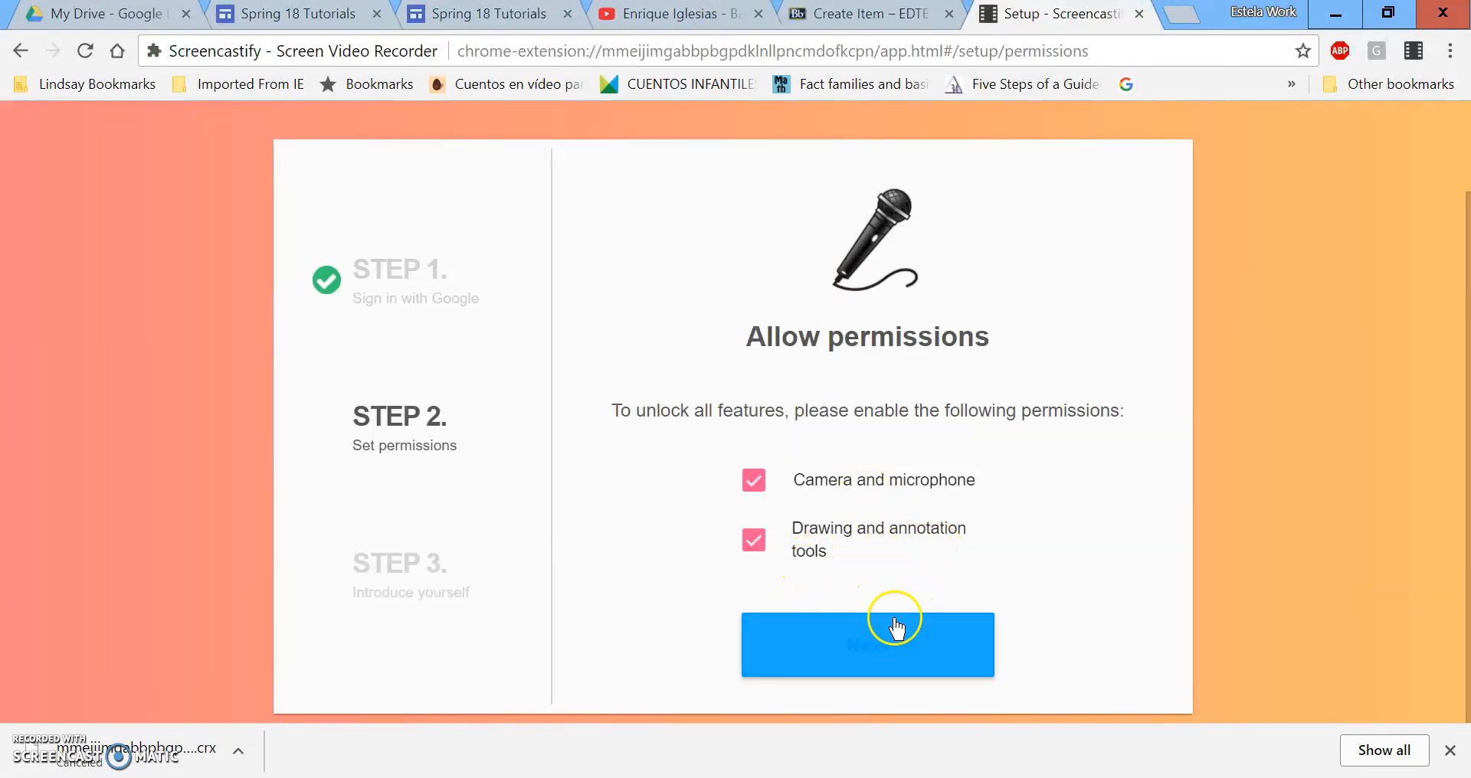
{"action": "left_click", "coordinate": [878, 640]}
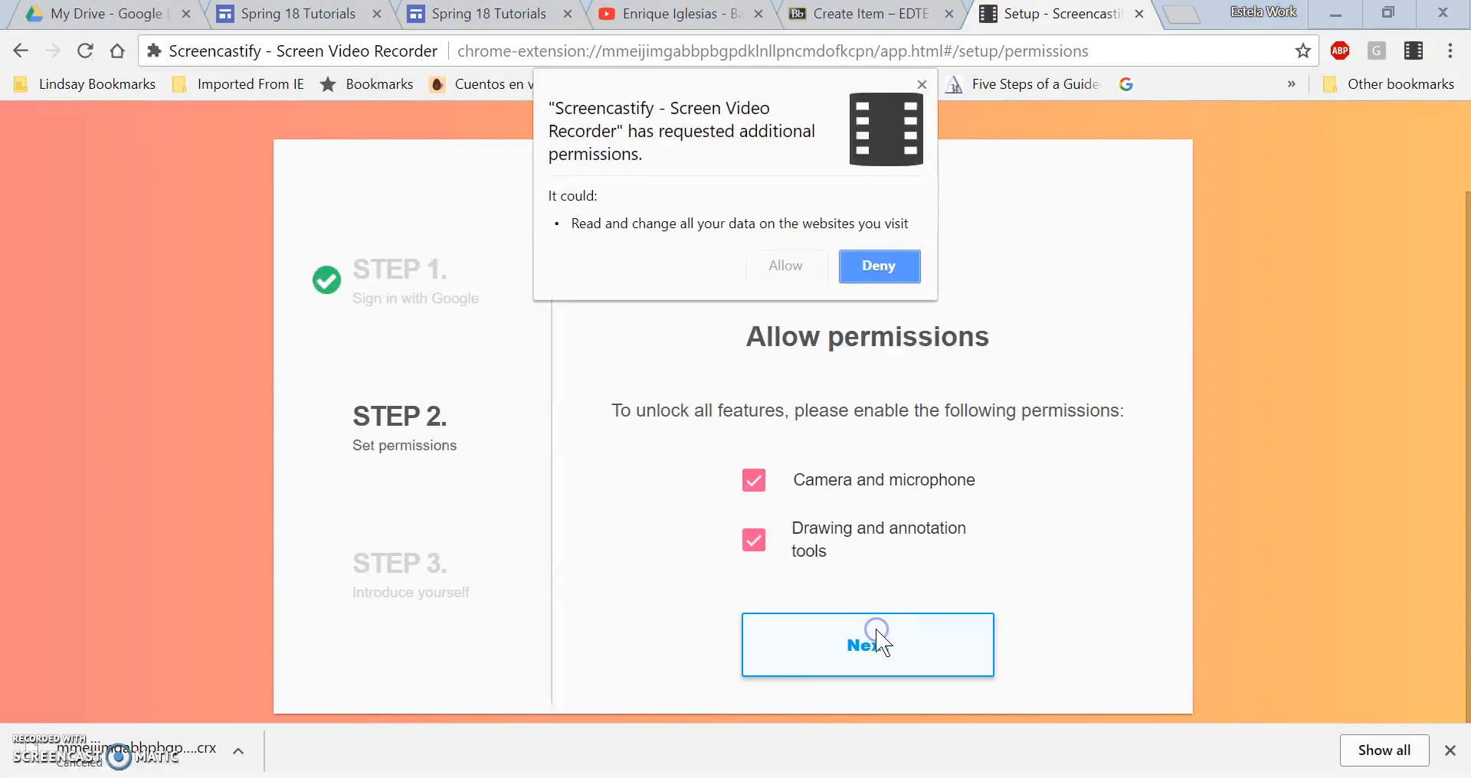
{"action": "left_click", "coordinate": [780, 265]}
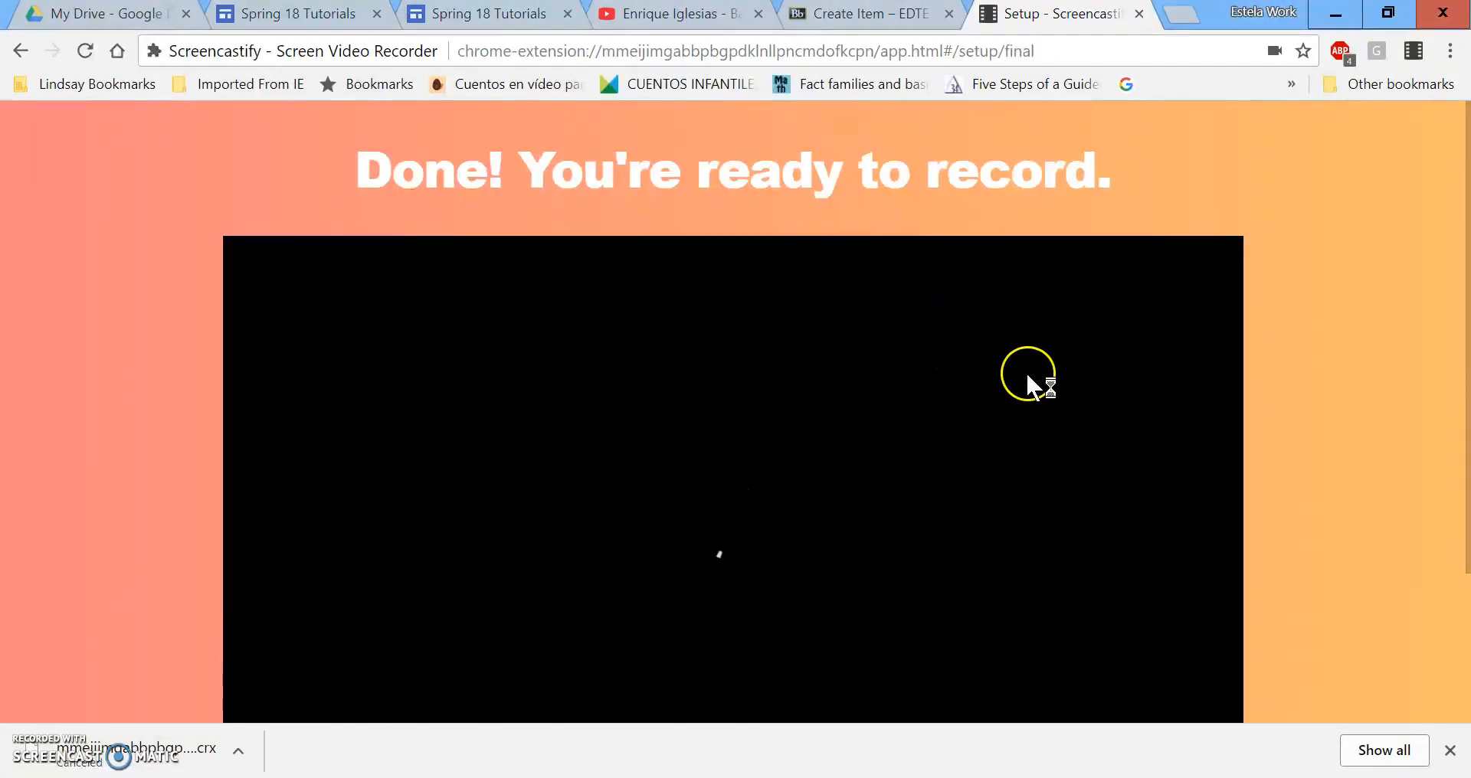
{"action": "scroll", "coordinate": [696, 488], "scroll_direction": "down", "scroll_amount": 2}
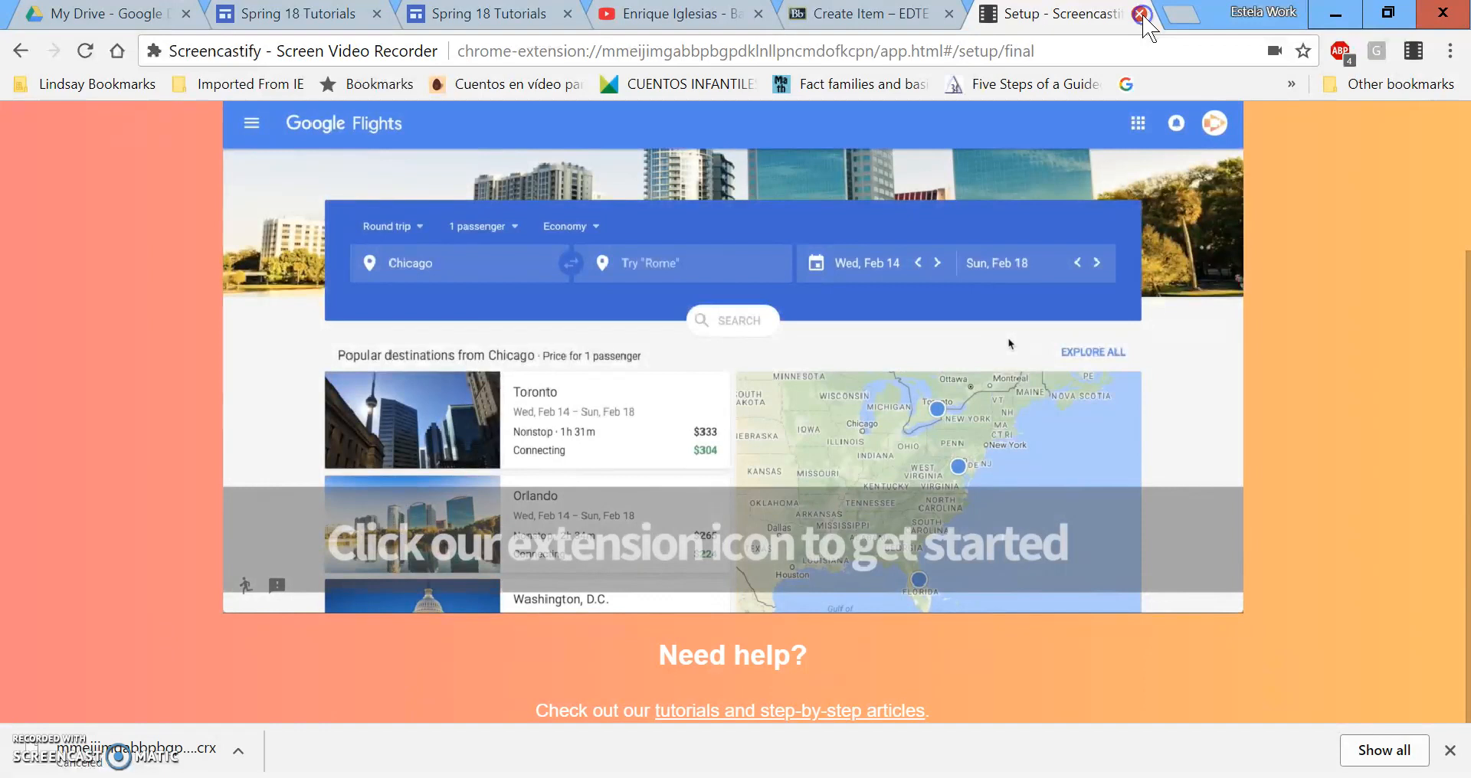
Start a Screencastify desktop recording with microphone only, webcam and preview turned off.
{"action": "left_click", "coordinate": [1142, 15]}
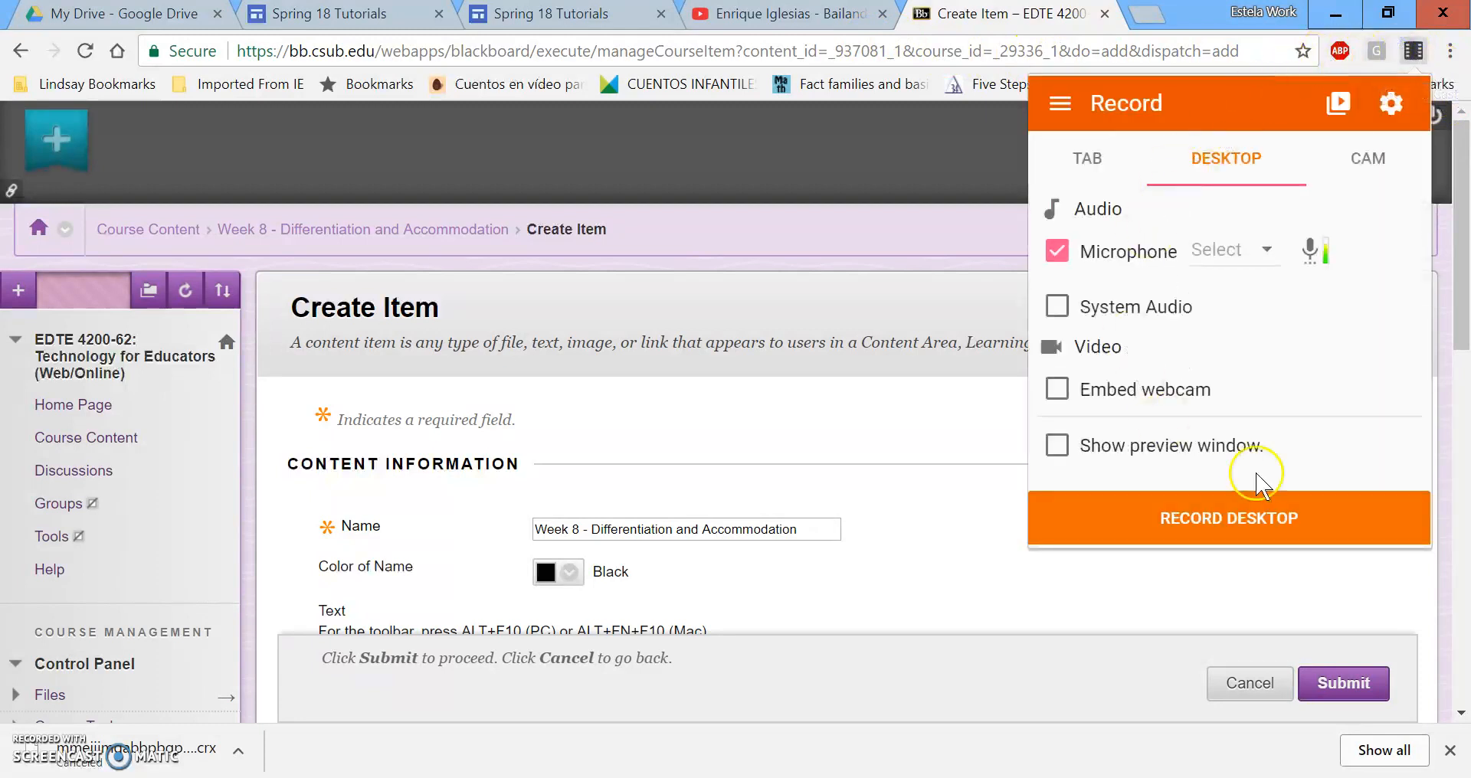
{"action": "left_click", "coordinate": [1204, 541]}
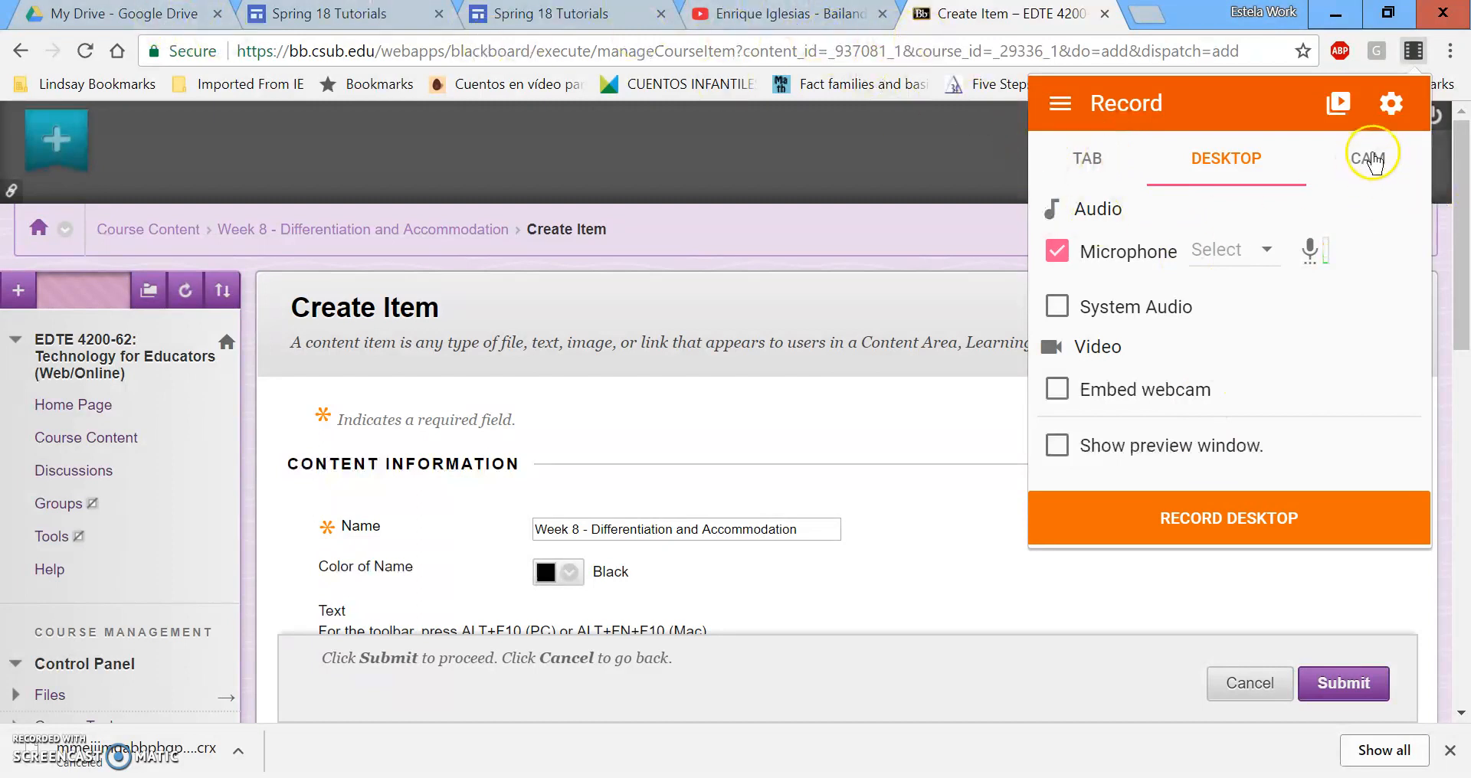
{"action": "left_click", "coordinate": [1064, 396]}
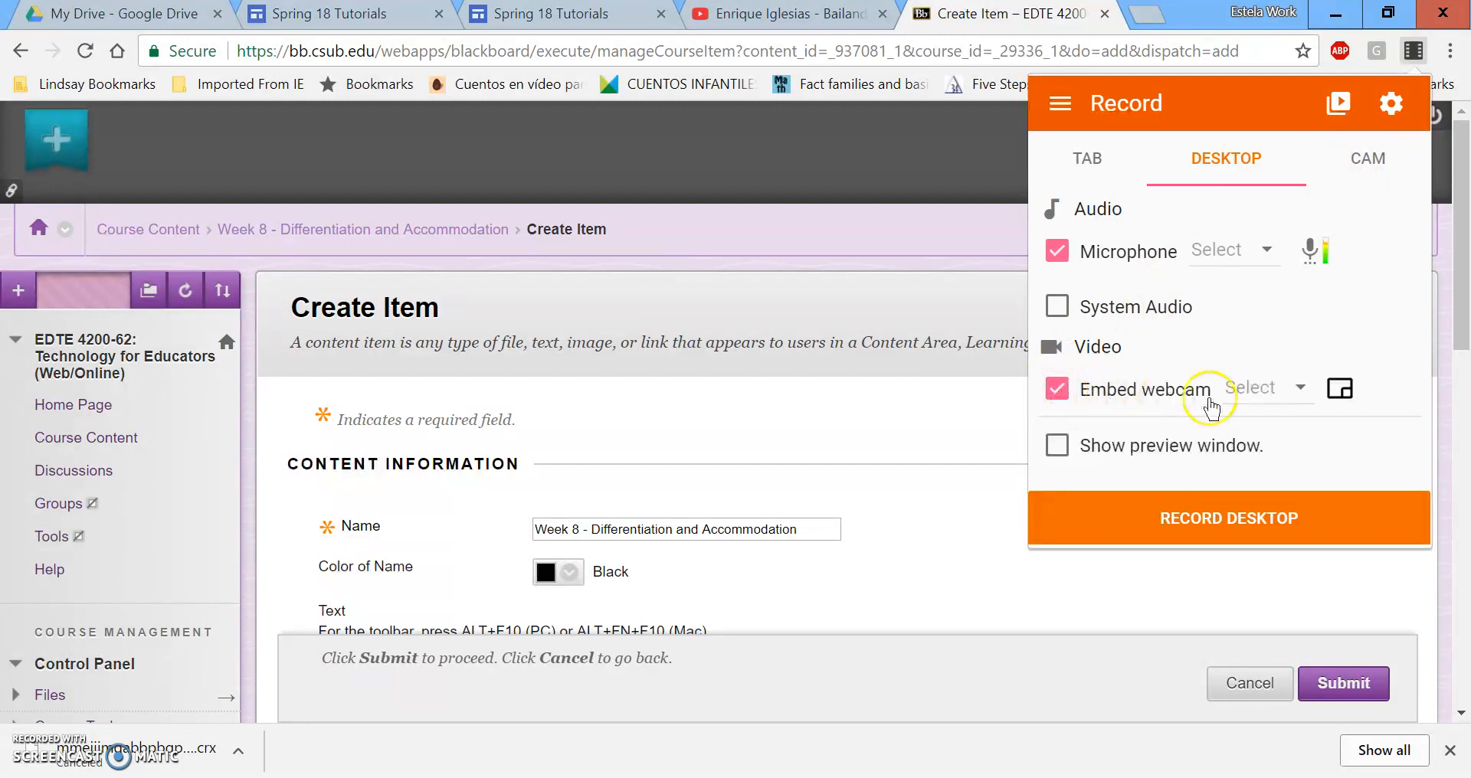
{"action": "left_click", "coordinate": [1285, 396]}
{"action": "left_click", "coordinate": [1281, 388]}
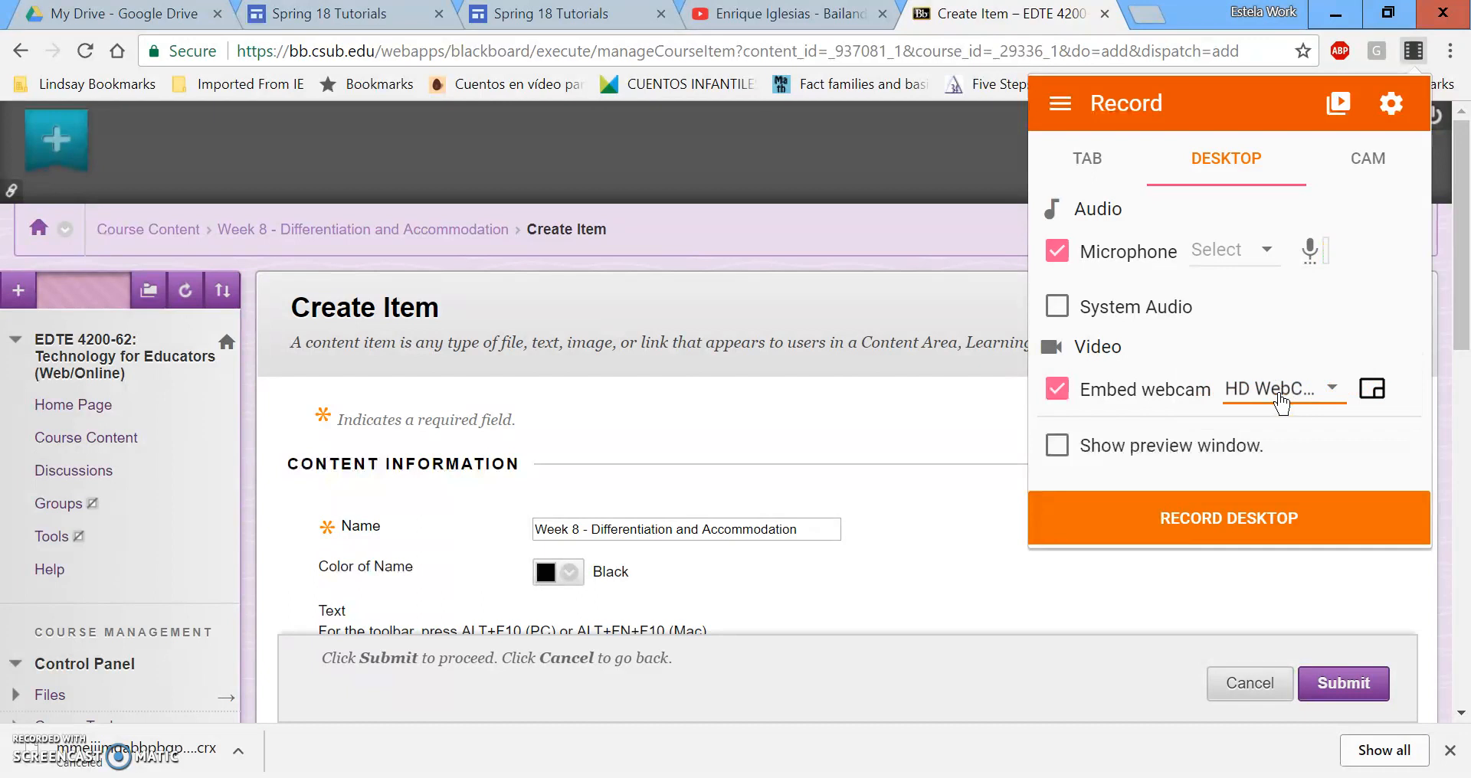
{"action": "left_click", "coordinate": [1058, 447]}
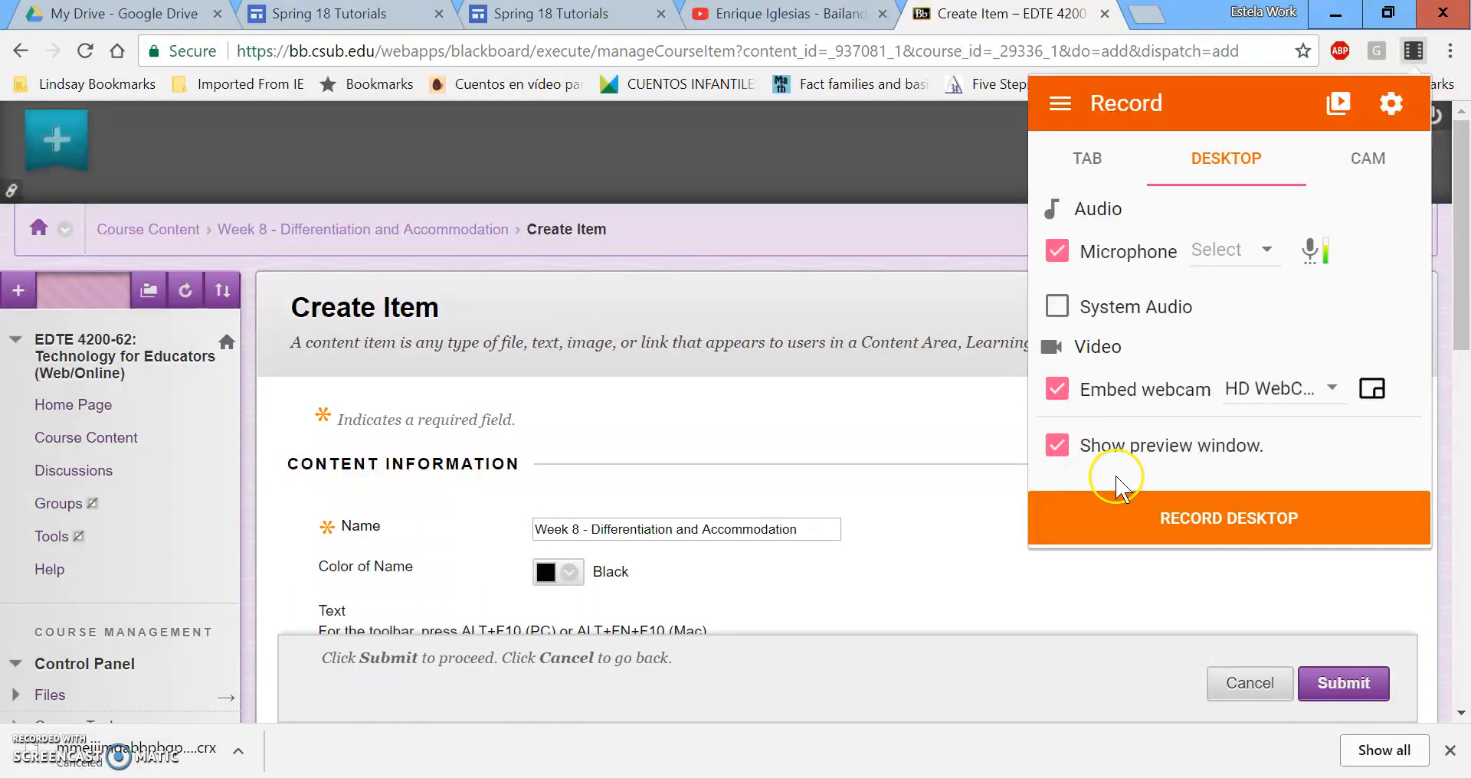
{"action": "left_click", "coordinate": [1057, 447]}
{"action": "left_click", "coordinate": [1056, 388]}
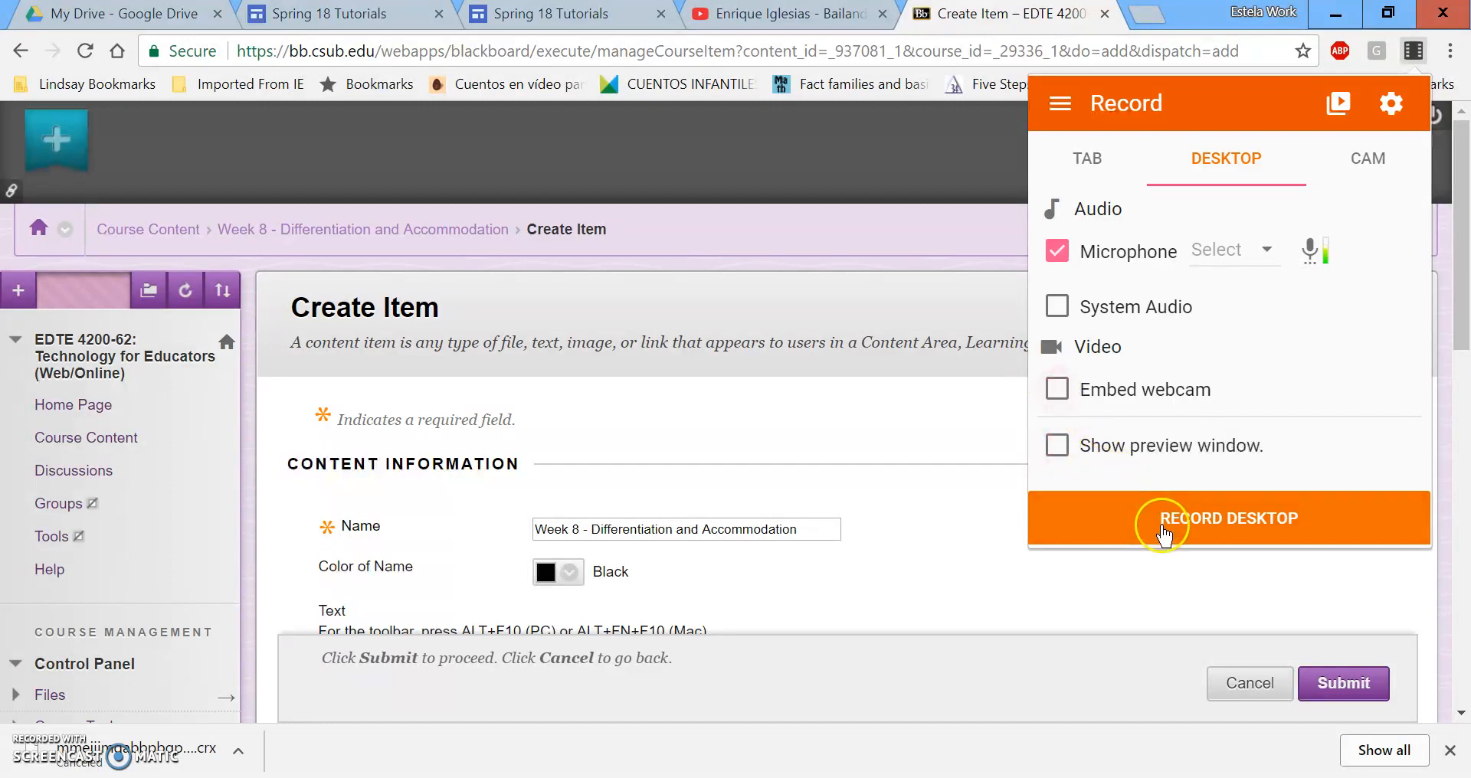
{"action": "left_click", "coordinate": [1189, 526]}
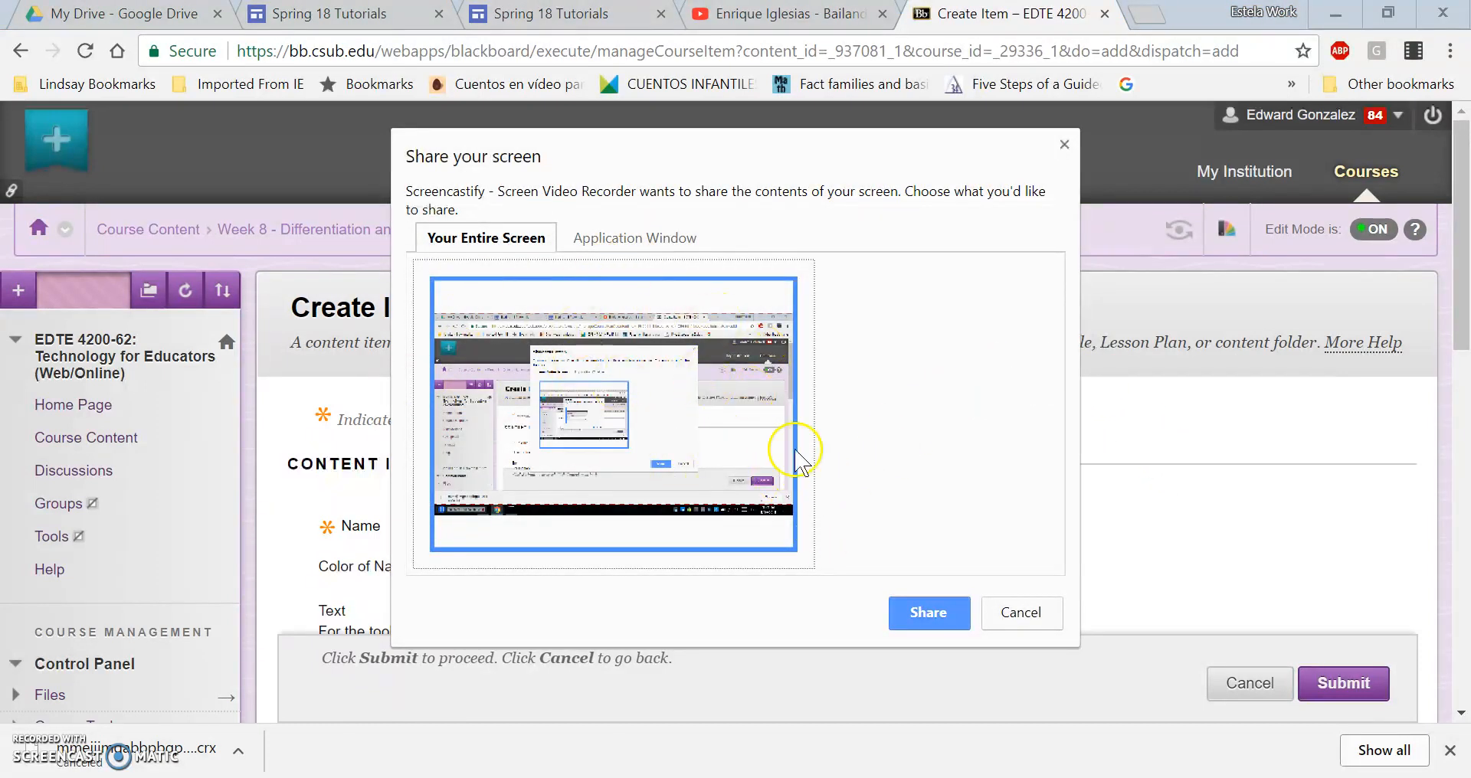
Record only the Create Item application window, then stop the recording after about 11 seconds.
{"action": "left_click", "coordinate": [676, 238]}
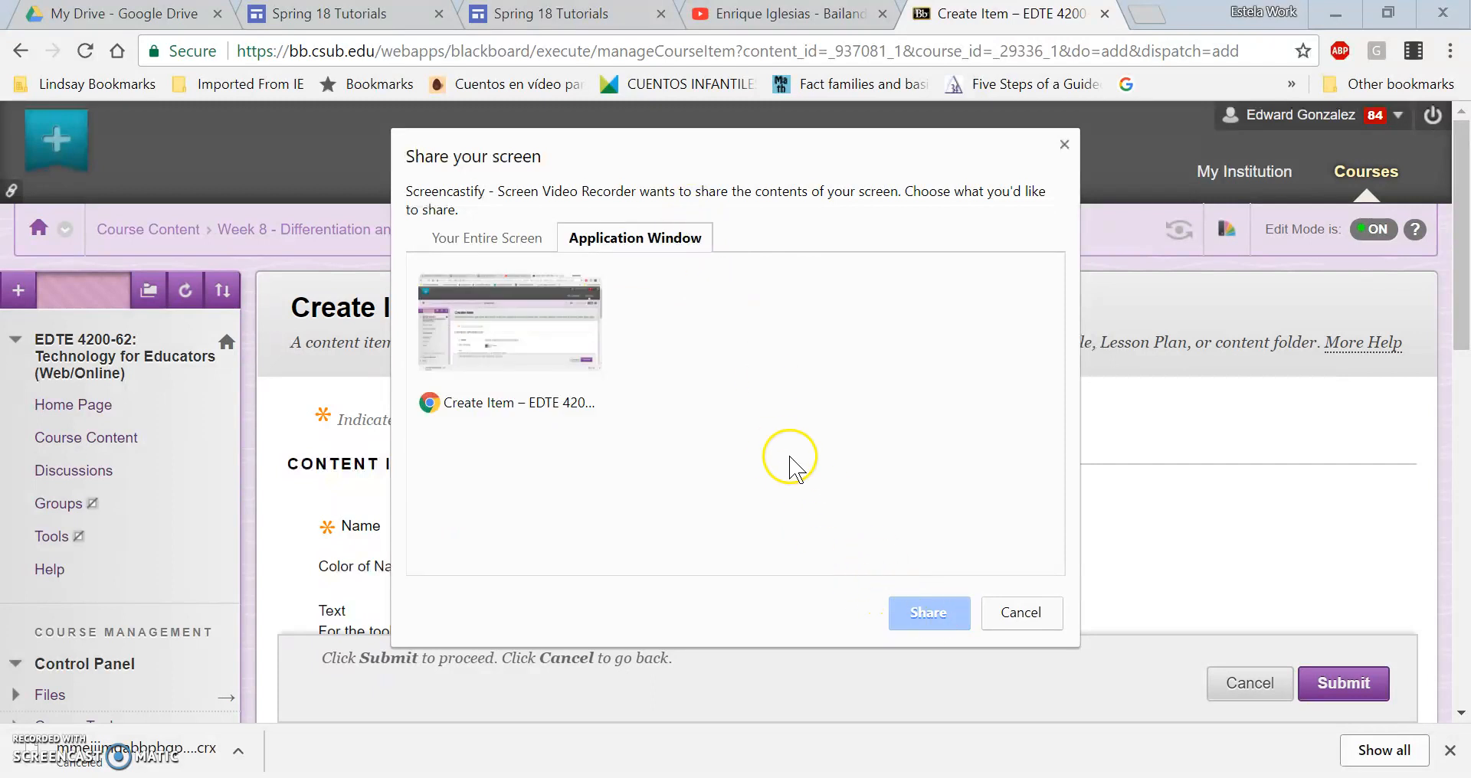
{"action": "left_click", "coordinate": [593, 330]}
{"action": "left_click", "coordinate": [923, 613]}
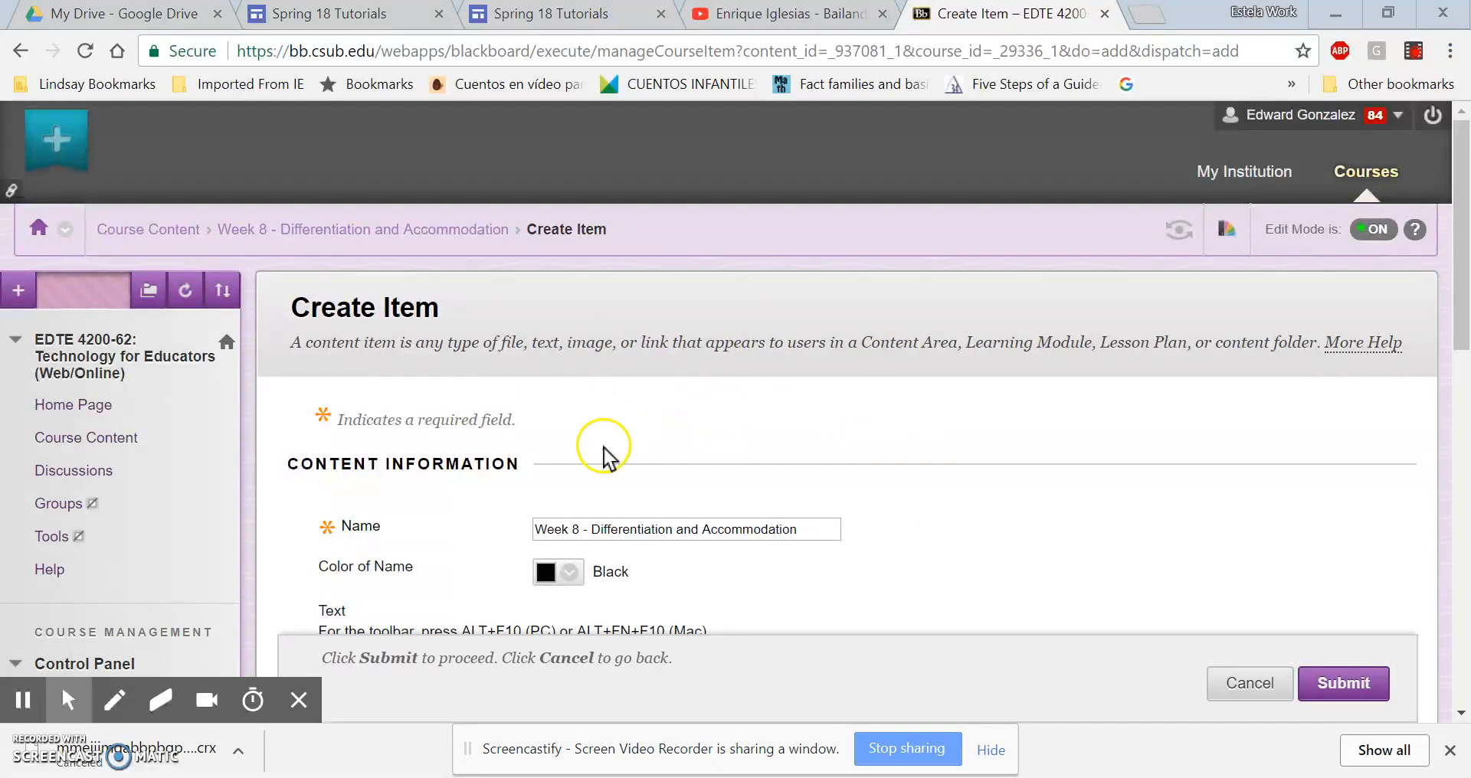
{"action": "left_click", "coordinate": [1414, 50]}
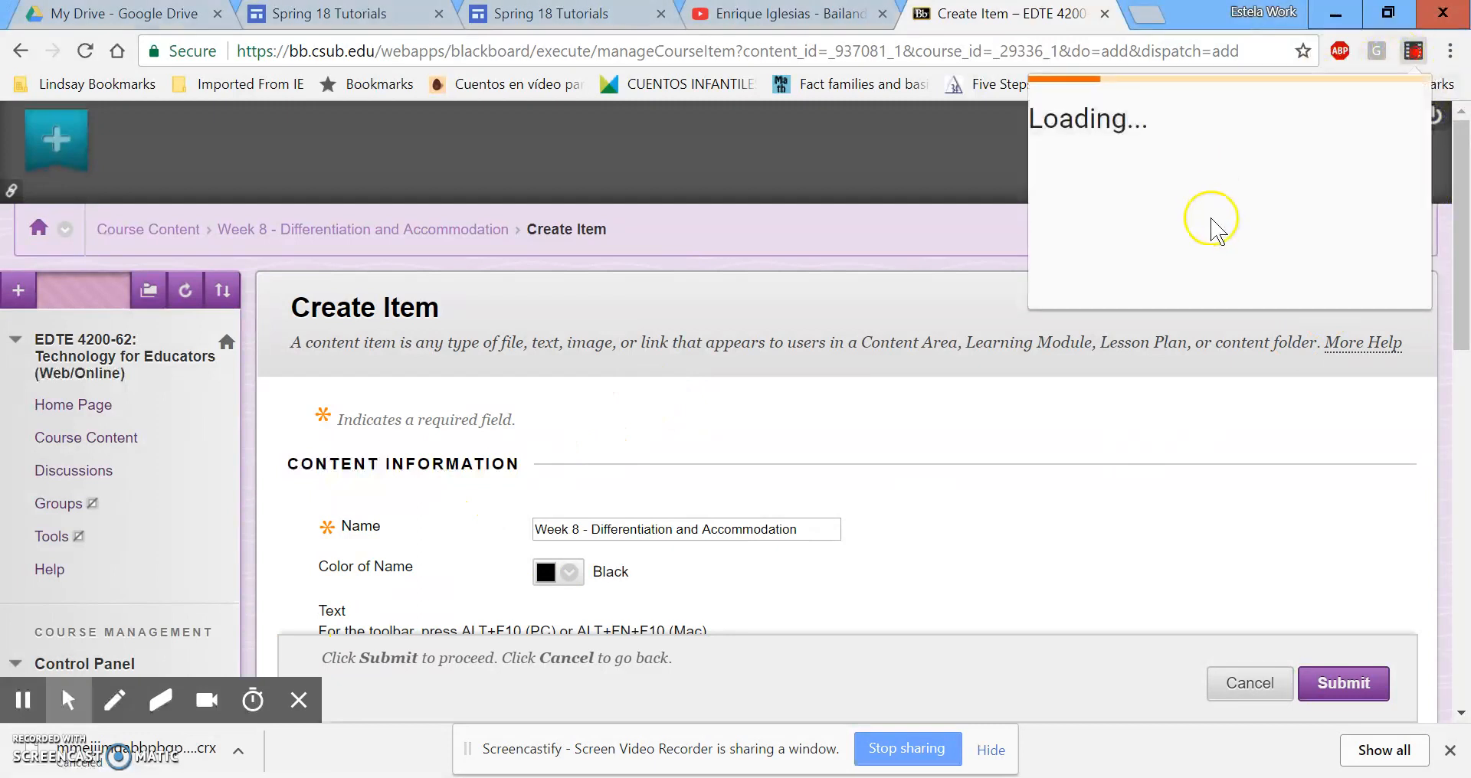
{"action": "left_click", "coordinate": [1362, 309]}
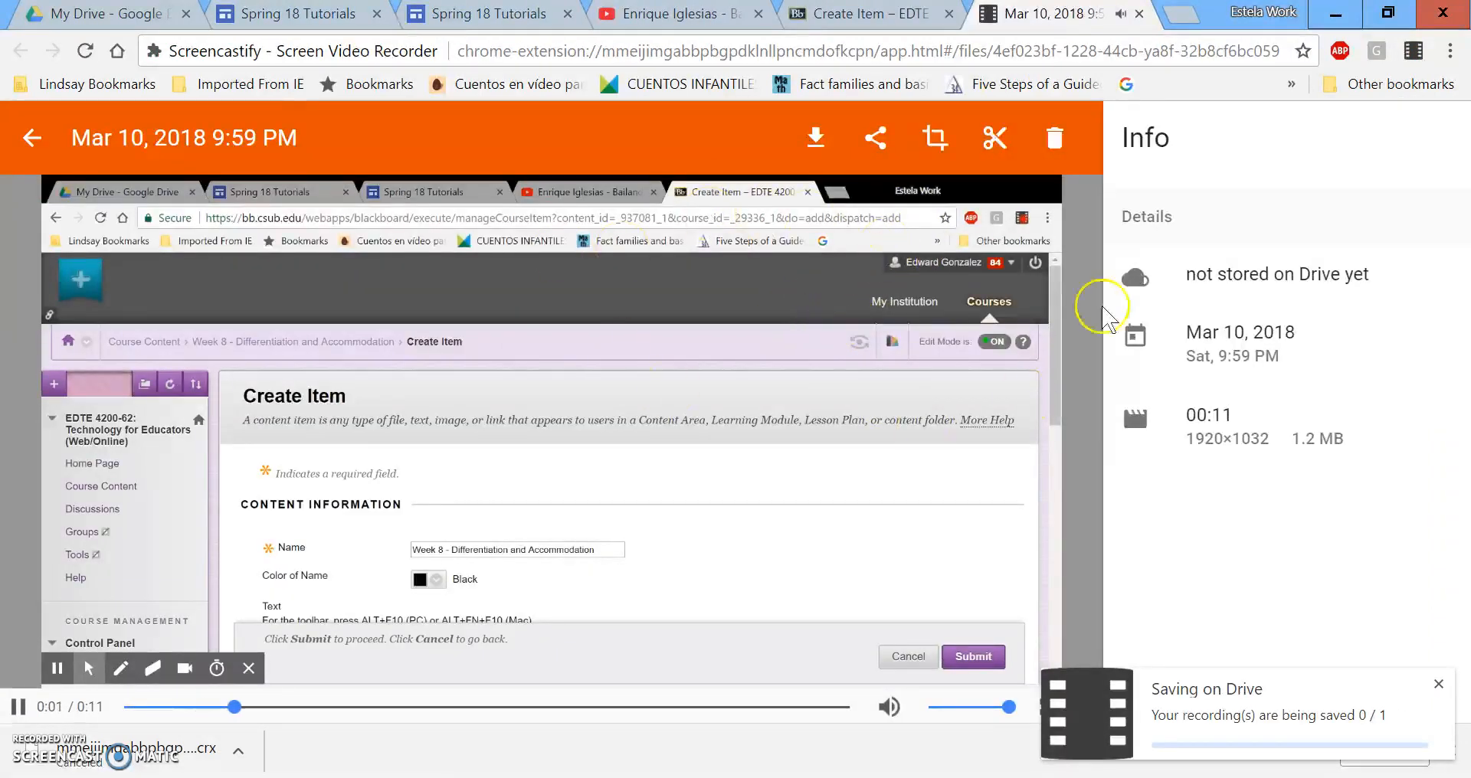
Rename the recording by prefixing its name with 'Week 8 -'.
{"action": "left_click", "coordinate": [220, 139]}
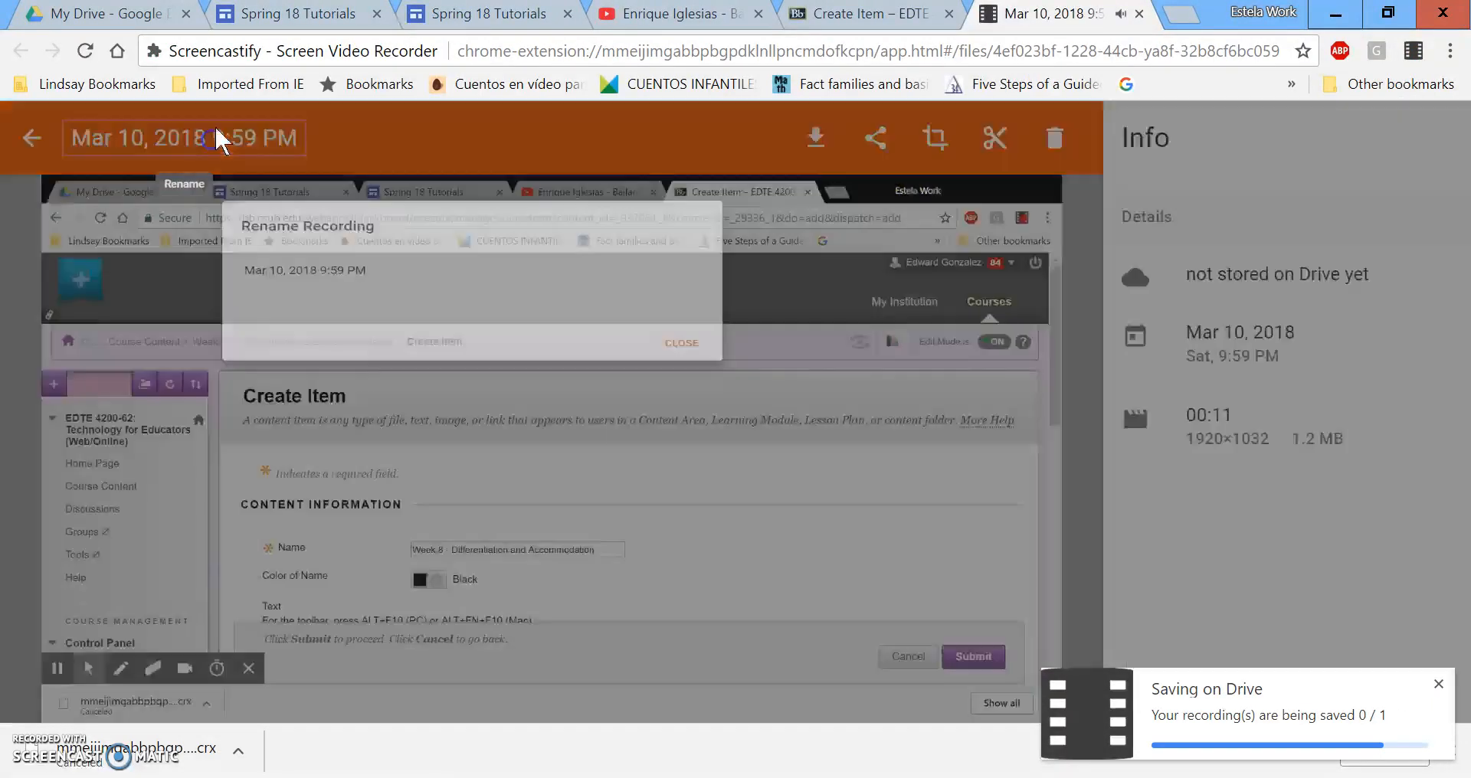
{"action": "left_click", "coordinate": [809, 474]}
{"action": "type", "text": "Creating a Screencast"}
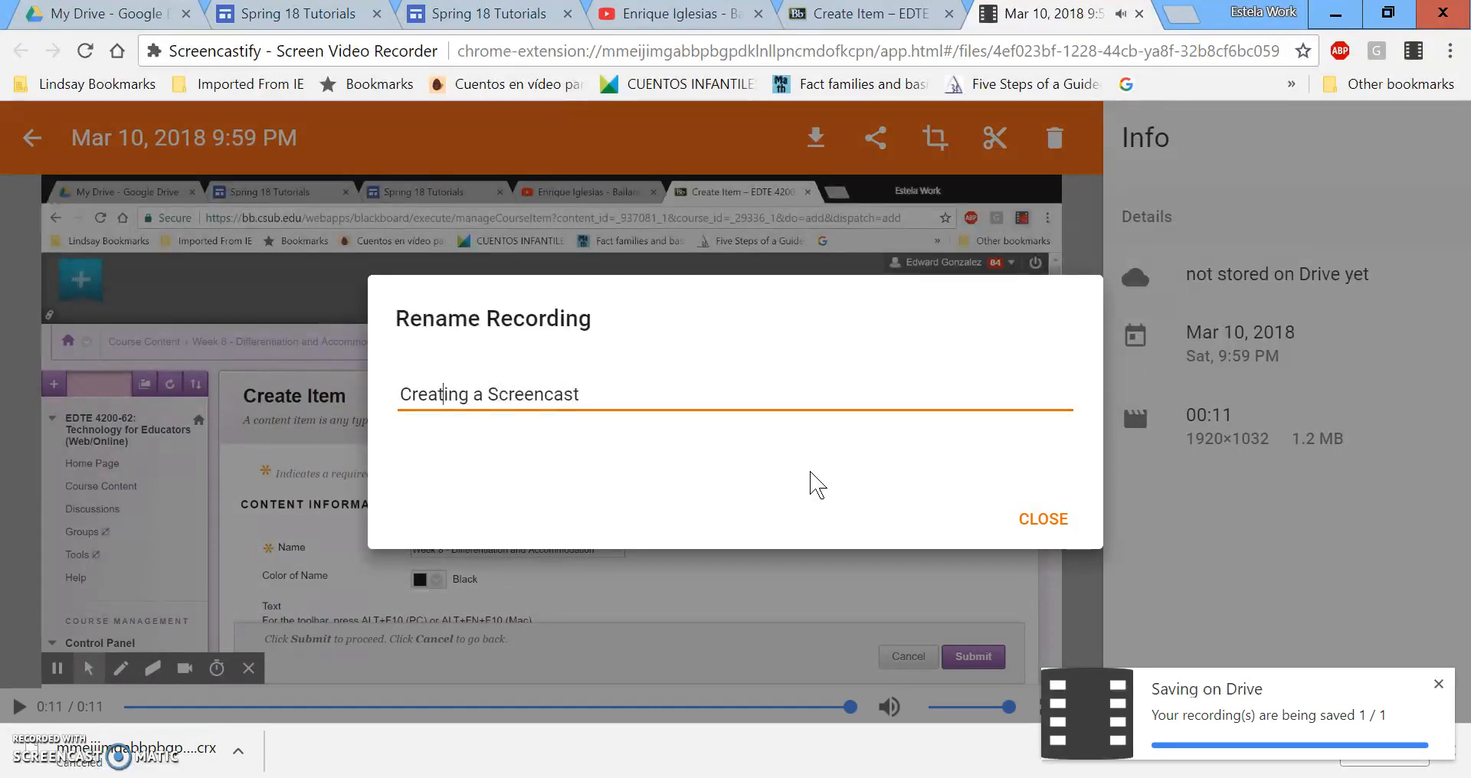
{"action": "key", "text": "Home"}
{"action": "type", "text": "Week 8 -"}
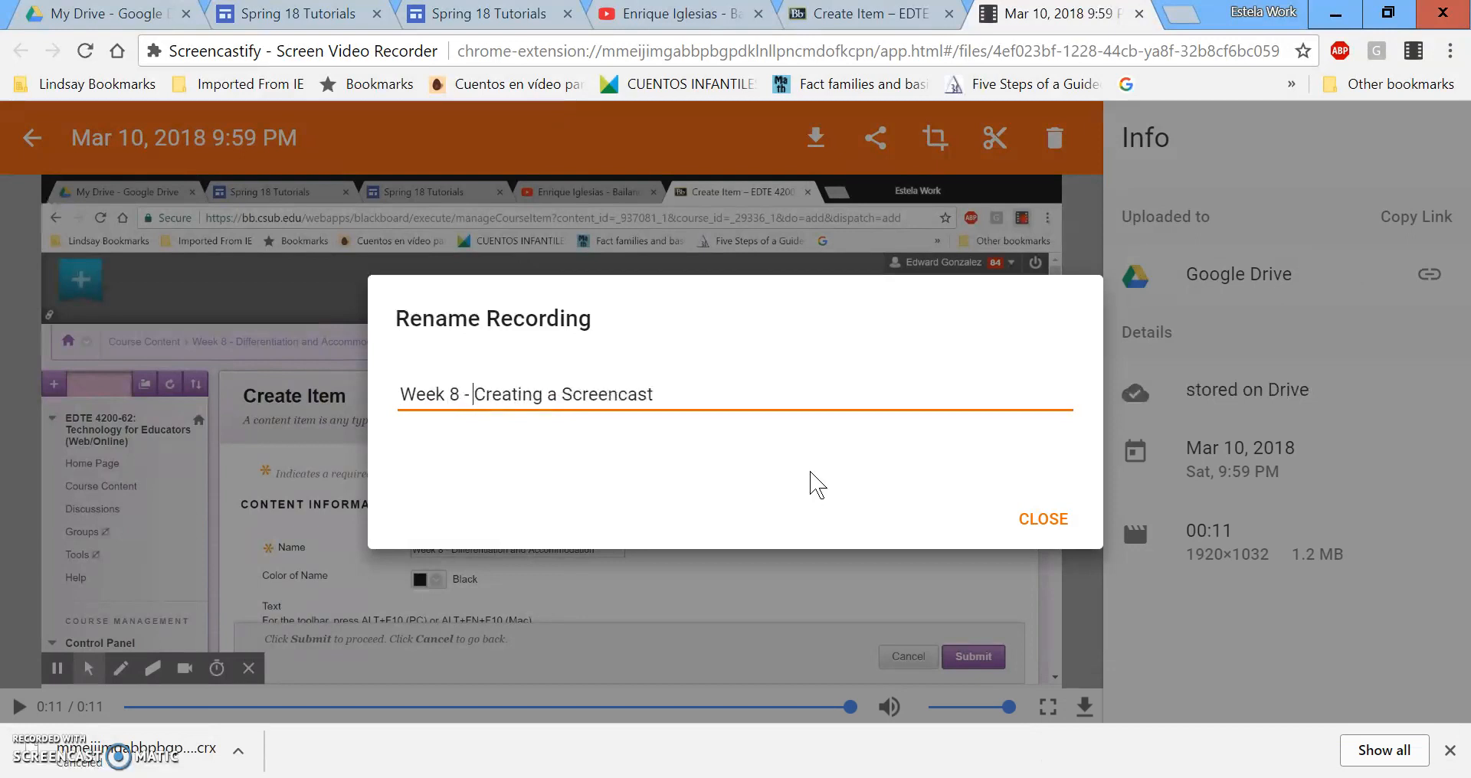
{"action": "triple_click", "coordinate": [919, 387]}
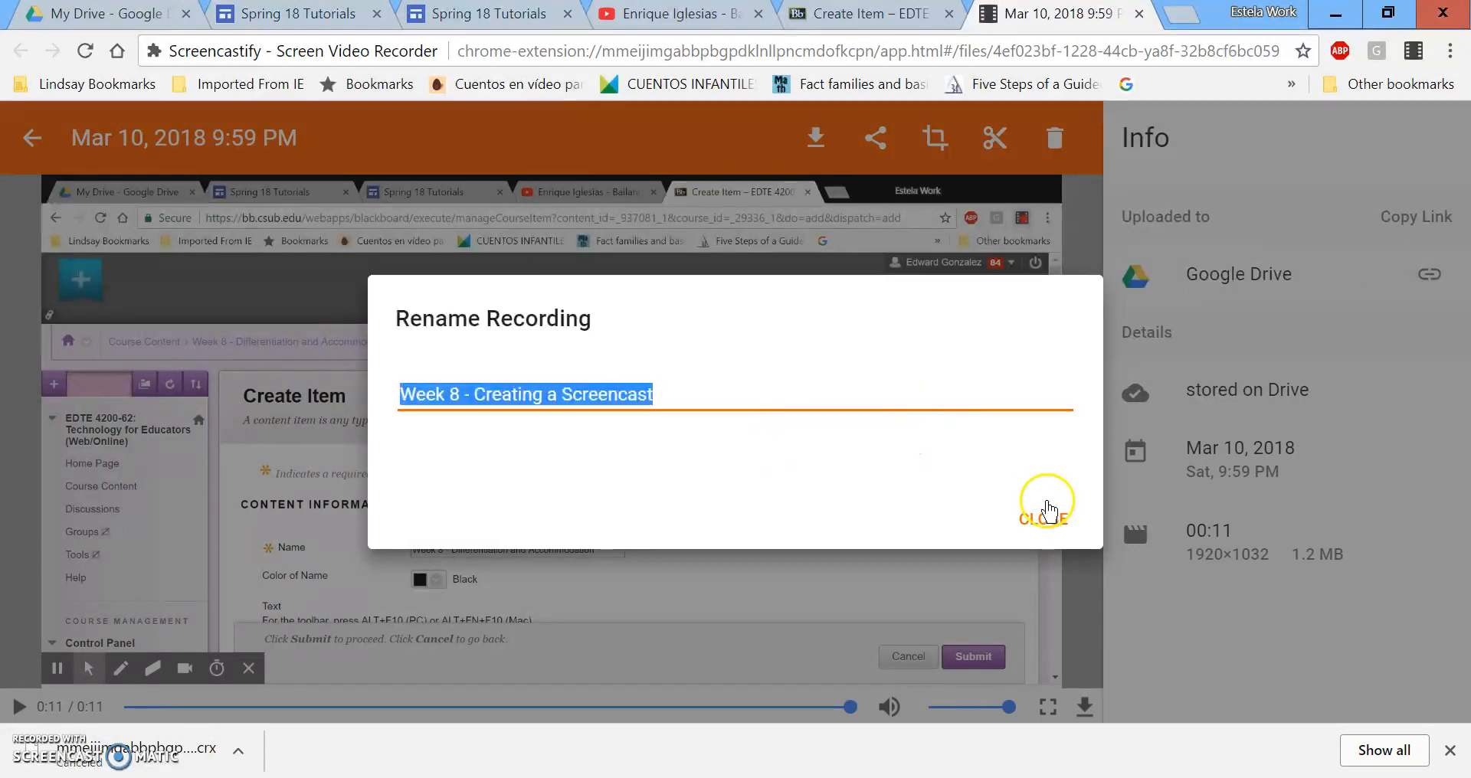
{"action": "left_click", "coordinate": [1058, 524]}
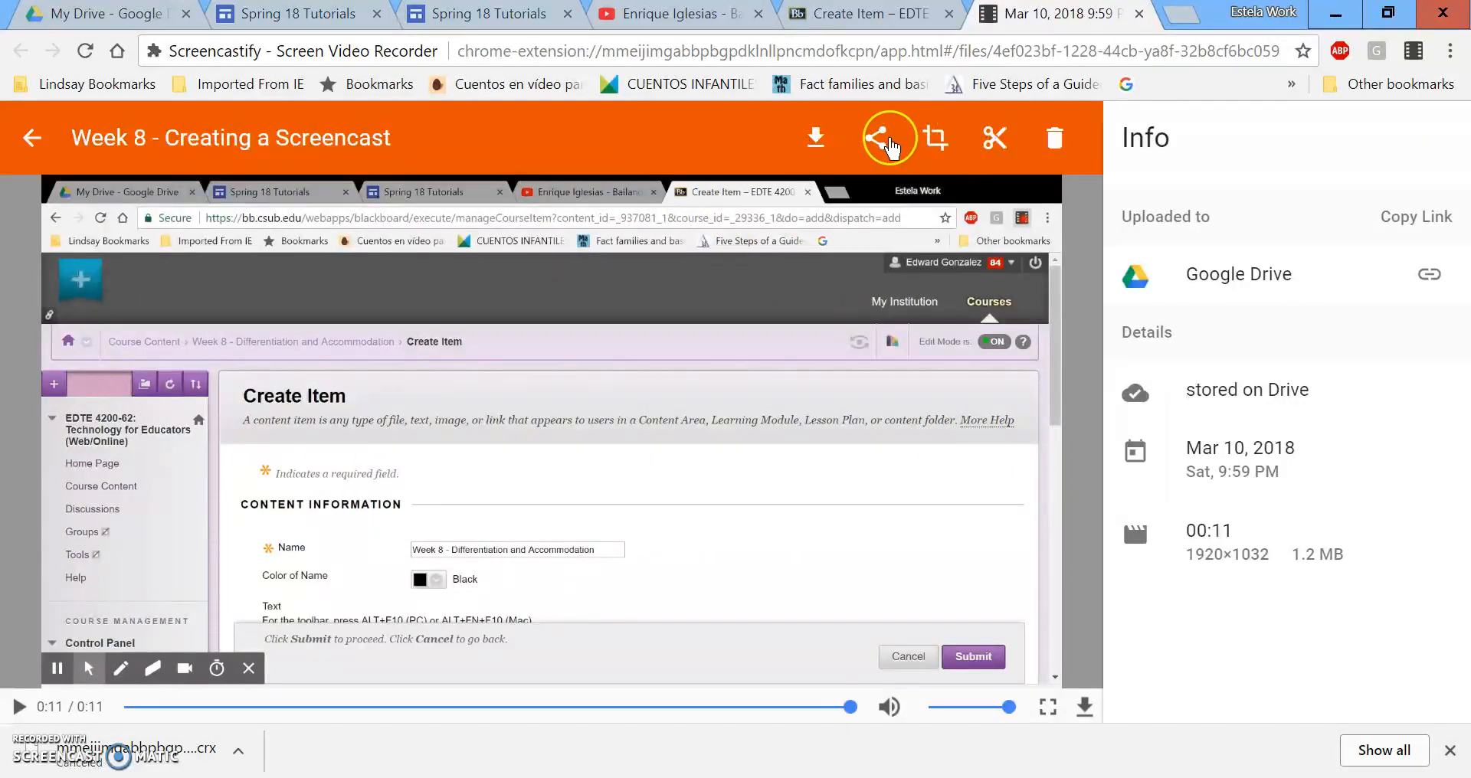
Generate a Google Drive shareable link for the recording and copy it.
{"action": "left_click", "coordinate": [878, 140]}
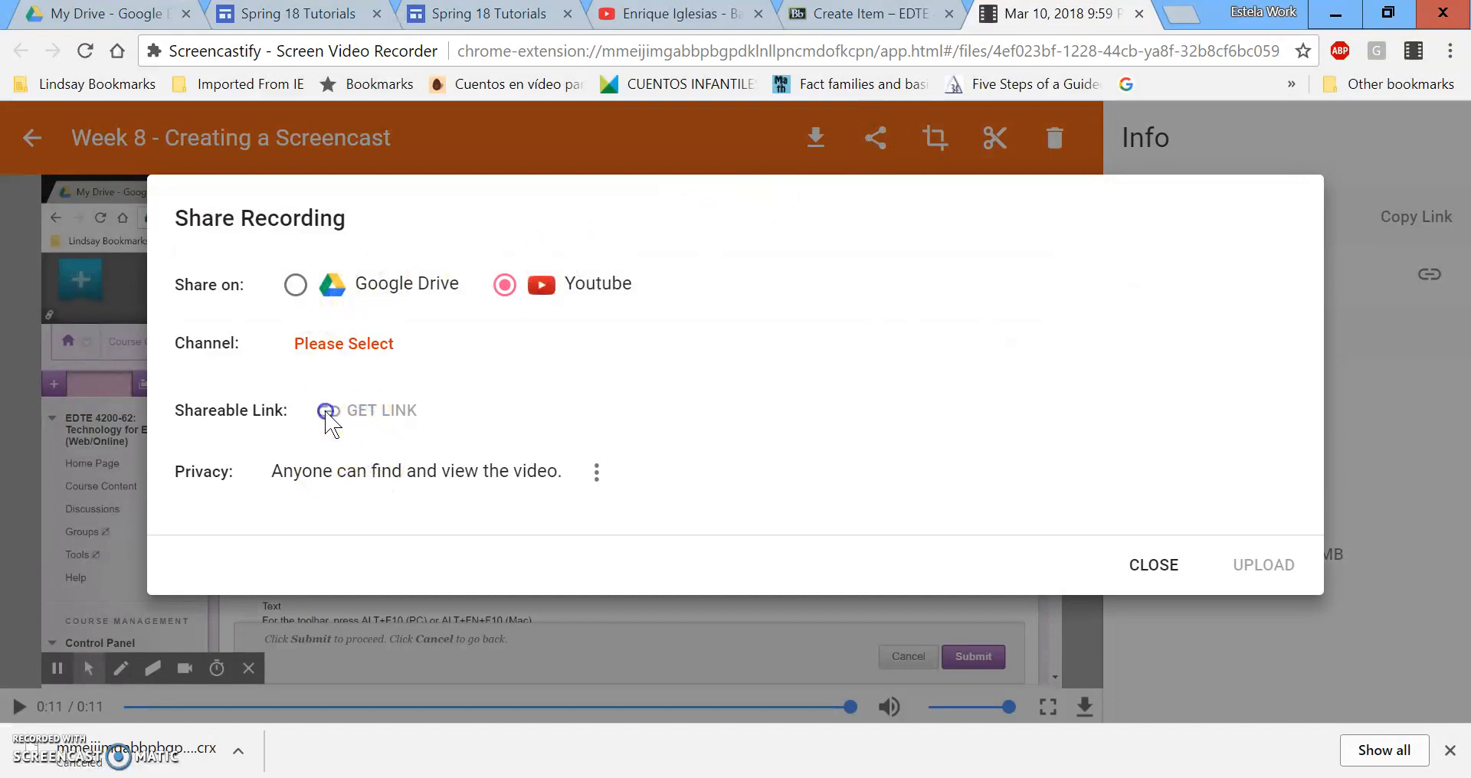
{"action": "left_click", "coordinate": [296, 284]}
{"action": "left_click", "coordinate": [383, 345]}
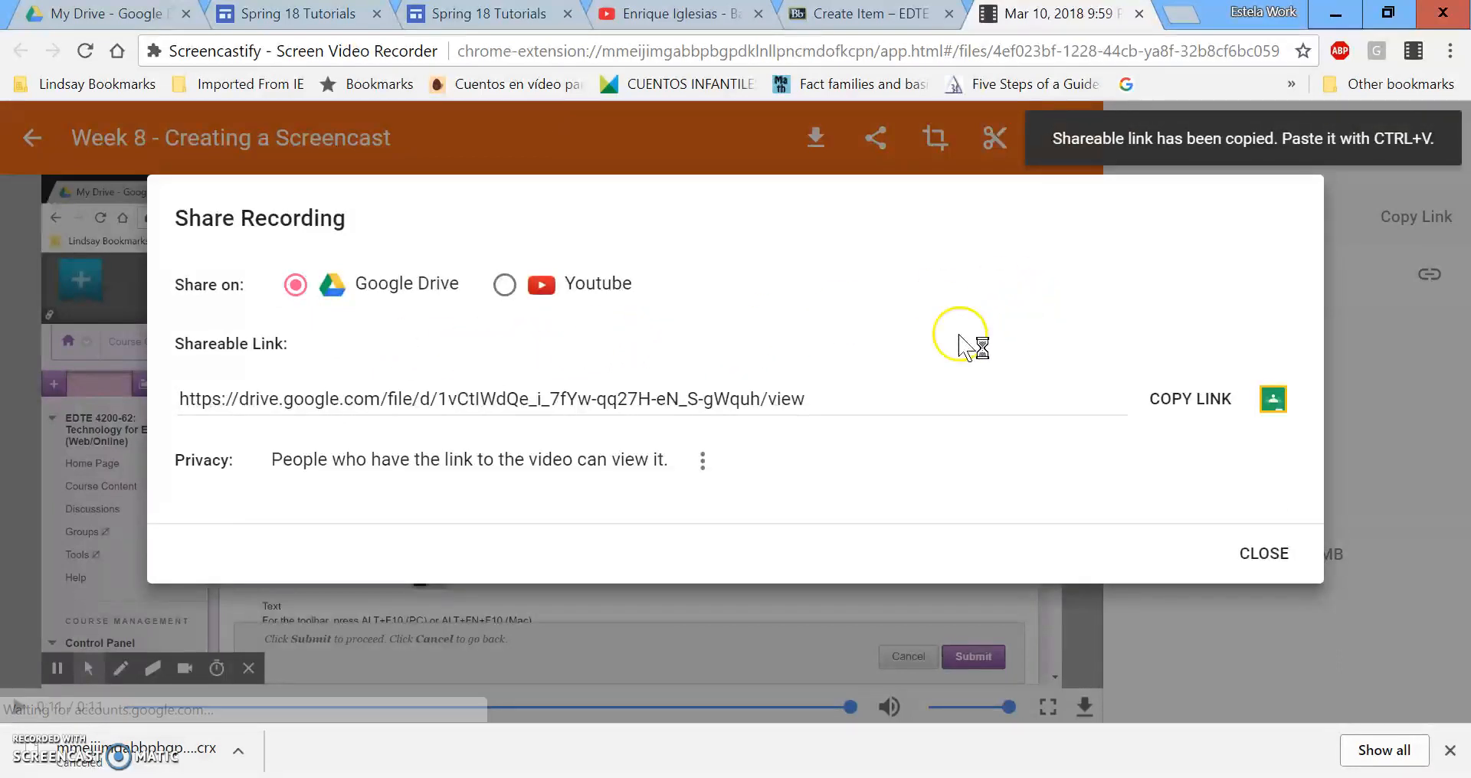
{"action": "left_click", "coordinate": [690, 397]}
{"action": "right_click", "coordinate": [693, 397]}
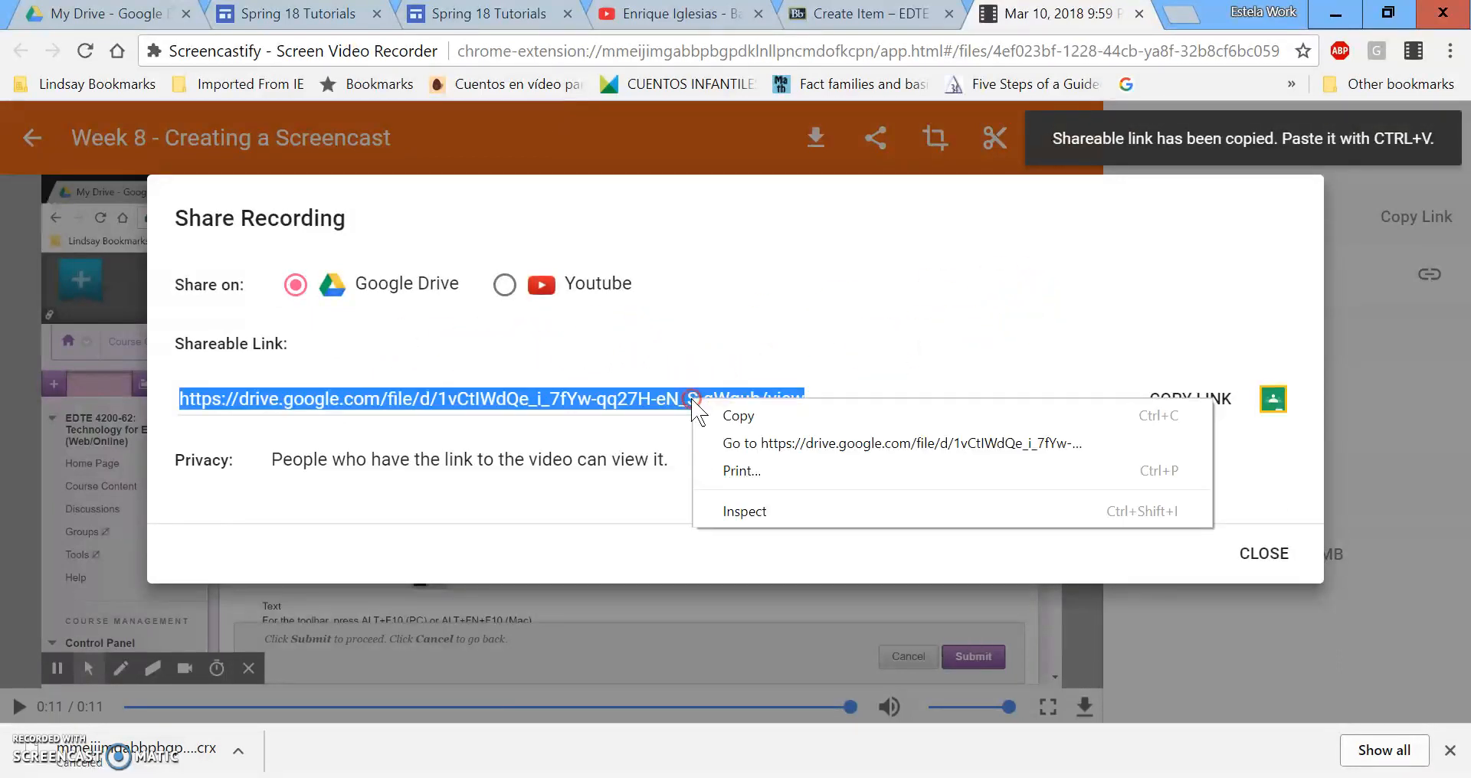
{"action": "left_click", "coordinate": [746, 417]}
{"action": "left_click", "coordinate": [1264, 551]}
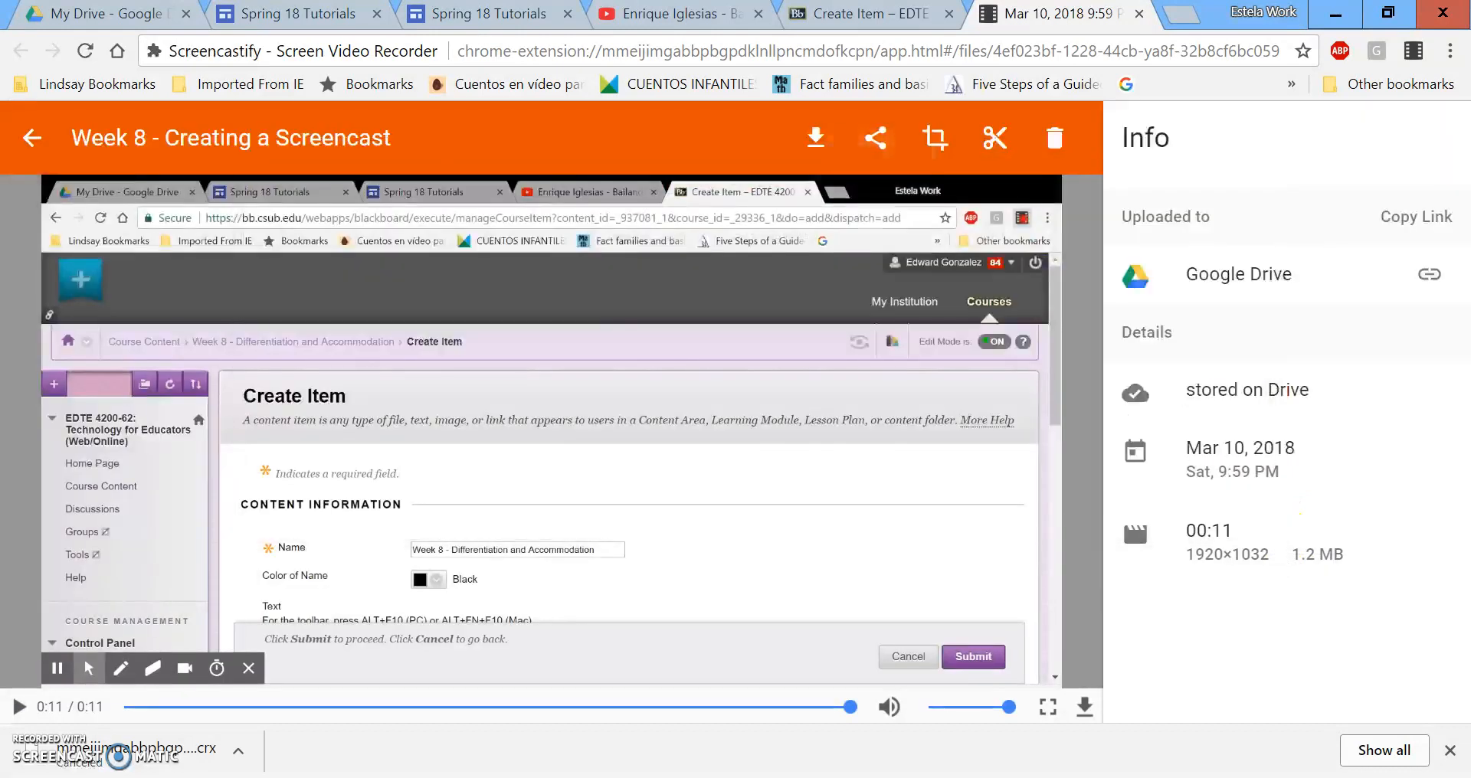
Show the published Student-Made Tutorials Spring 18 home page and scroll to its Tech Quest sheet.
{"action": "left_click", "coordinate": [458, 29]}
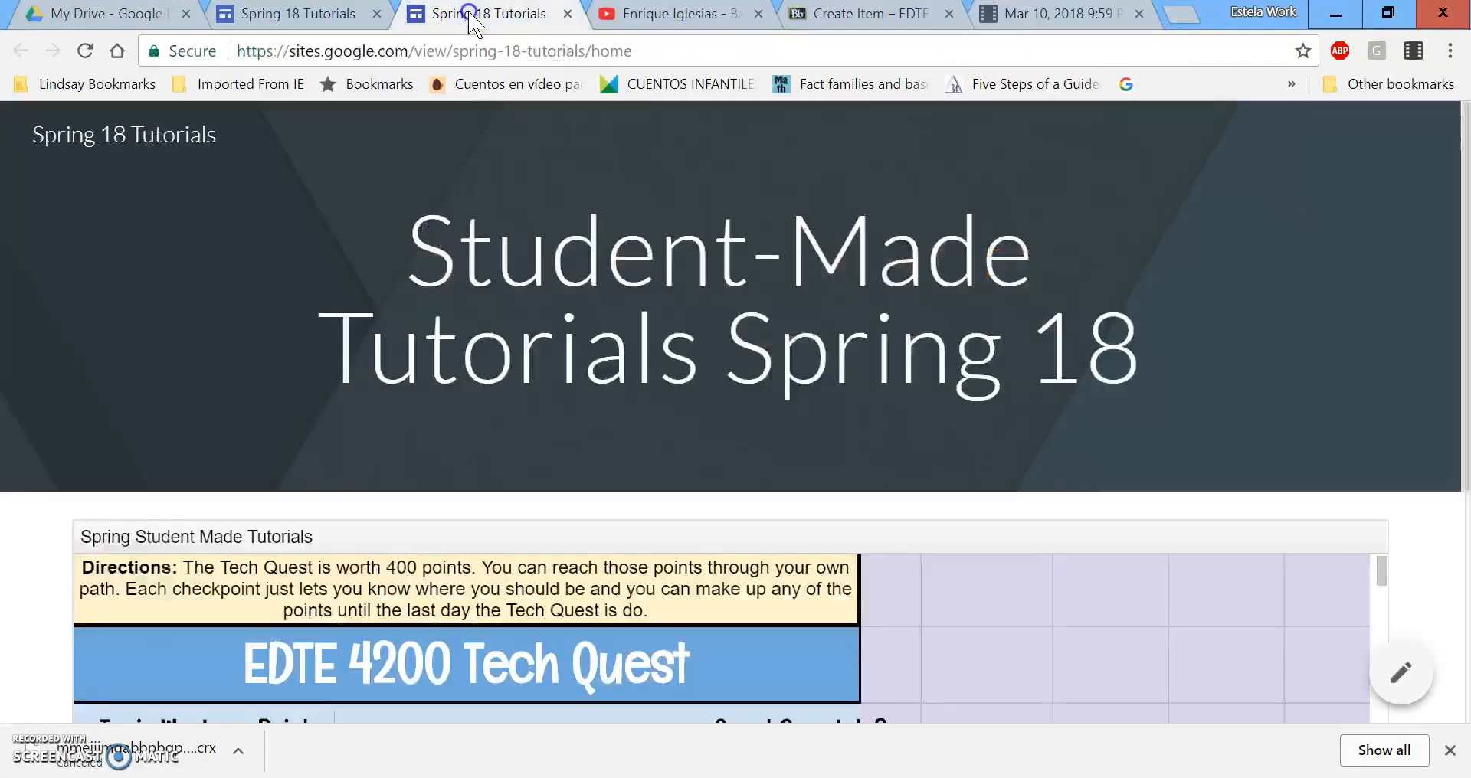
{"action": "left_click", "coordinate": [315, 30]}
{"action": "left_click", "coordinate": [456, 29]}
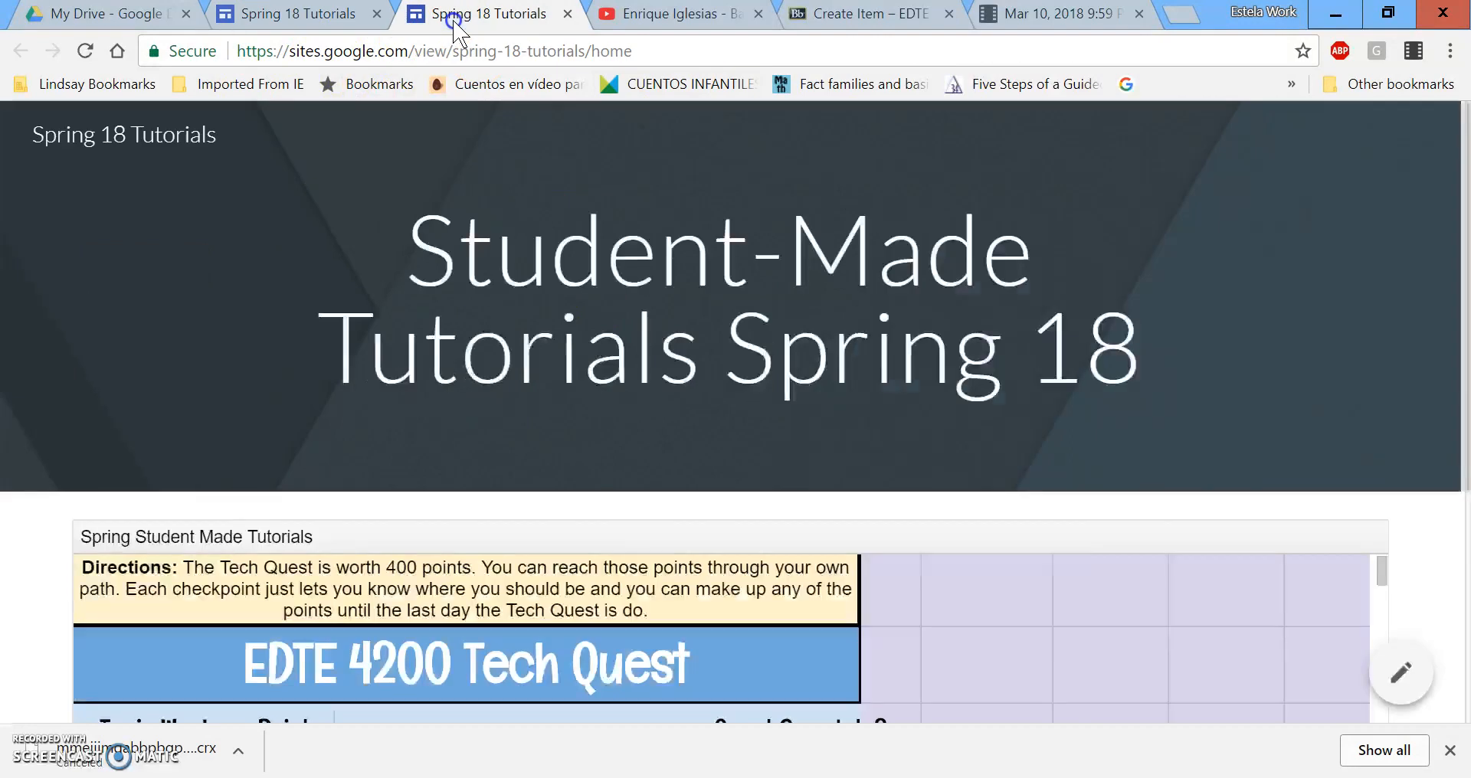
{"action": "scroll", "coordinate": [981, 437], "scroll_direction": "down", "scroll_amount": 1}
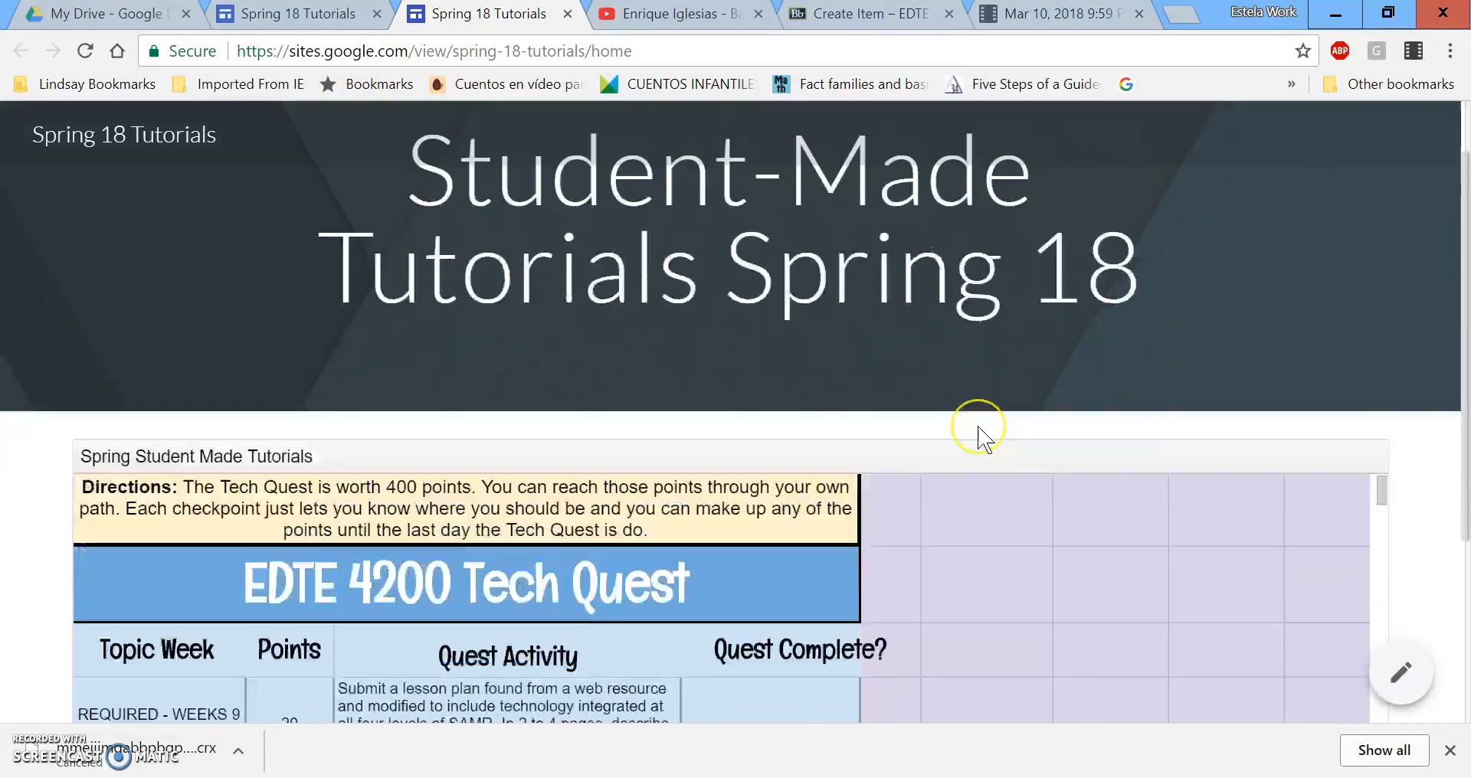
{"action": "scroll", "coordinate": [979, 436], "scroll_direction": "down", "scroll_amount": 2}
Open the embedded Tech Quest sheet and find the Week 8 screenshare tutorial task in row 43.
{"action": "left_click", "coordinate": [1337, 316]}
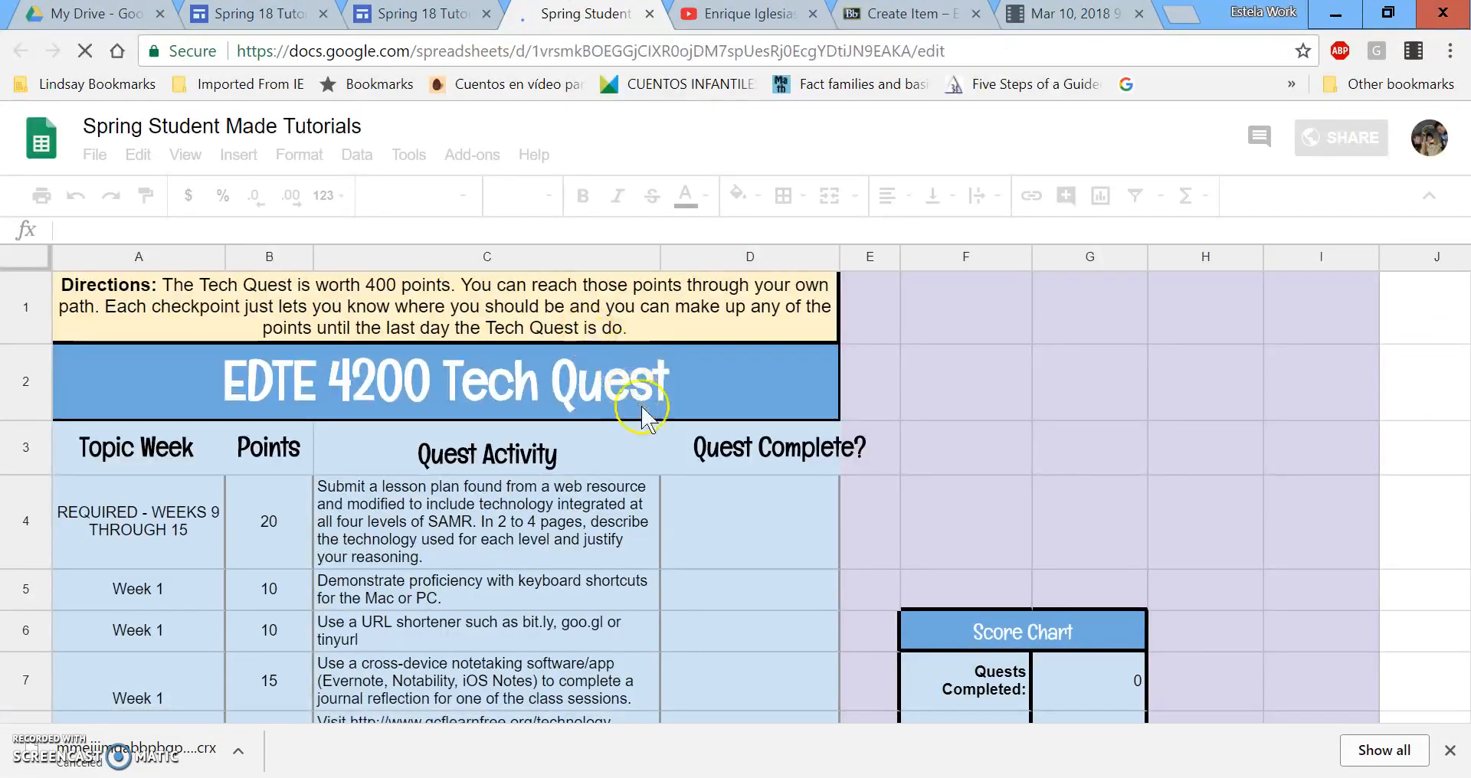
{"action": "scroll", "coordinate": [494, 580], "scroll_direction": "down", "scroll_amount": 3}
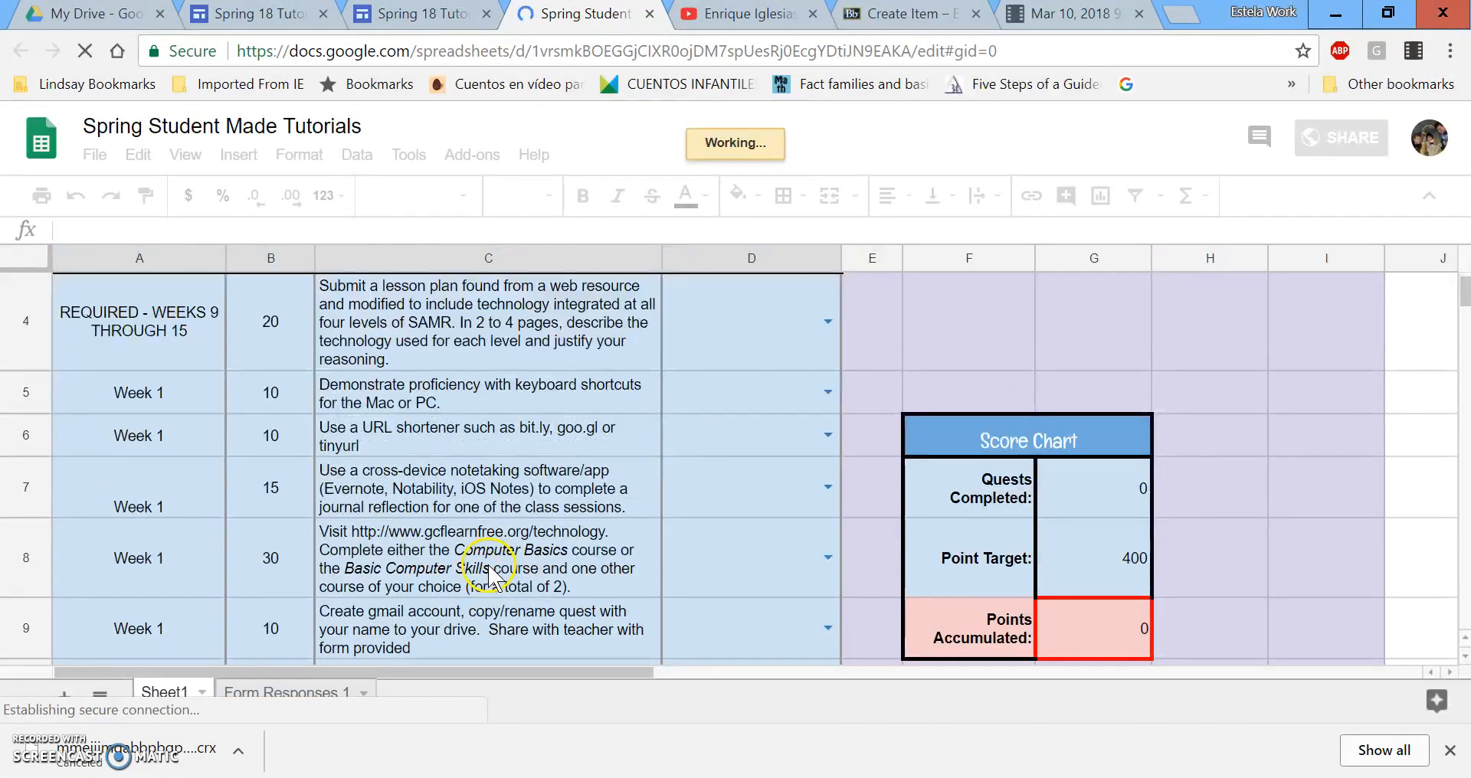
{"action": "scroll", "coordinate": [494, 580], "scroll_direction": "down", "scroll_amount": 10}
{"action": "scroll", "coordinate": [282, 633], "scroll_direction": "down", "scroll_amount": 20}
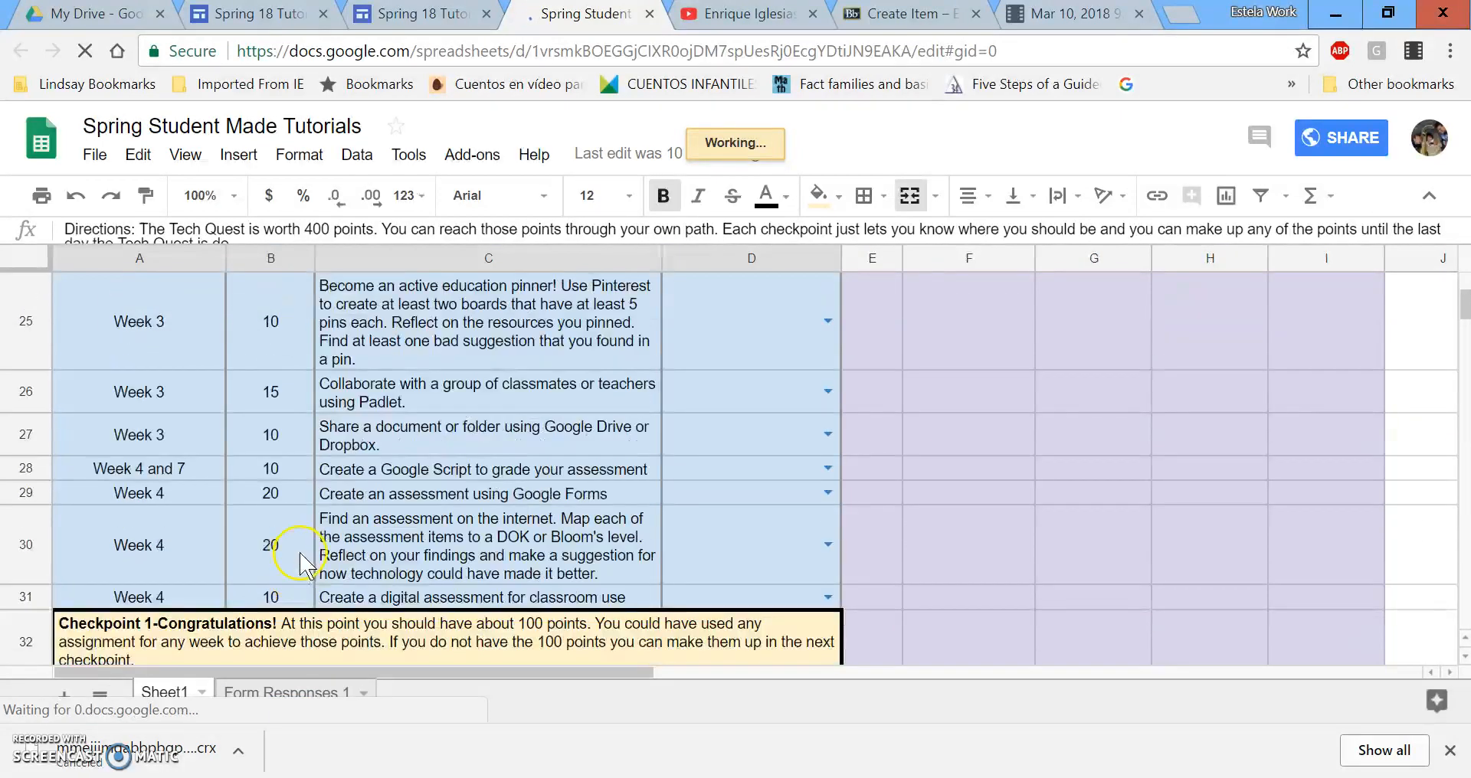
{"action": "scroll", "coordinate": [307, 567], "scroll_direction": "down", "scroll_amount": 2}
{"action": "scroll", "coordinate": [307, 563], "scroll_direction": "up", "scroll_amount": 8}
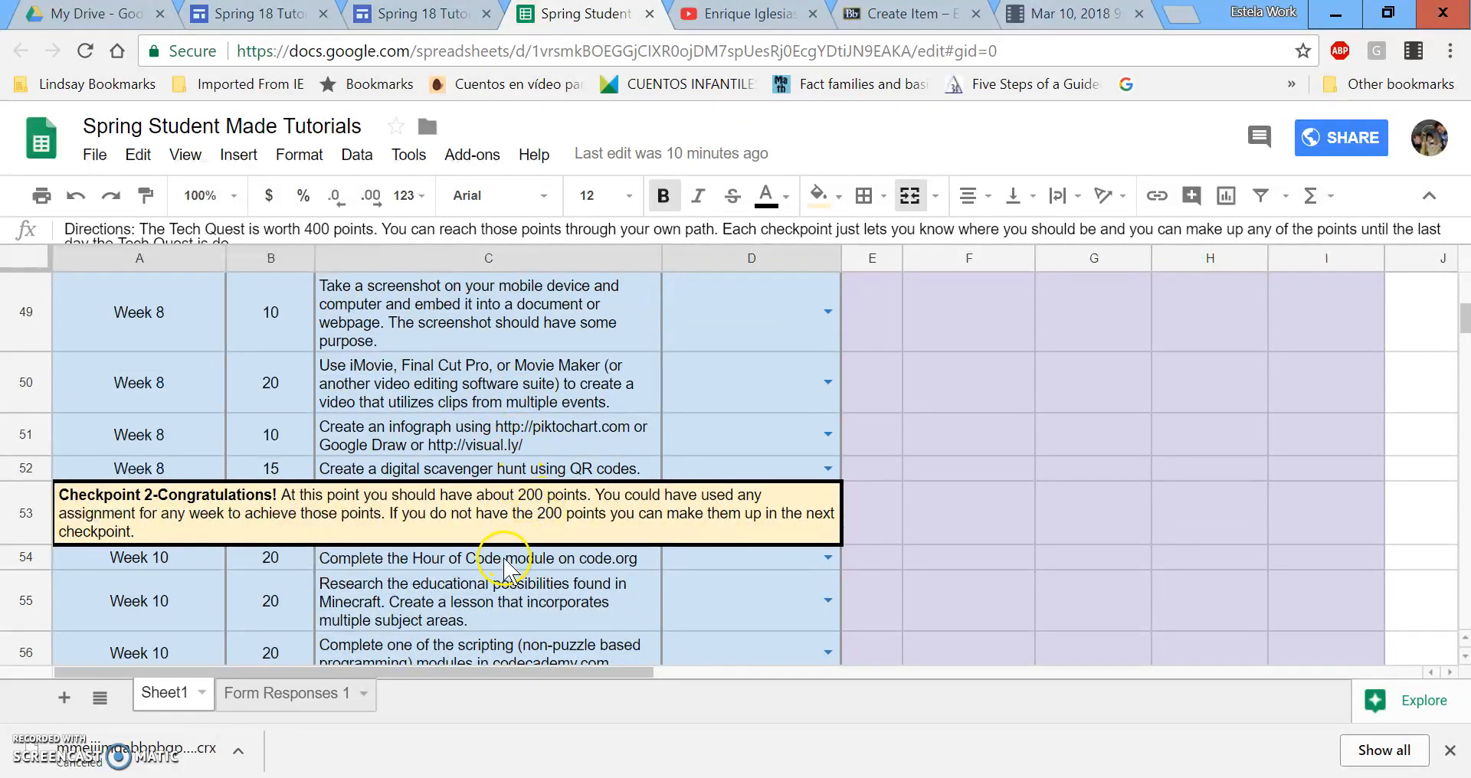
{"action": "left_click", "coordinate": [456, 469]}
{"action": "left_click", "coordinate": [473, 430]}
{"action": "scroll", "coordinate": [469, 426], "scroll_direction": "up", "scroll_amount": 2}
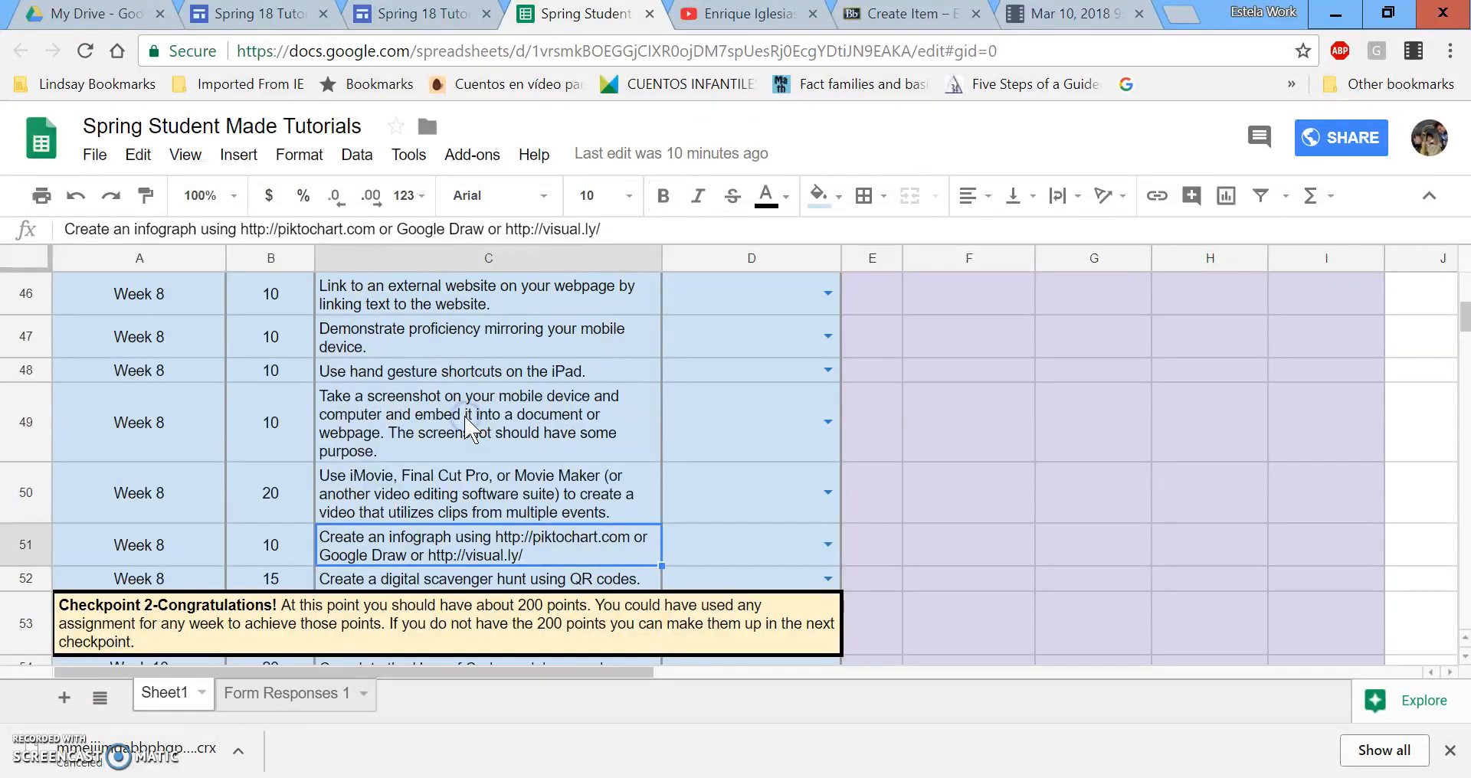
{"action": "left_click", "coordinate": [473, 430]}
{"action": "left_click", "coordinate": [468, 334]}
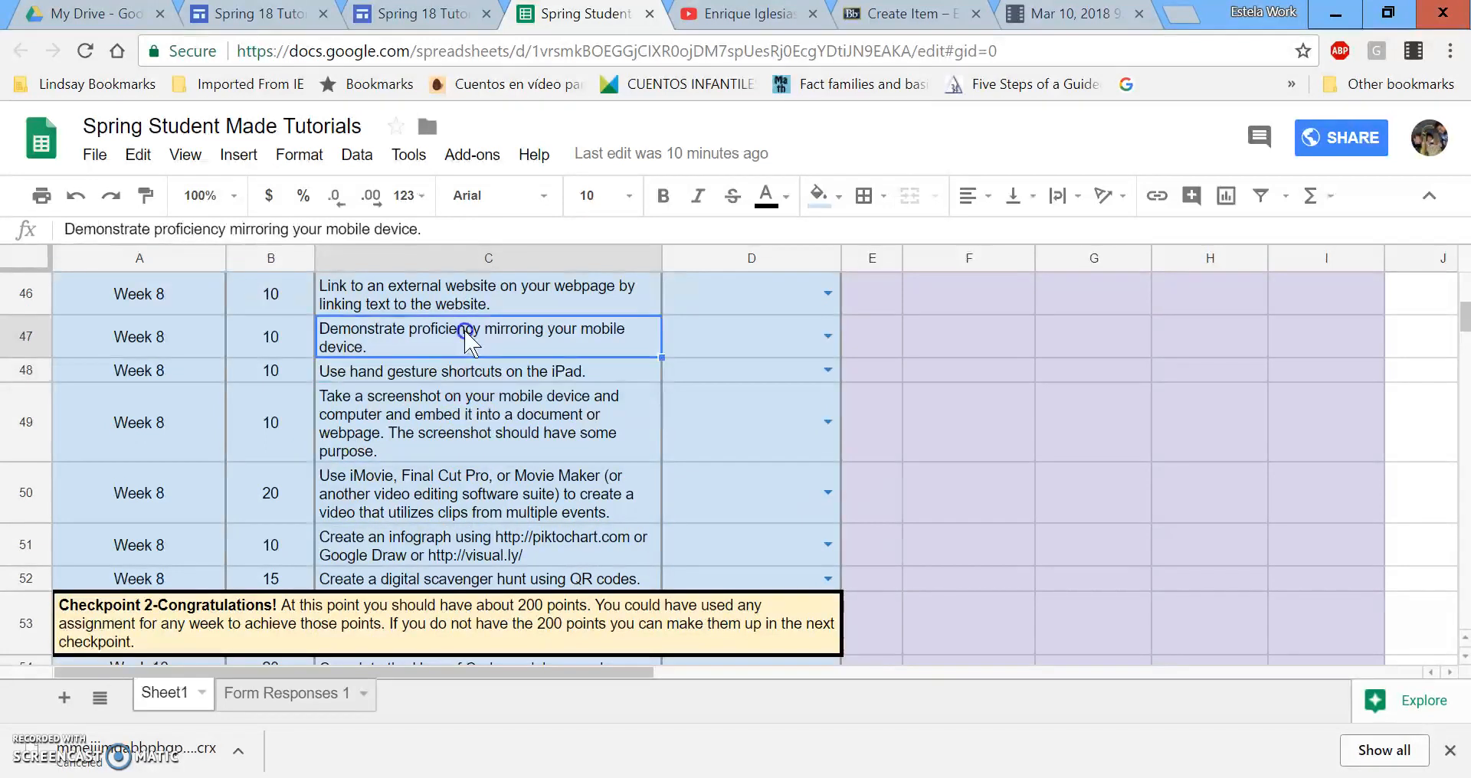
{"action": "scroll", "coordinate": [467, 398], "scroll_direction": "up", "scroll_amount": 3}
{"action": "left_click", "coordinate": [465, 404]}
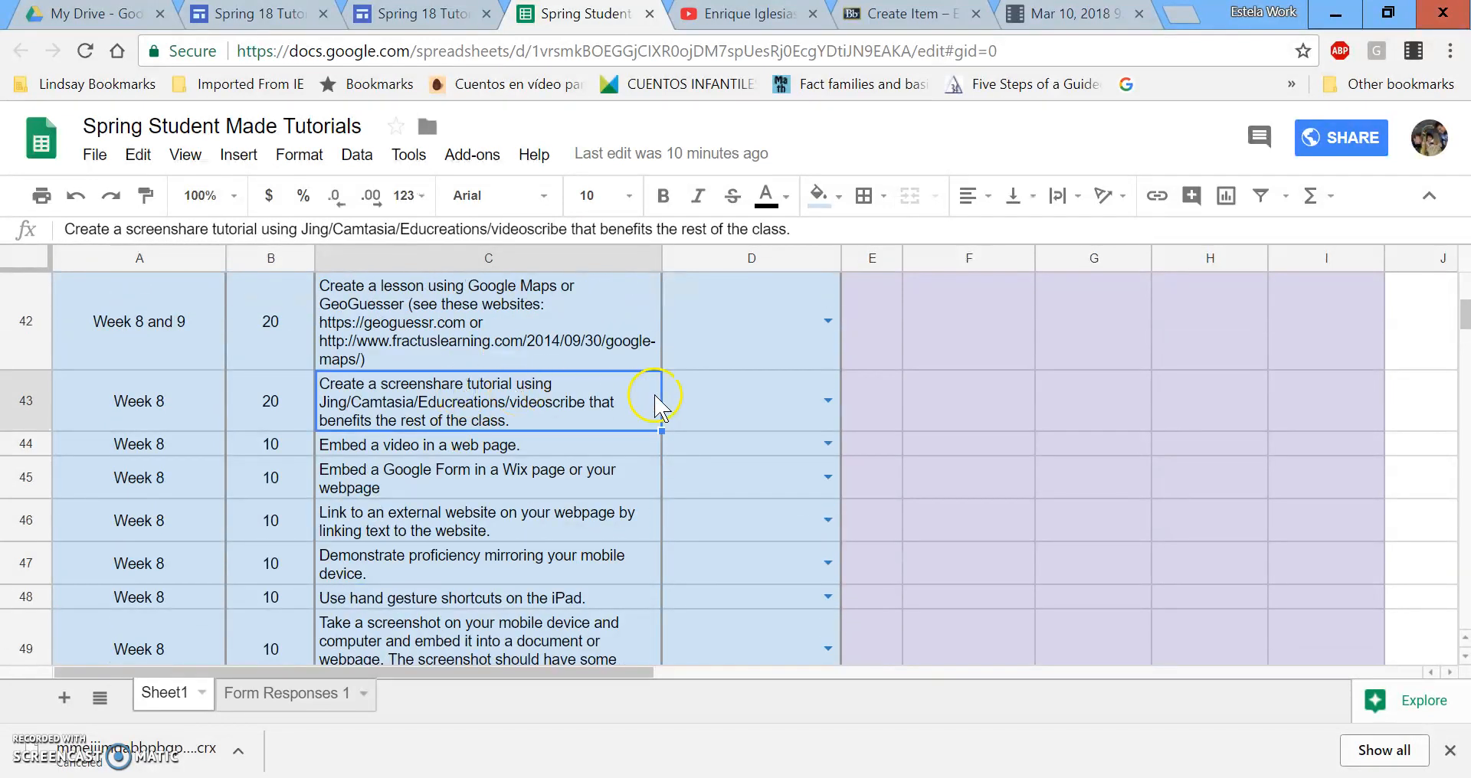
Insert a new empty column B before the points column.
{"action": "right_click", "coordinate": [365, 310]}
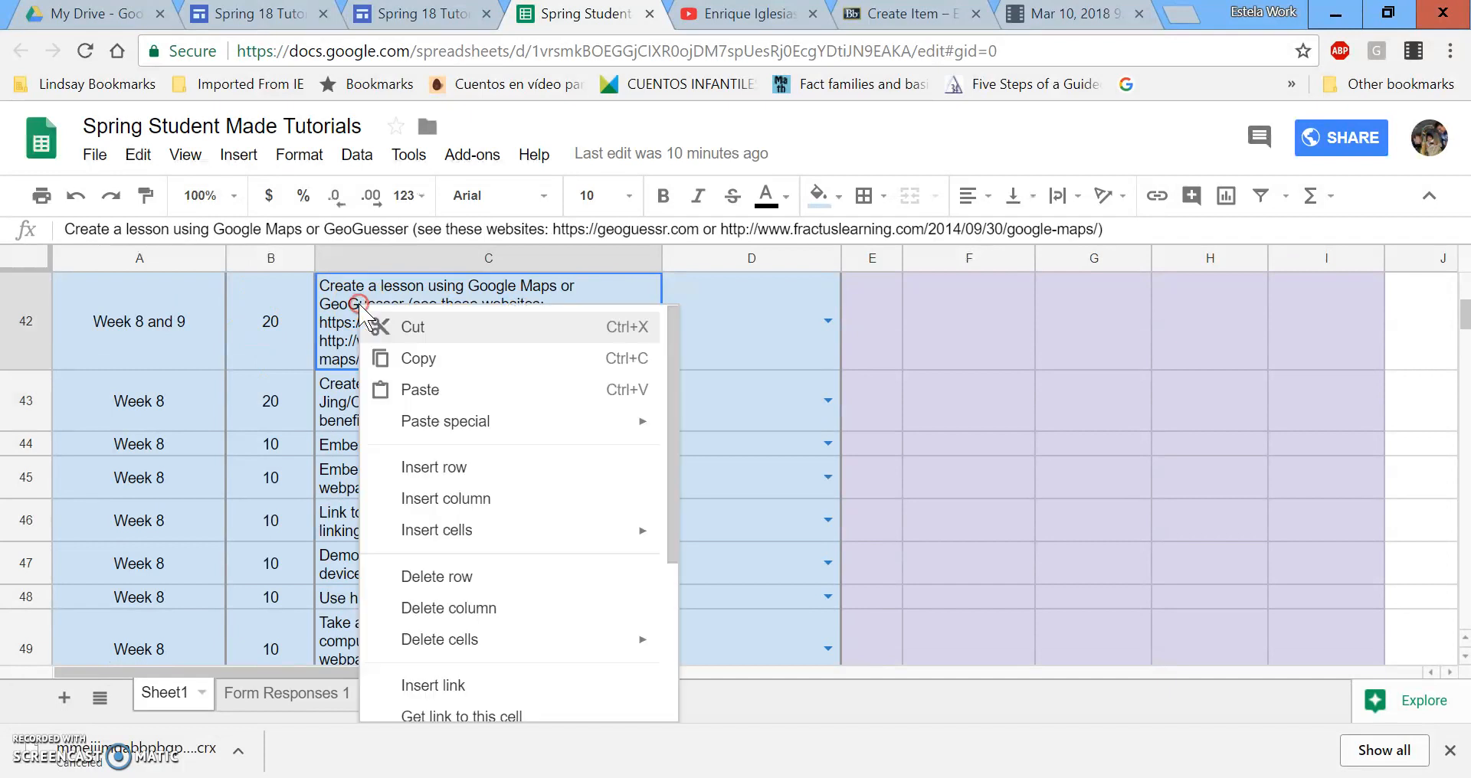
{"action": "left_click", "coordinate": [273, 318]}
{"action": "right_click", "coordinate": [274, 317]}
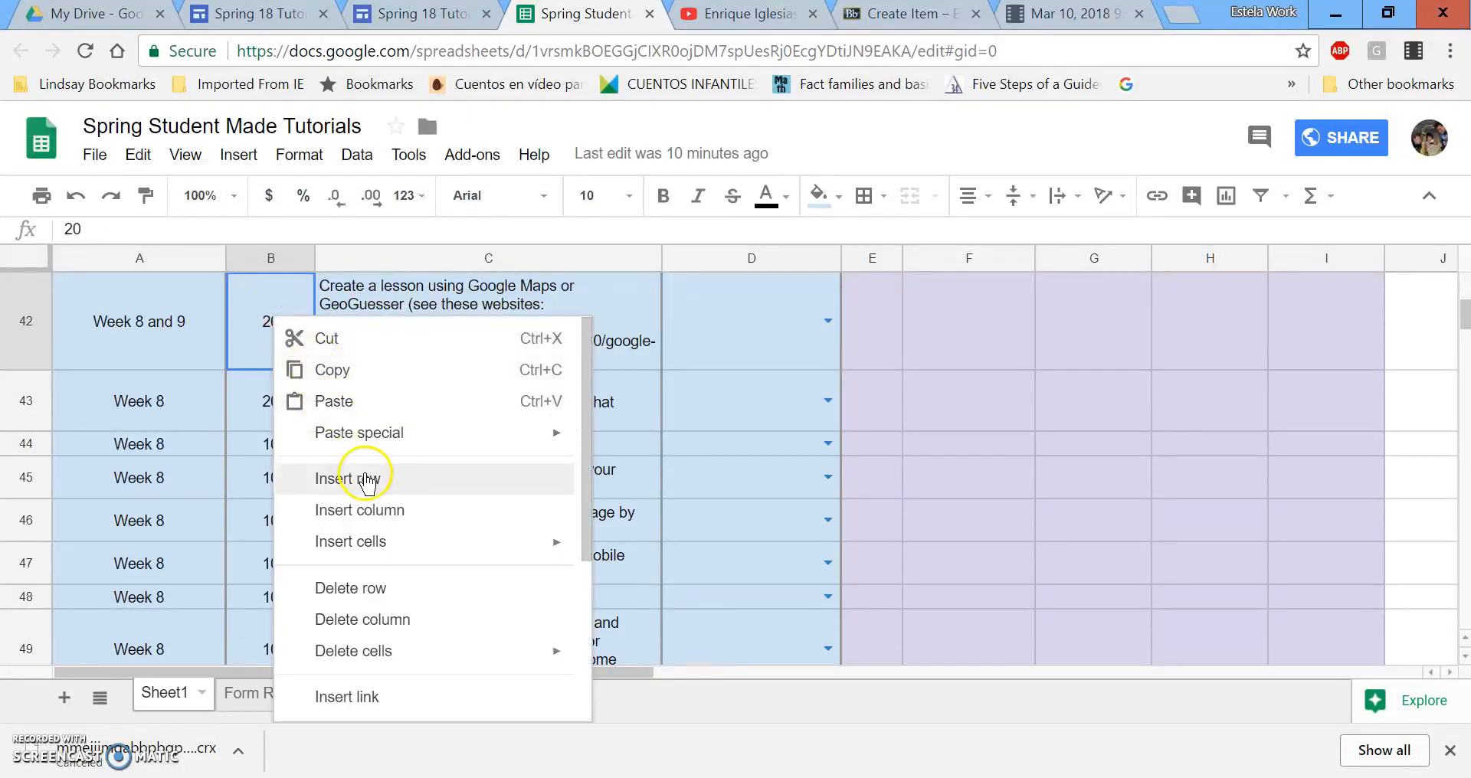
{"action": "left_click", "coordinate": [394, 511]}
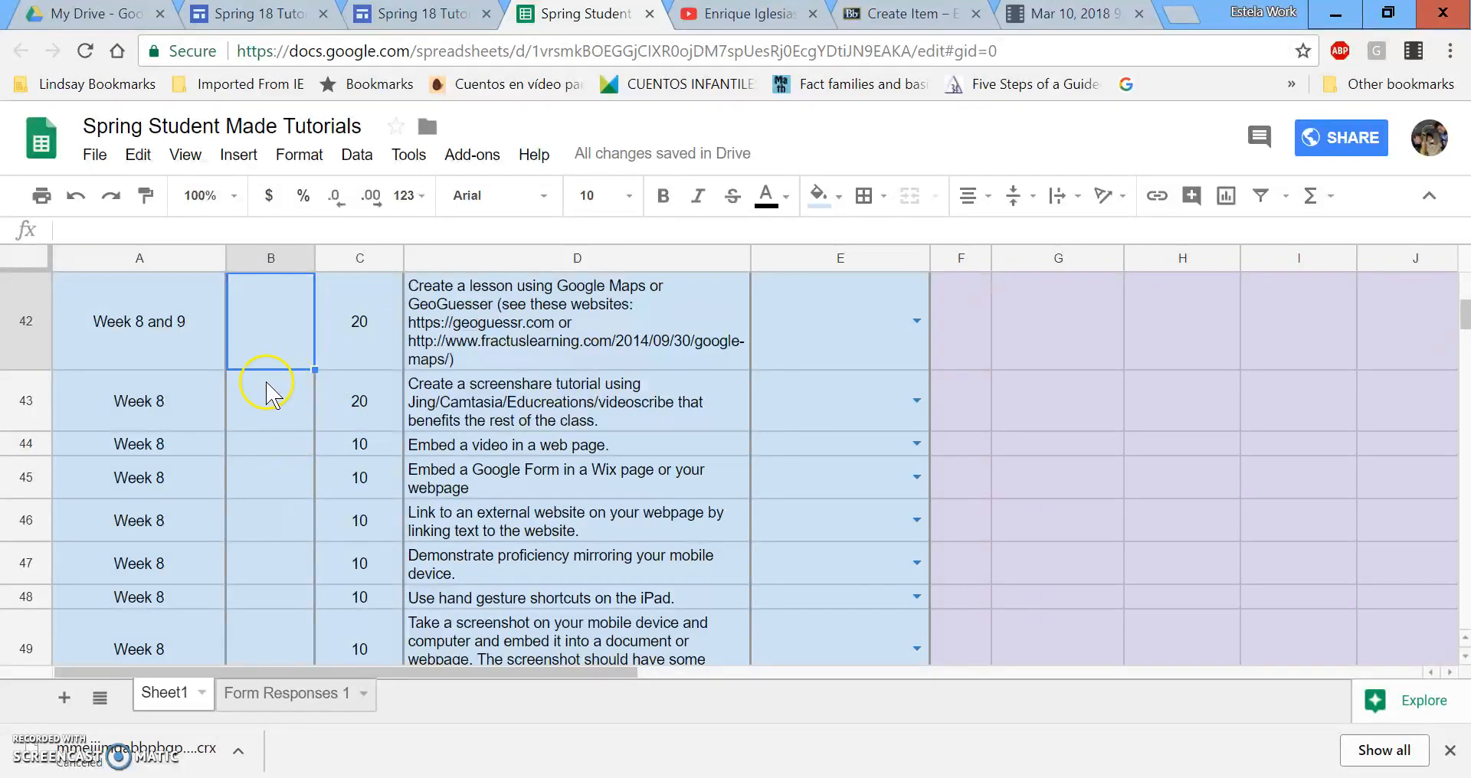
Enter the student's name in B43, widen column B, and set E43 to Yes.
{"action": "left_click", "coordinate": [296, 401]}
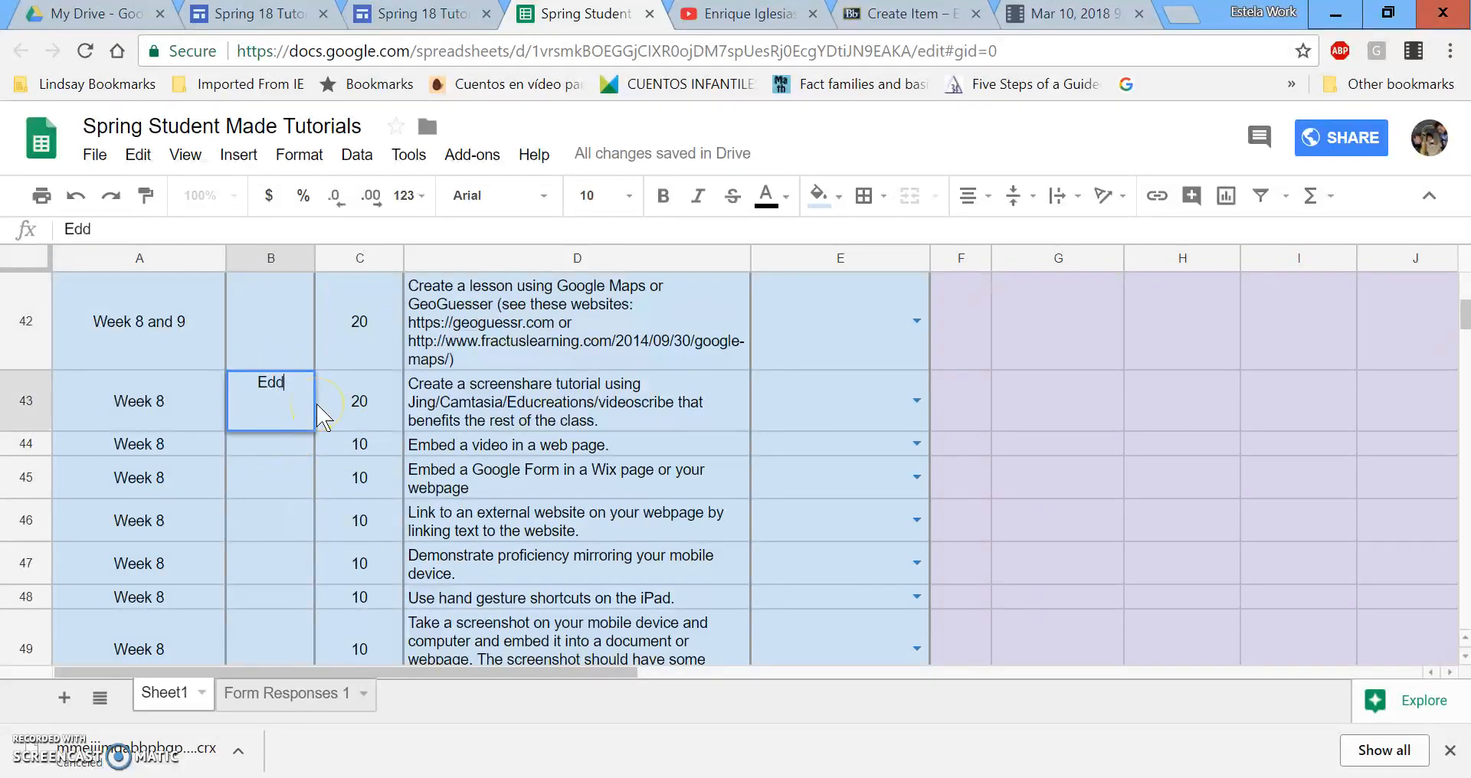
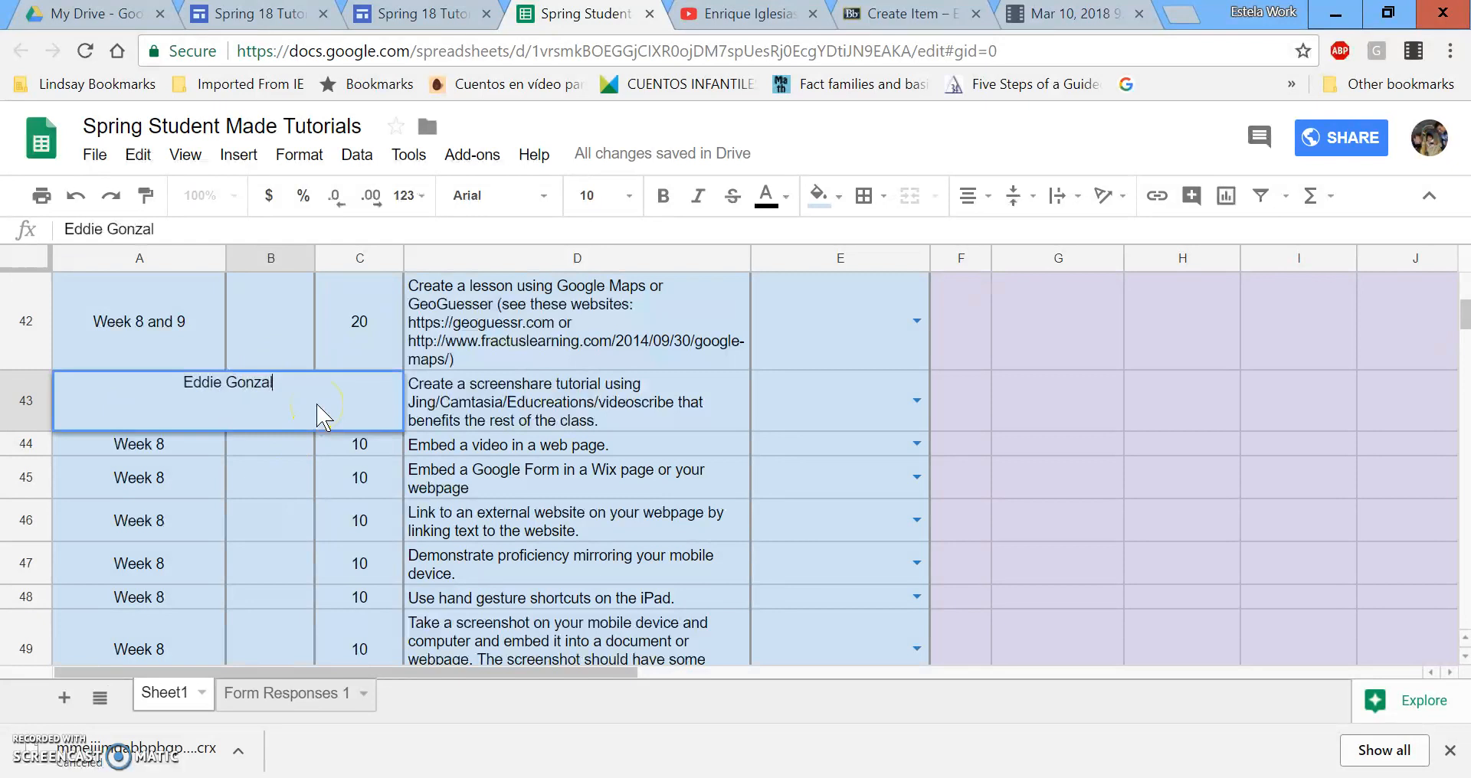
{"action": "left_click_drag", "start_coordinate": [314, 256], "coordinate": [336, 318]}
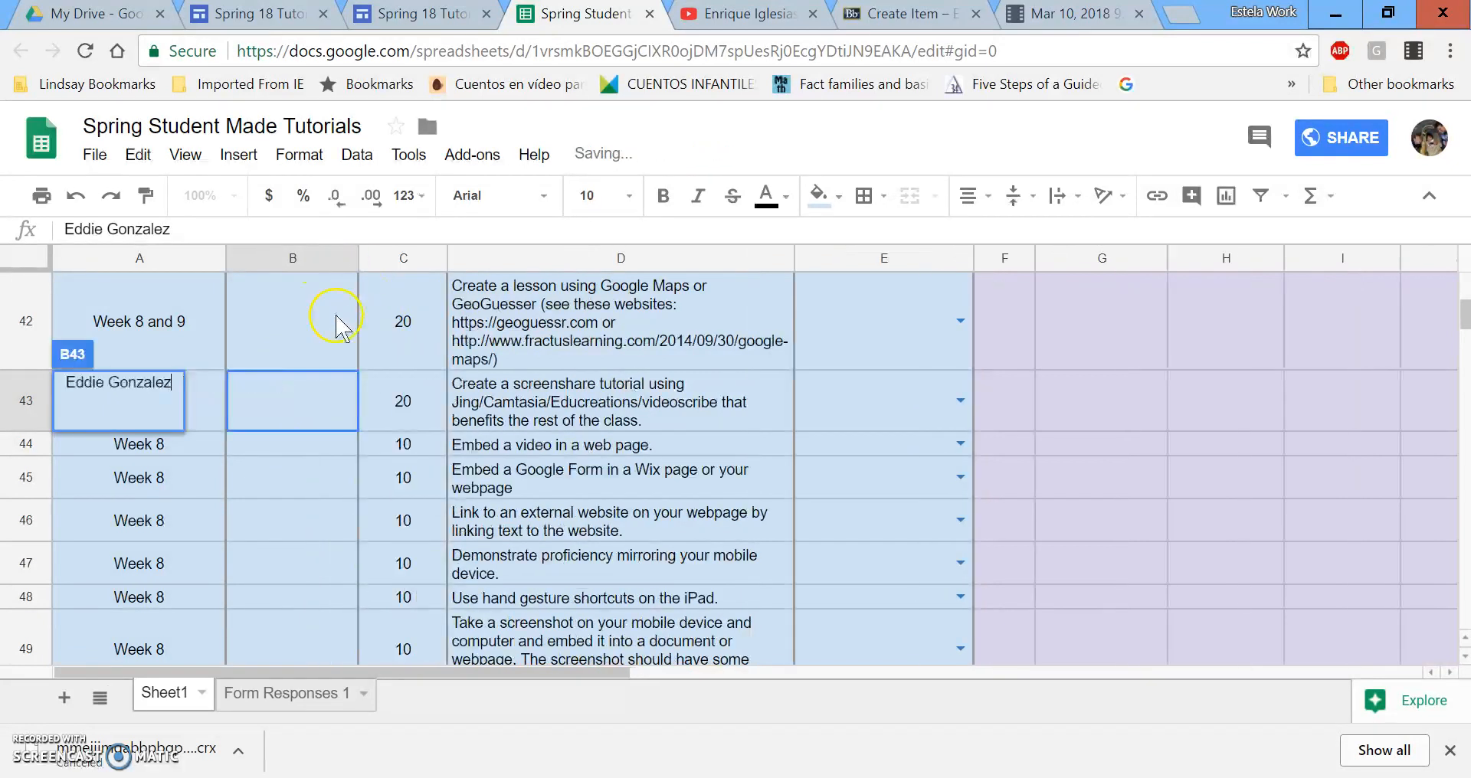
{"action": "left_click", "coordinate": [248, 401]}
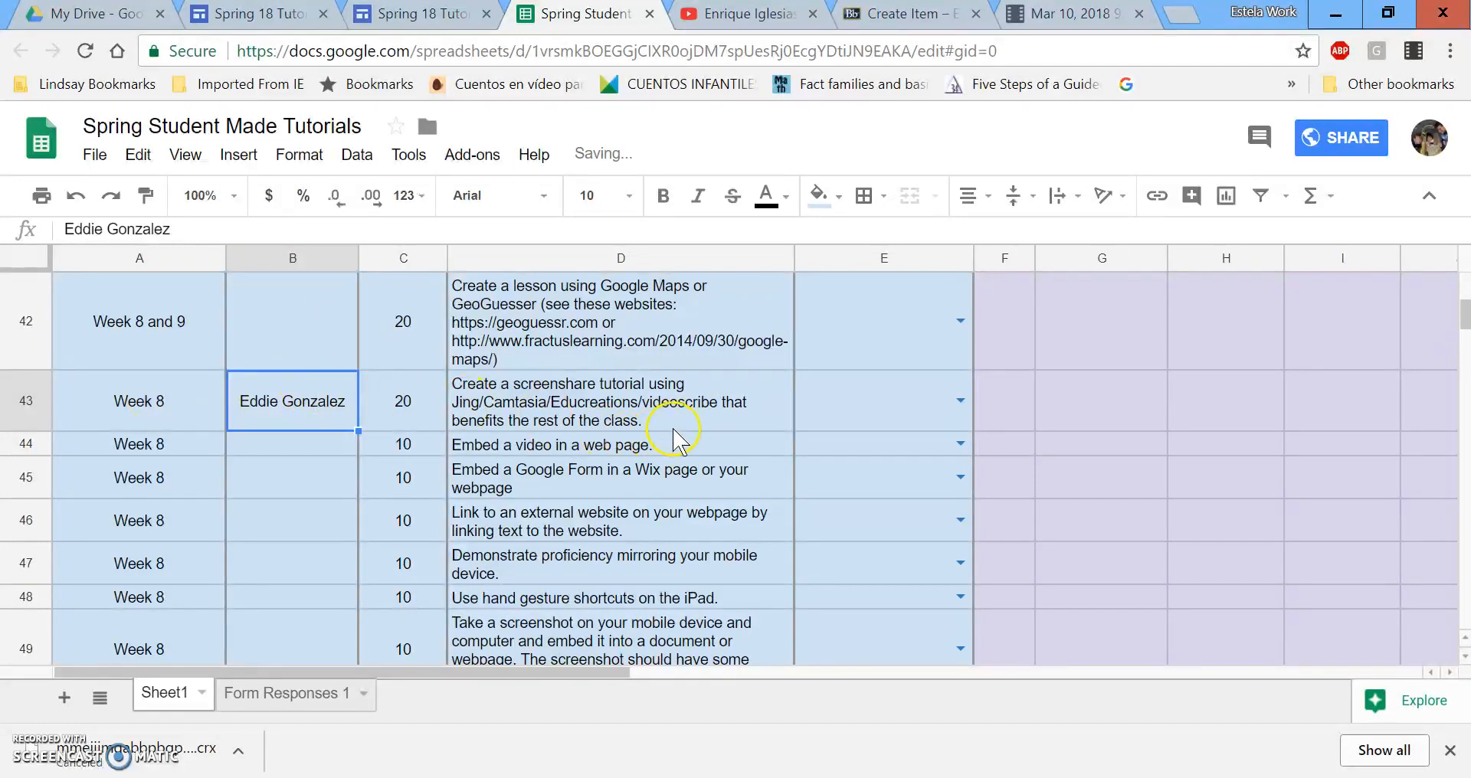
{"action": "left_click", "coordinate": [960, 399]}
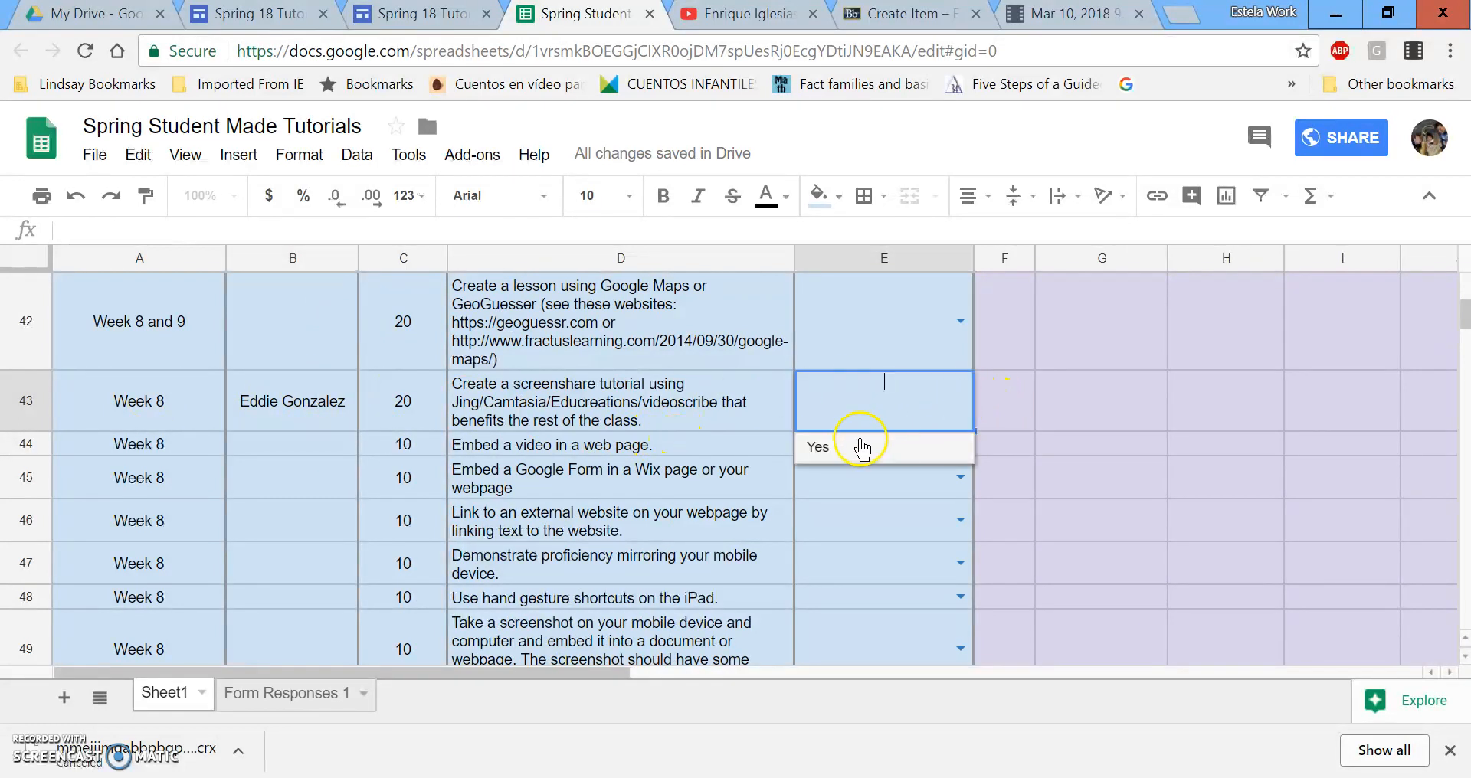
{"action": "left_click", "coordinate": [858, 448]}
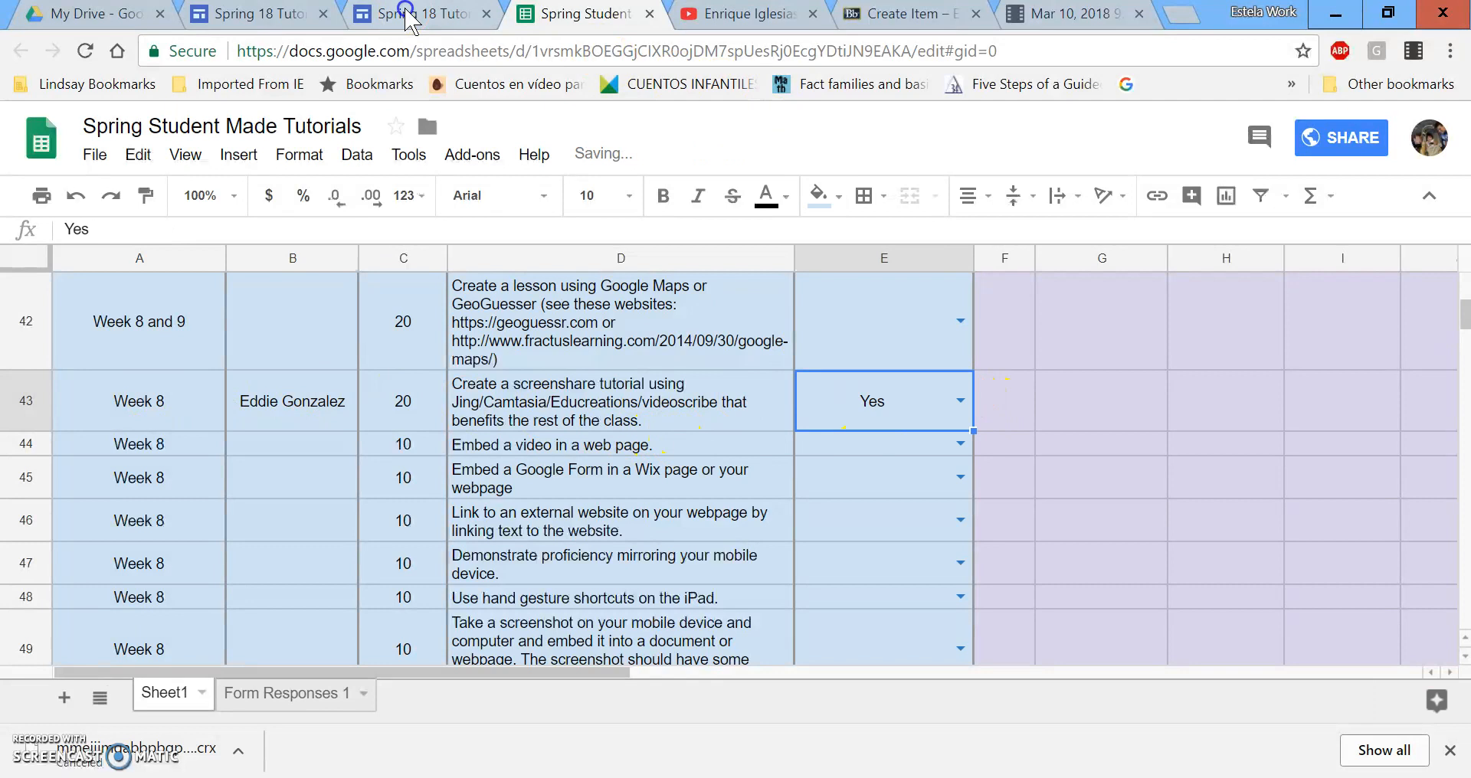
{"action": "left_click", "coordinate": [406, 14]}
{"action": "left_click", "coordinate": [285, 14]}
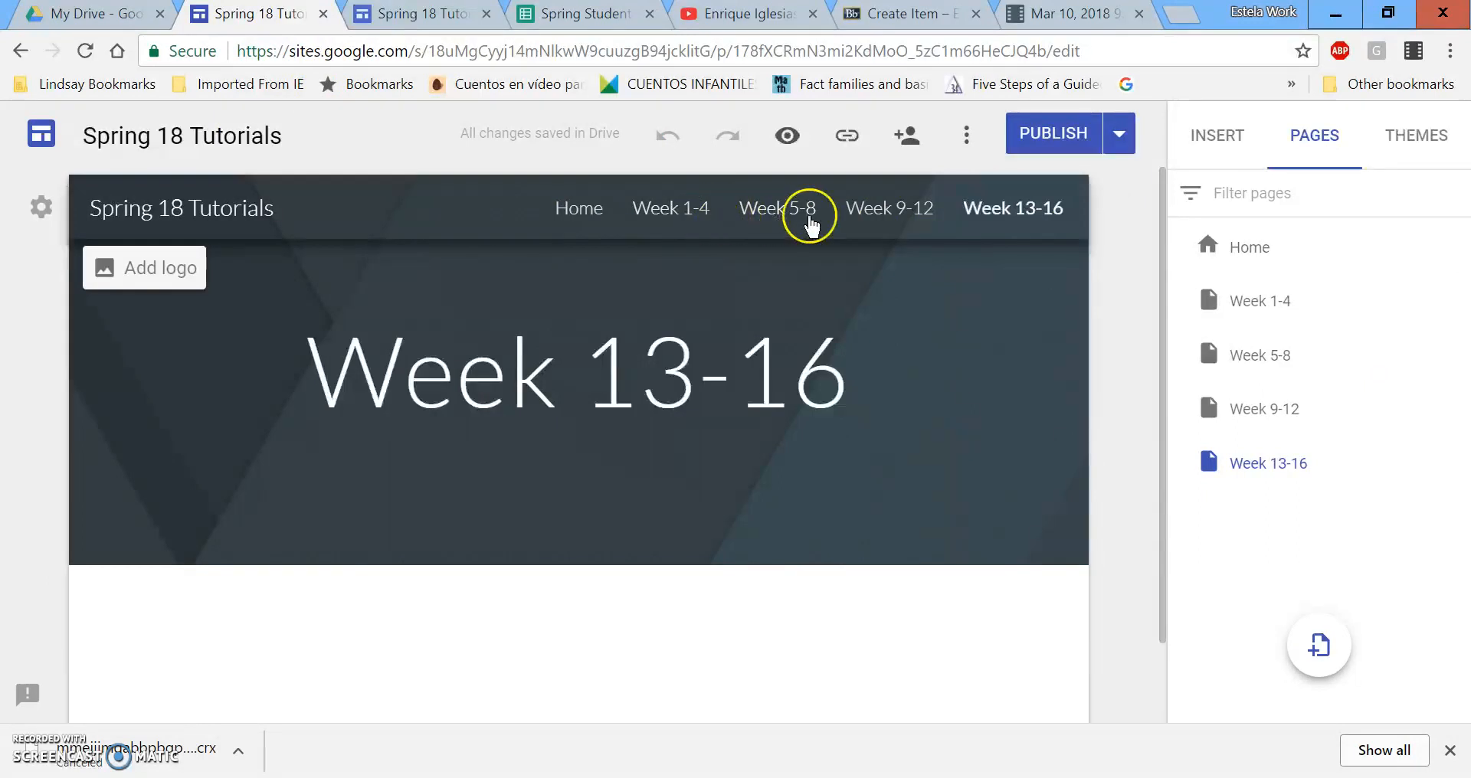
Embed the recording's Google Drive link in an empty section of the Week 5-8 page.
{"action": "left_click", "coordinate": [782, 216]}
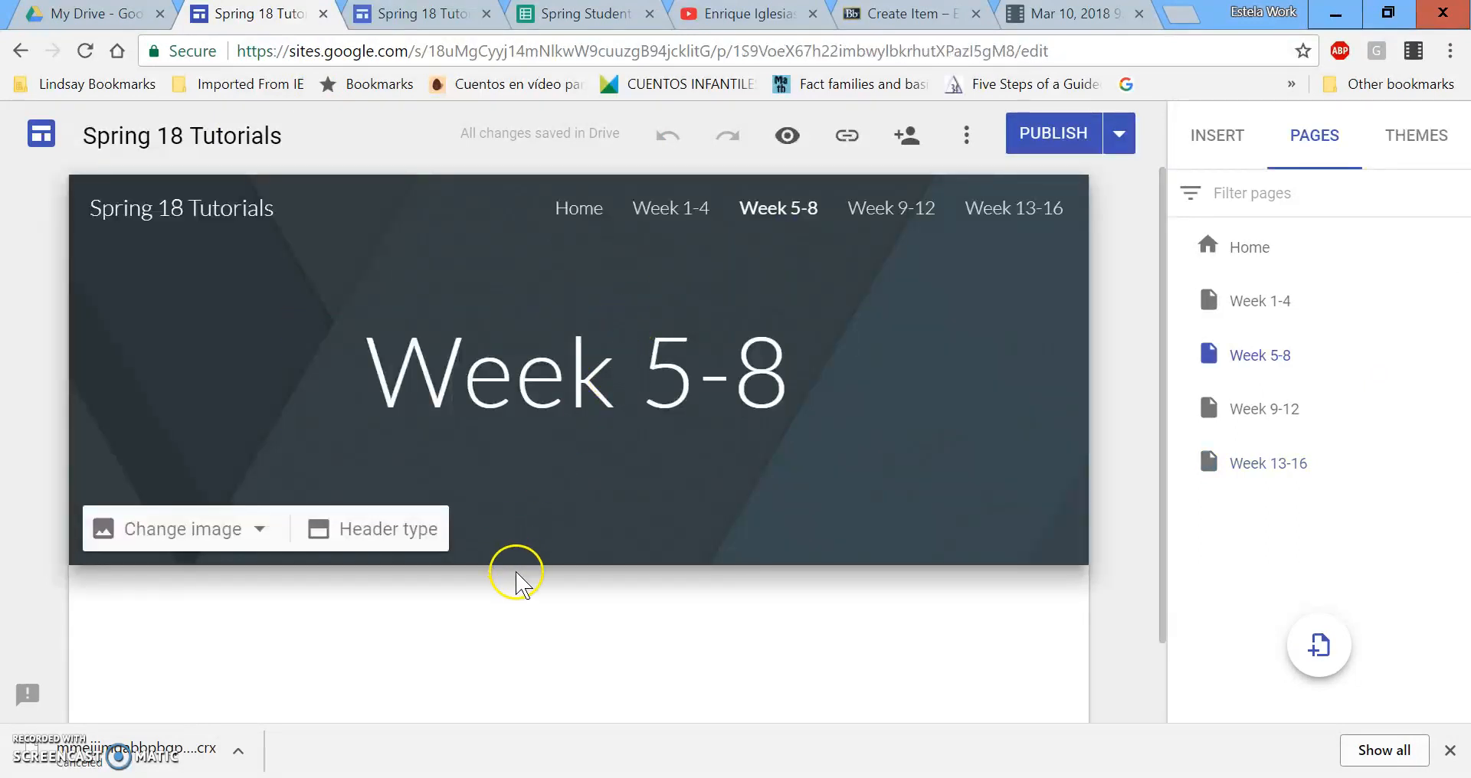
{"action": "scroll", "coordinate": [459, 582], "scroll_direction": "down", "scroll_amount": 1}
{"action": "double_click", "coordinate": [348, 565]}
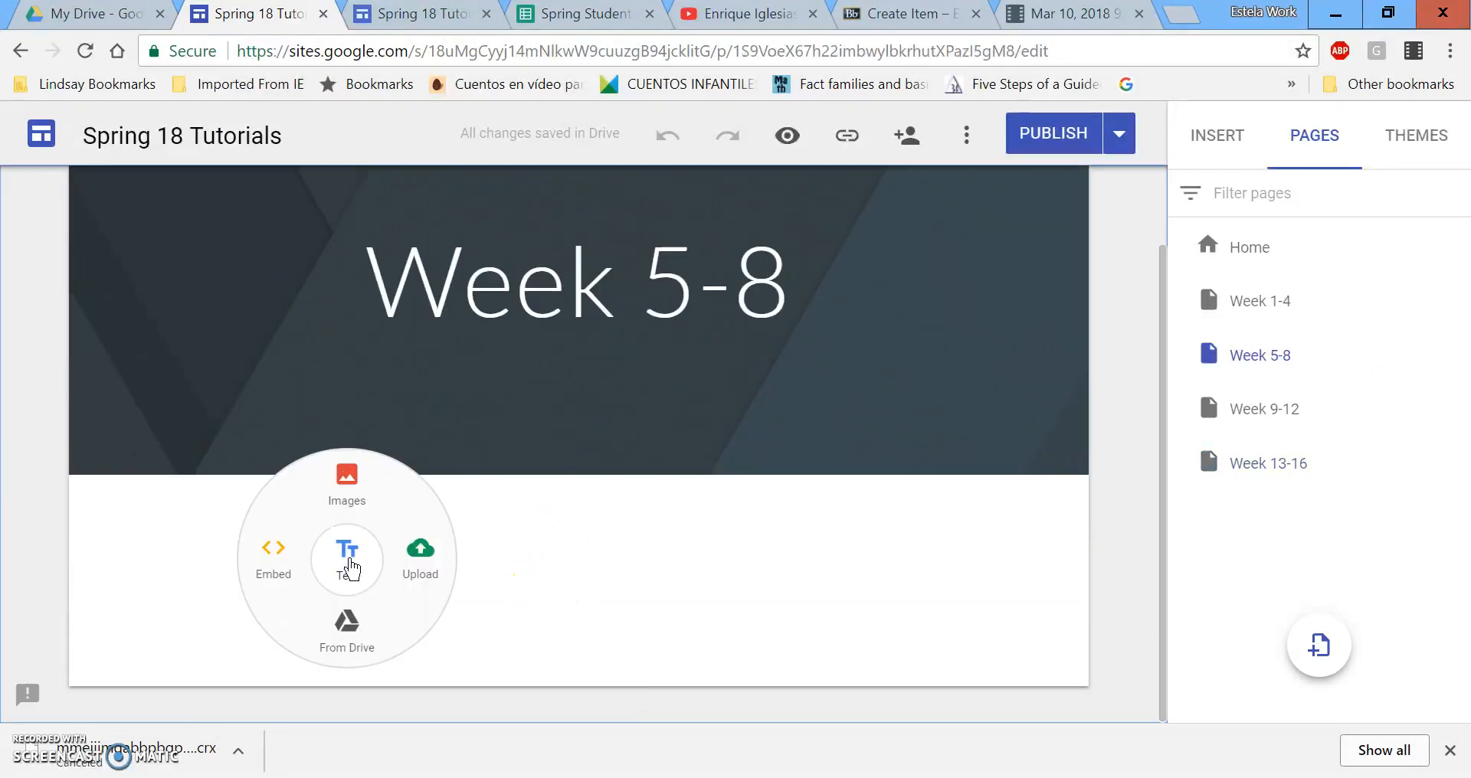
{"action": "left_click", "coordinate": [274, 557]}
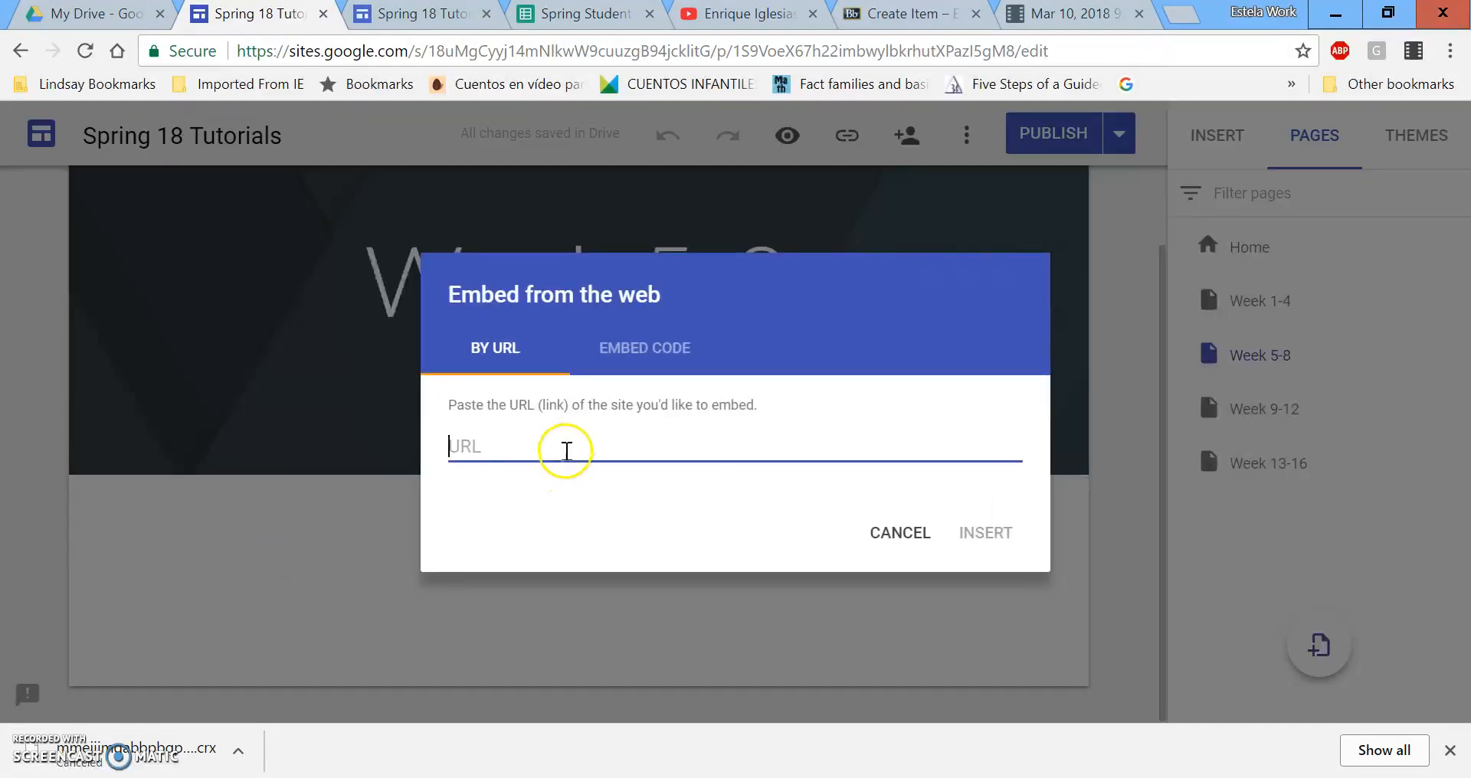
{"action": "right_click", "coordinate": [564, 452]}
{"action": "left_click", "coordinate": [639, 584]}
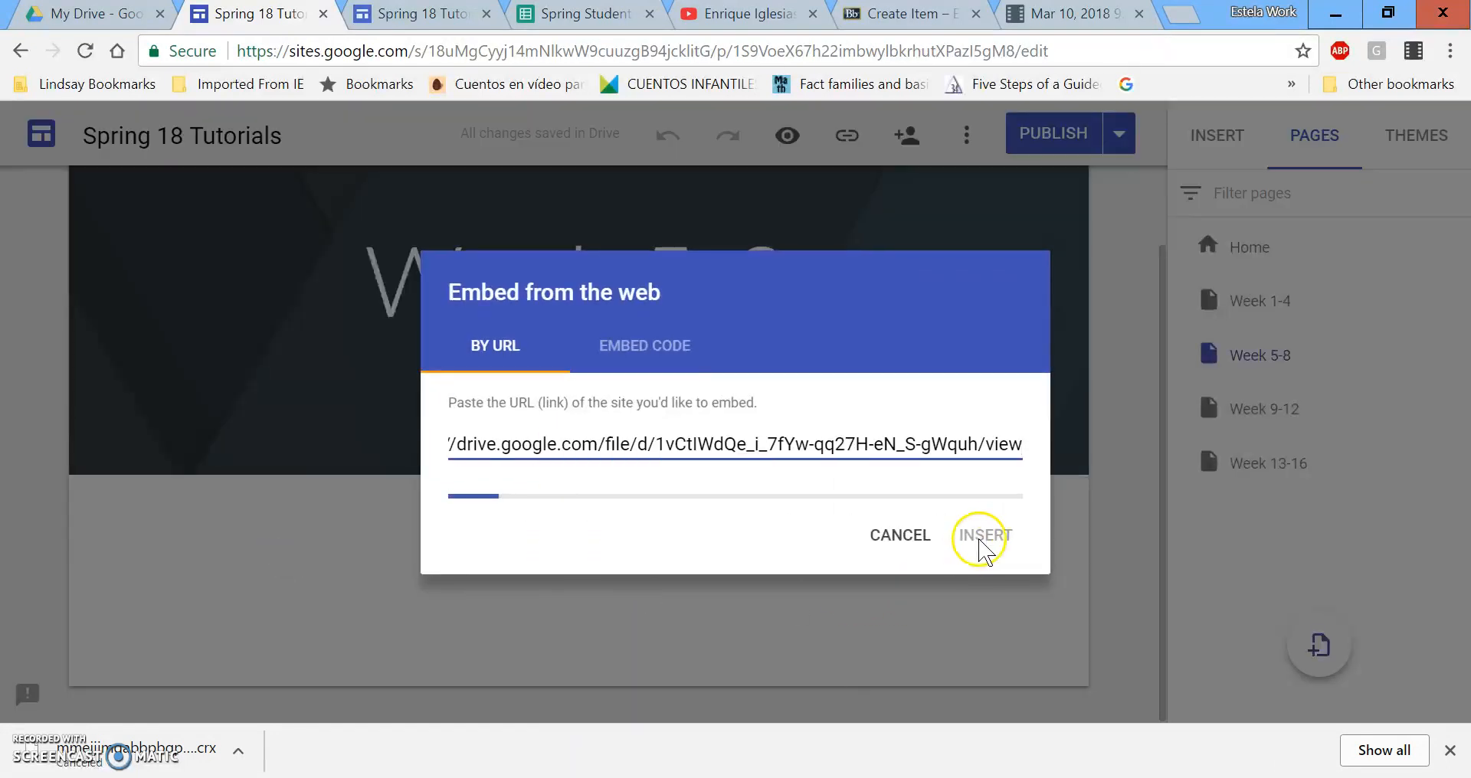
{"action": "left_click", "coordinate": [981, 633]}
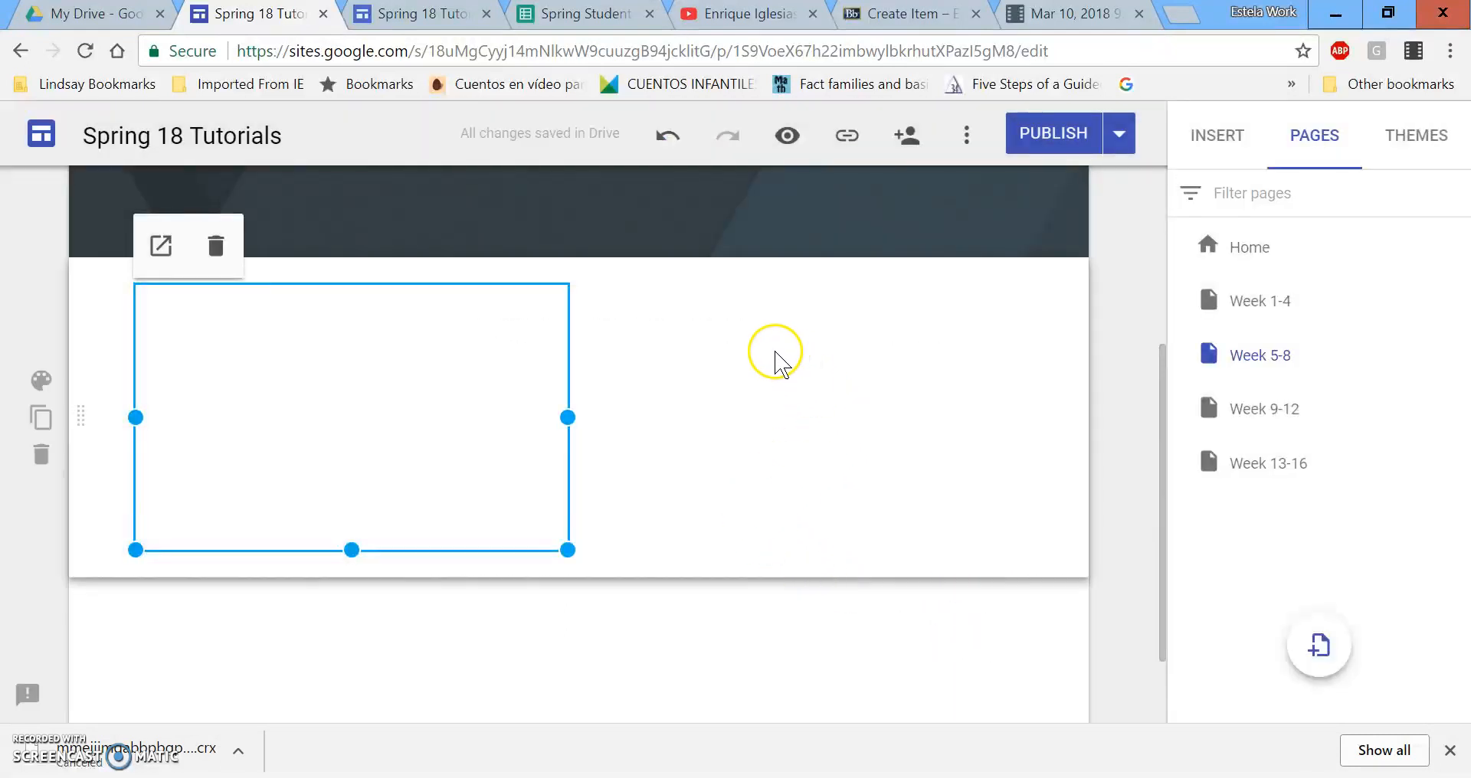
{"action": "double_click", "coordinate": [743, 334]}
Add 'Creating a Screencast with Screencastify' beside the embed, styled as a Heading.
{"action": "left_click", "coordinate": [753, 339]}
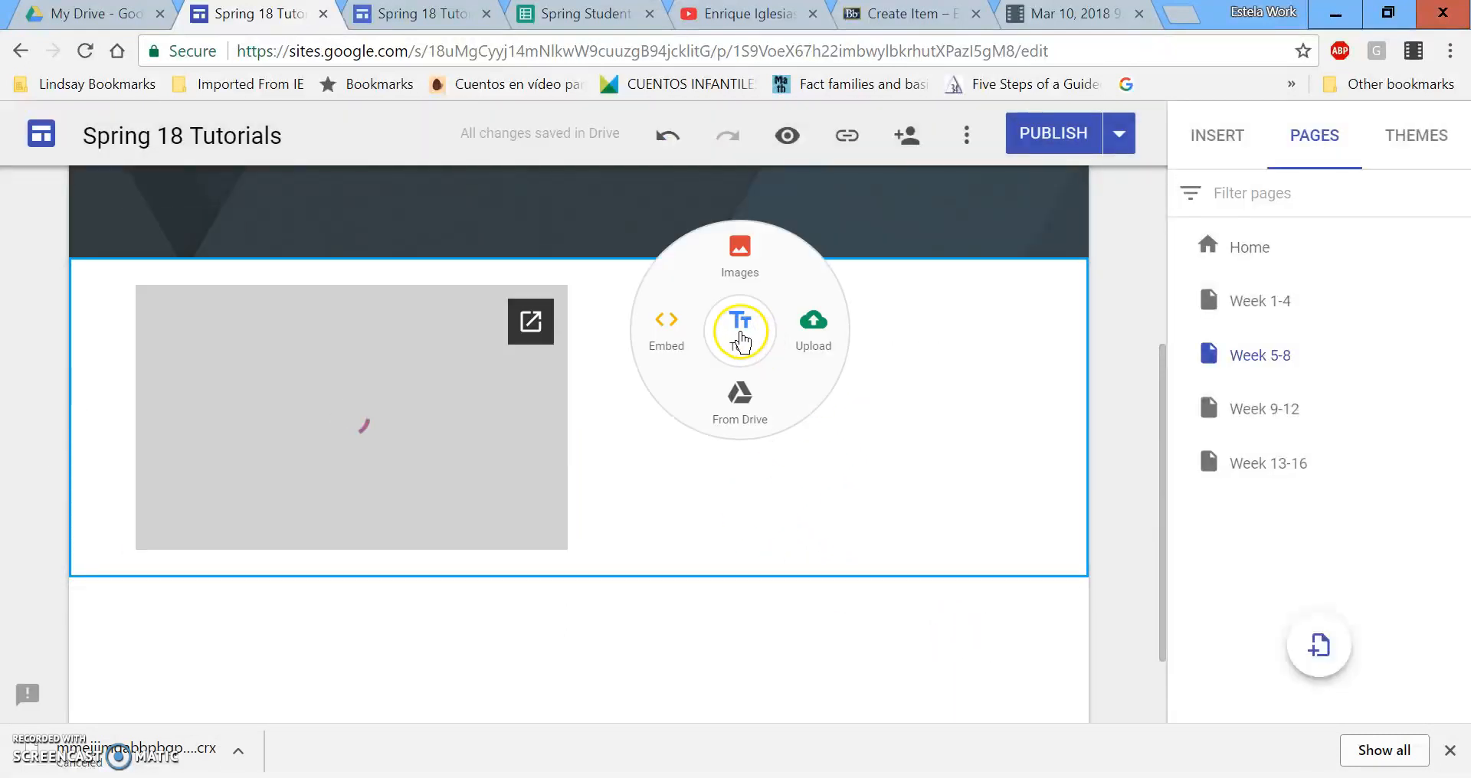
{"action": "type", "text": "Cr"}
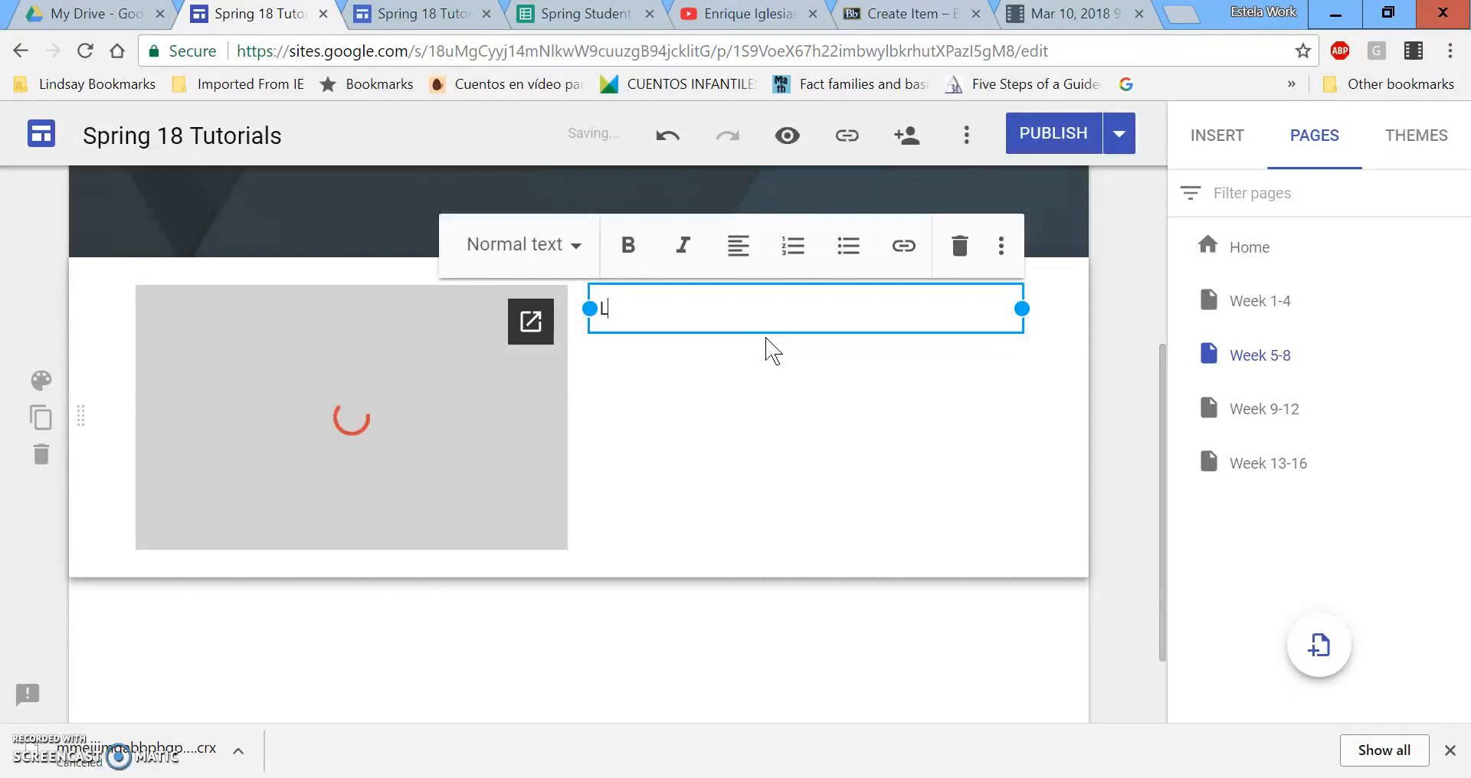
{"action": "type", "text": "reat"}
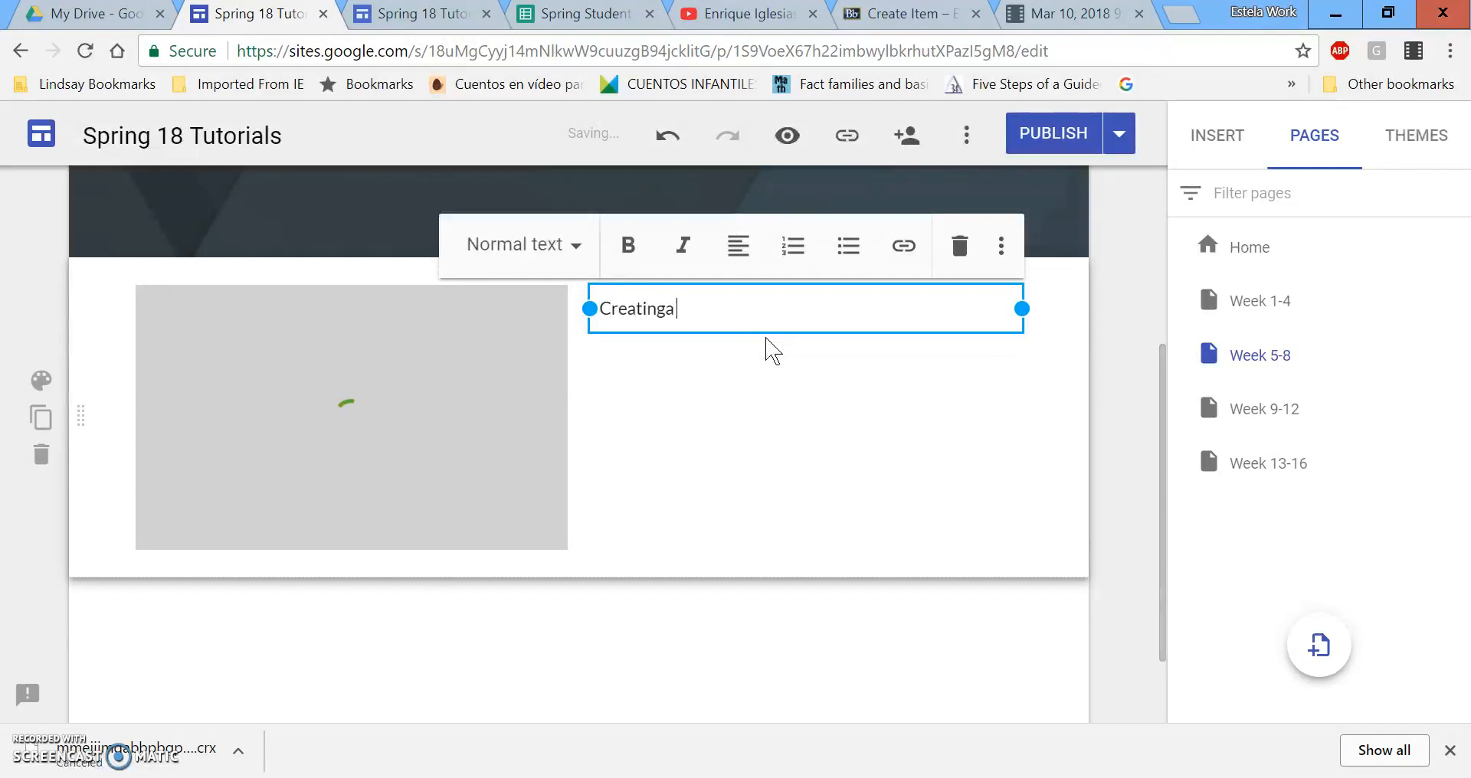
{"action": "type", "text": "ing"}
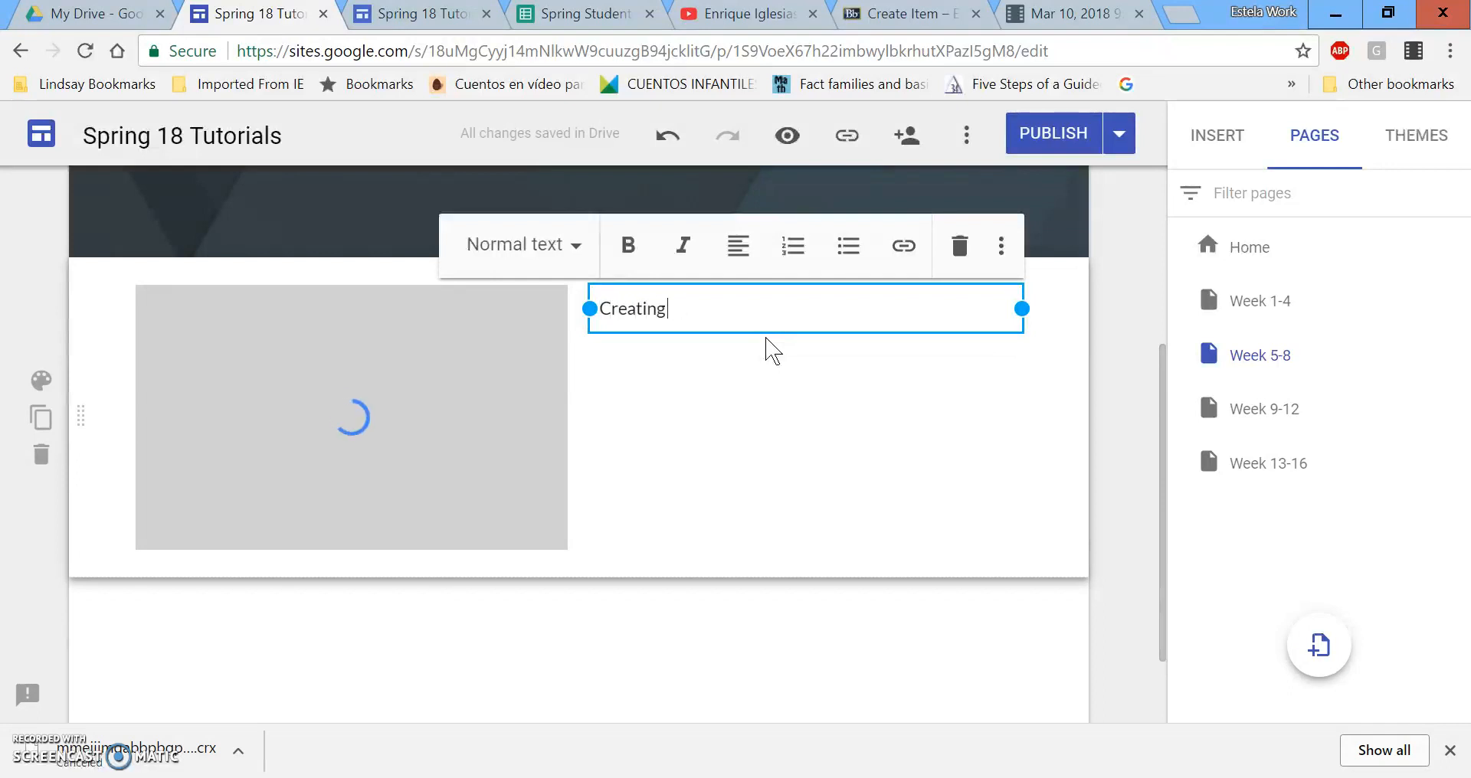
{"action": "type", "text": " a Screencast w"}
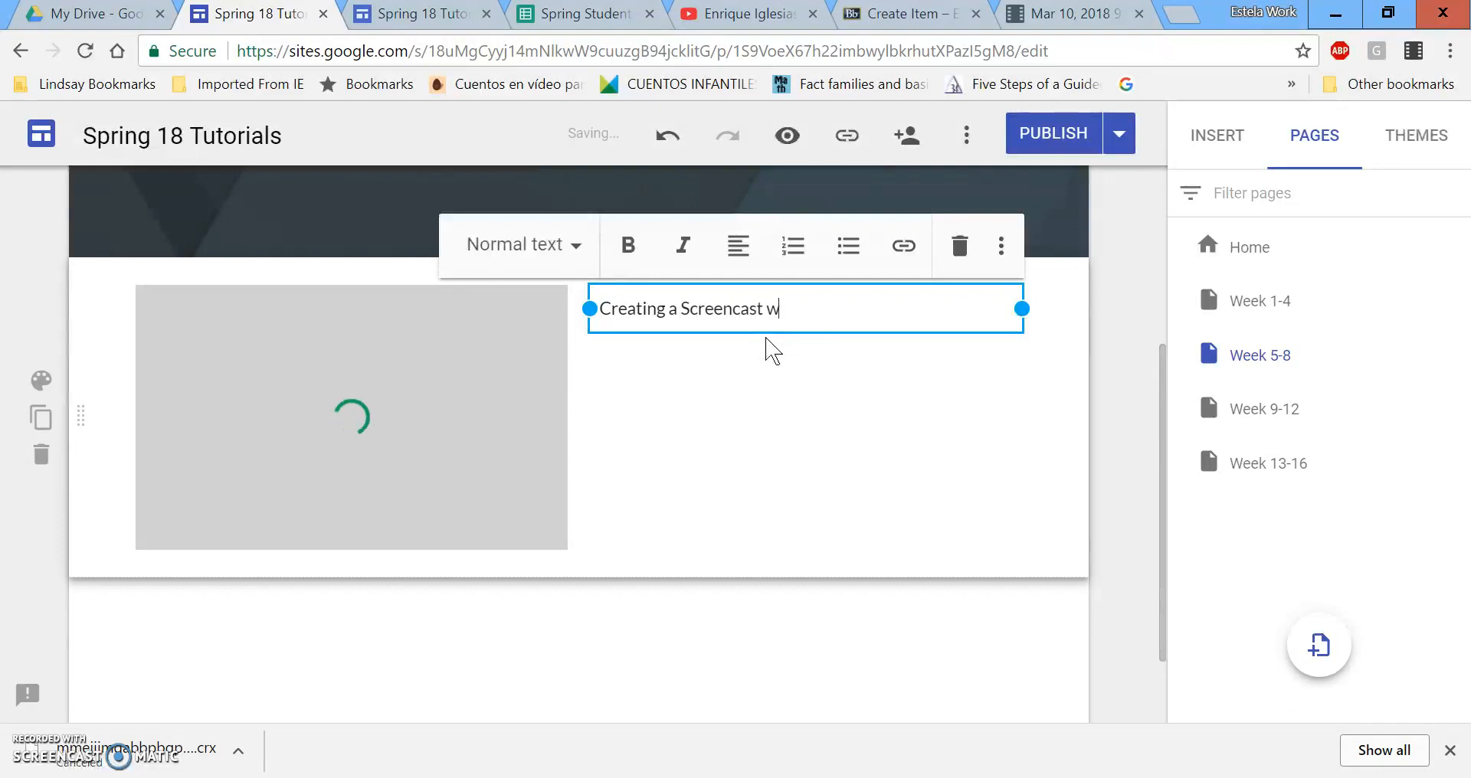
{"action": "type", "text": "ith Screencastify"}
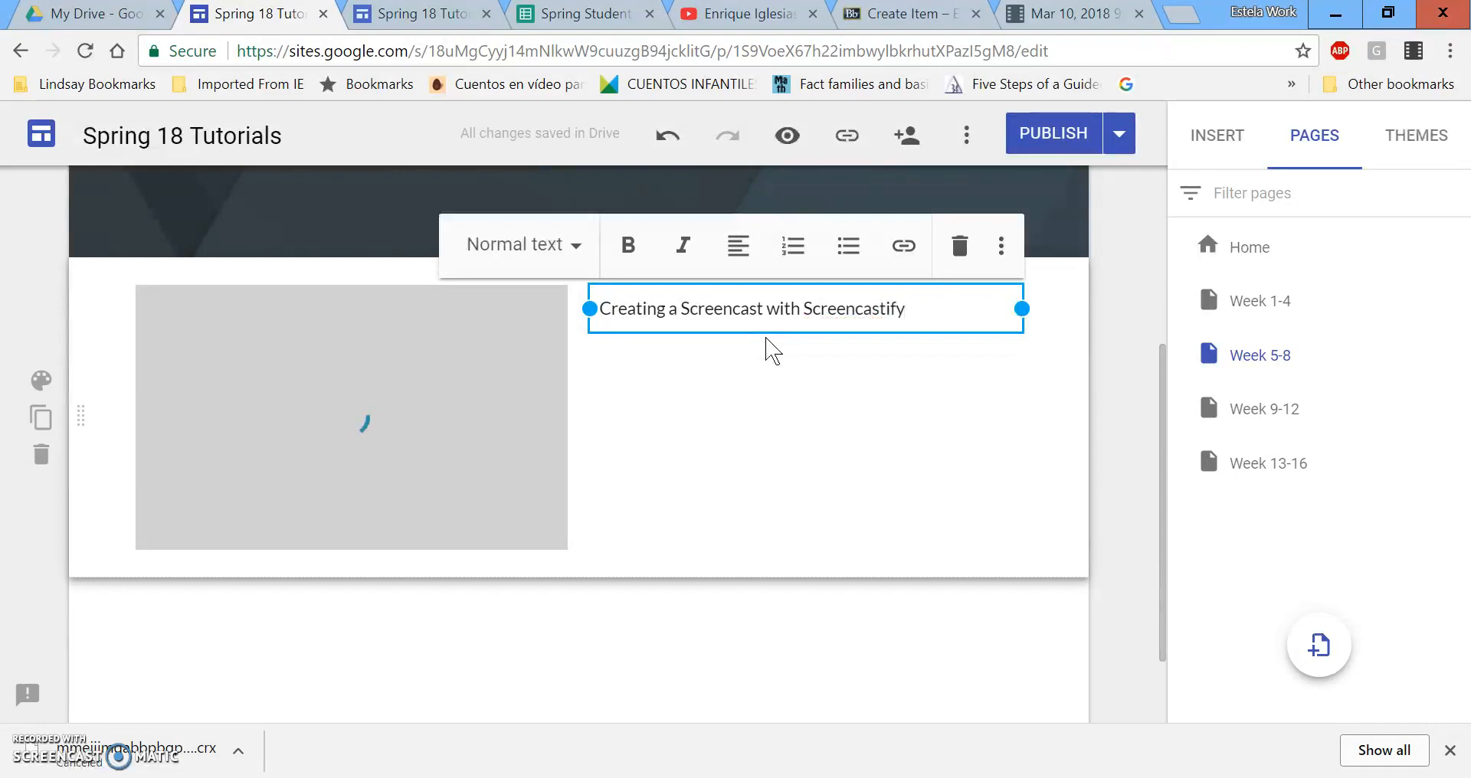
{"action": "left_click", "coordinate": [575, 245]}
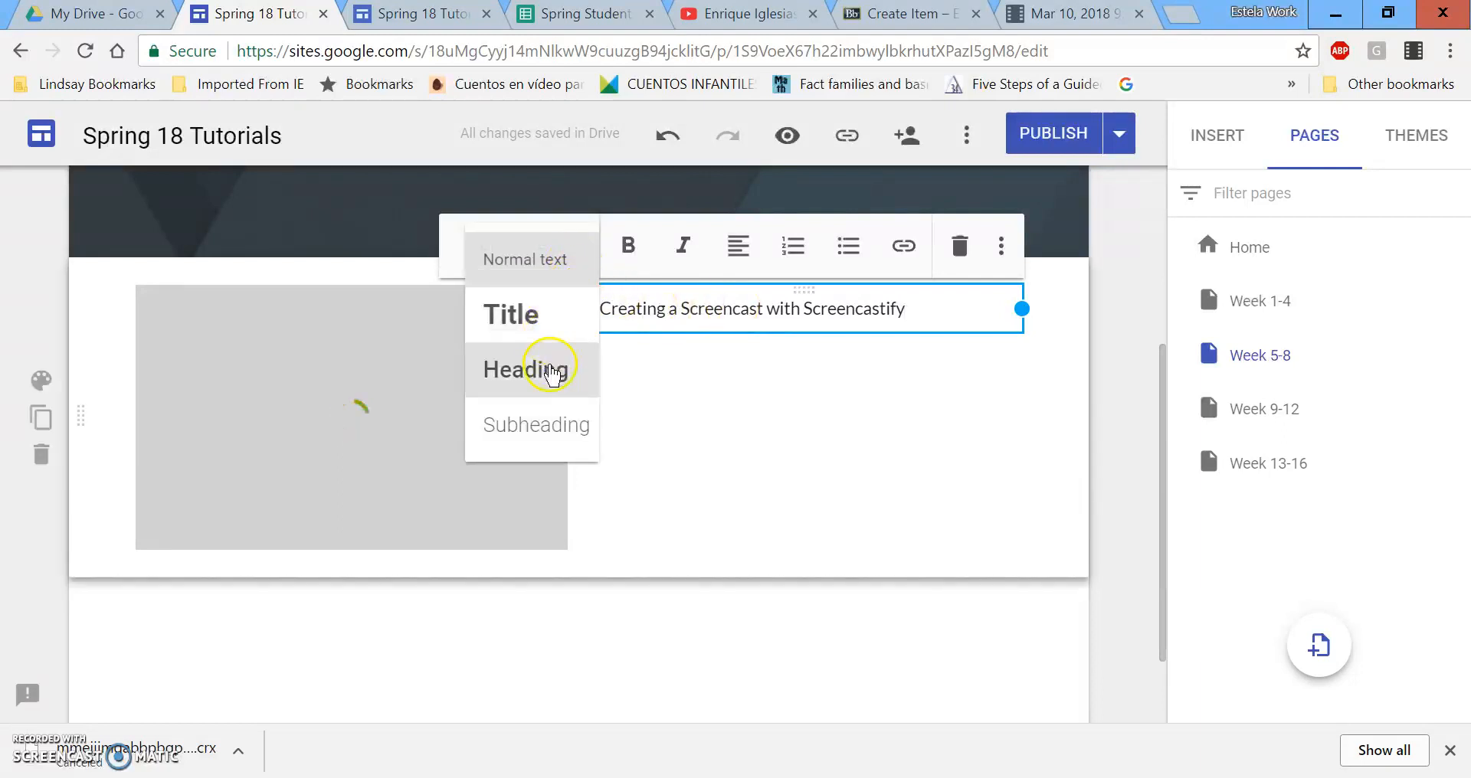
{"action": "left_click", "coordinate": [548, 369]}
{"action": "double_click", "coordinate": [767, 464]}
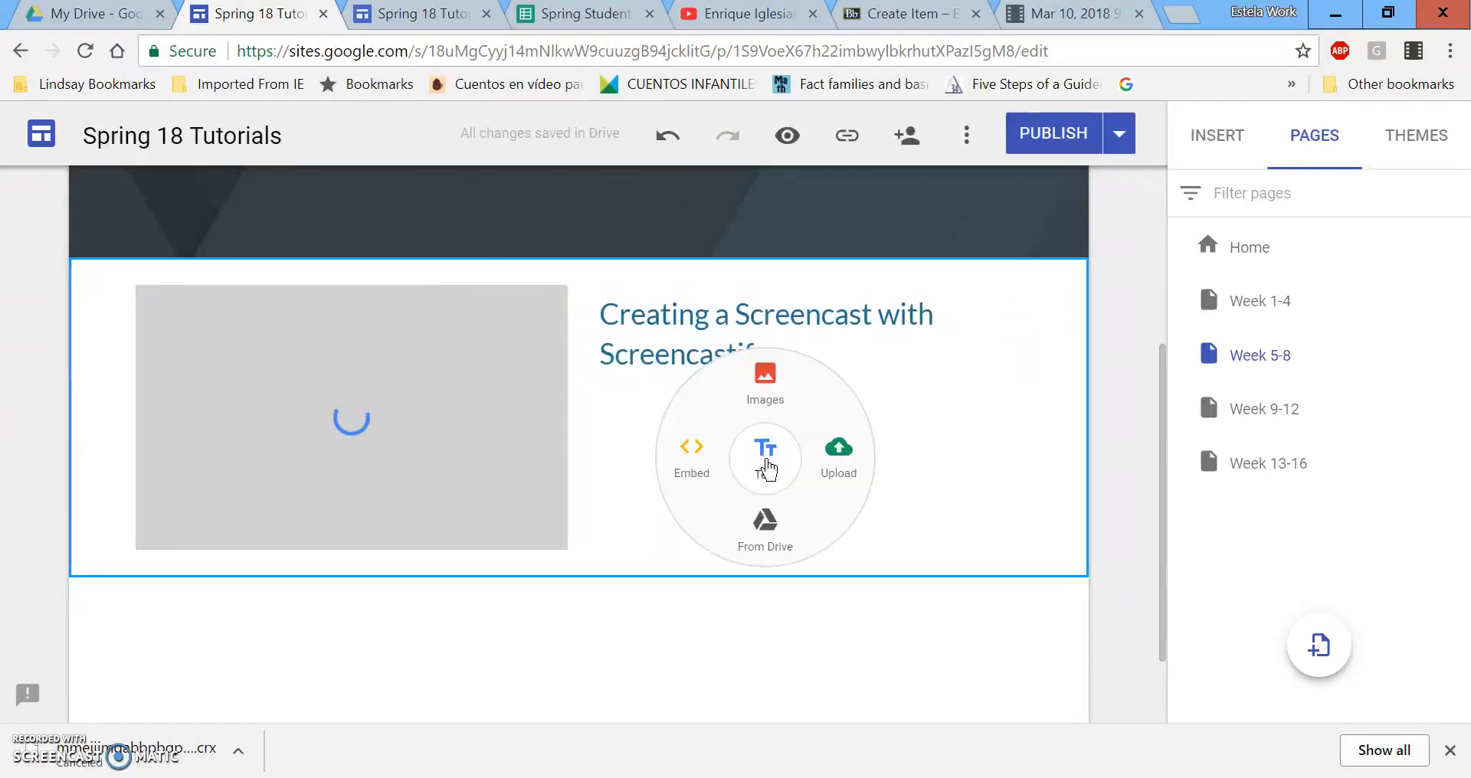
Write a paragraph about making Screencastify tutorials in any subject for an EDTE 4200 library.
{"action": "left_click", "coordinate": [766, 458]}
{"action": "type", "text": "You can use scr"}
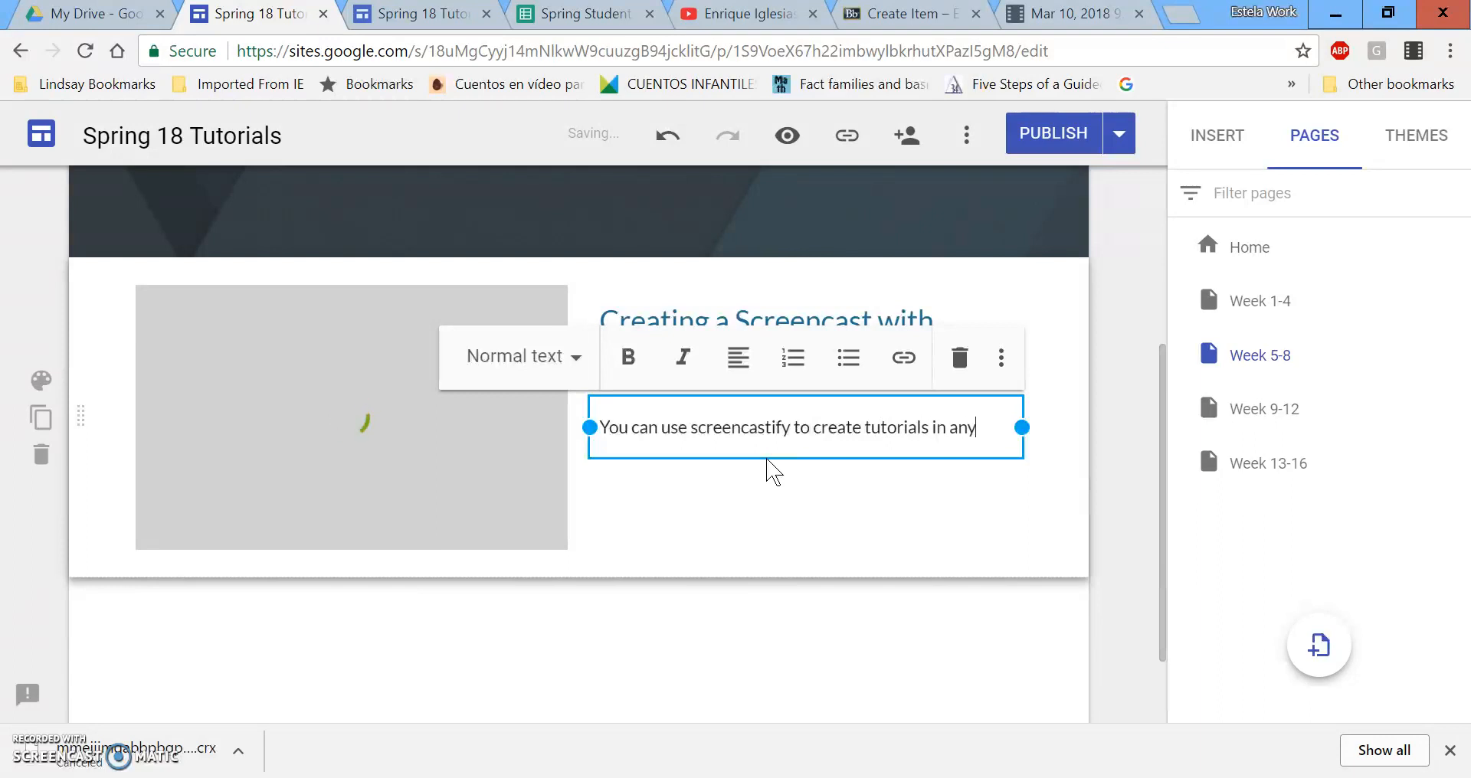
{"action": "type", "text": "bject area"}
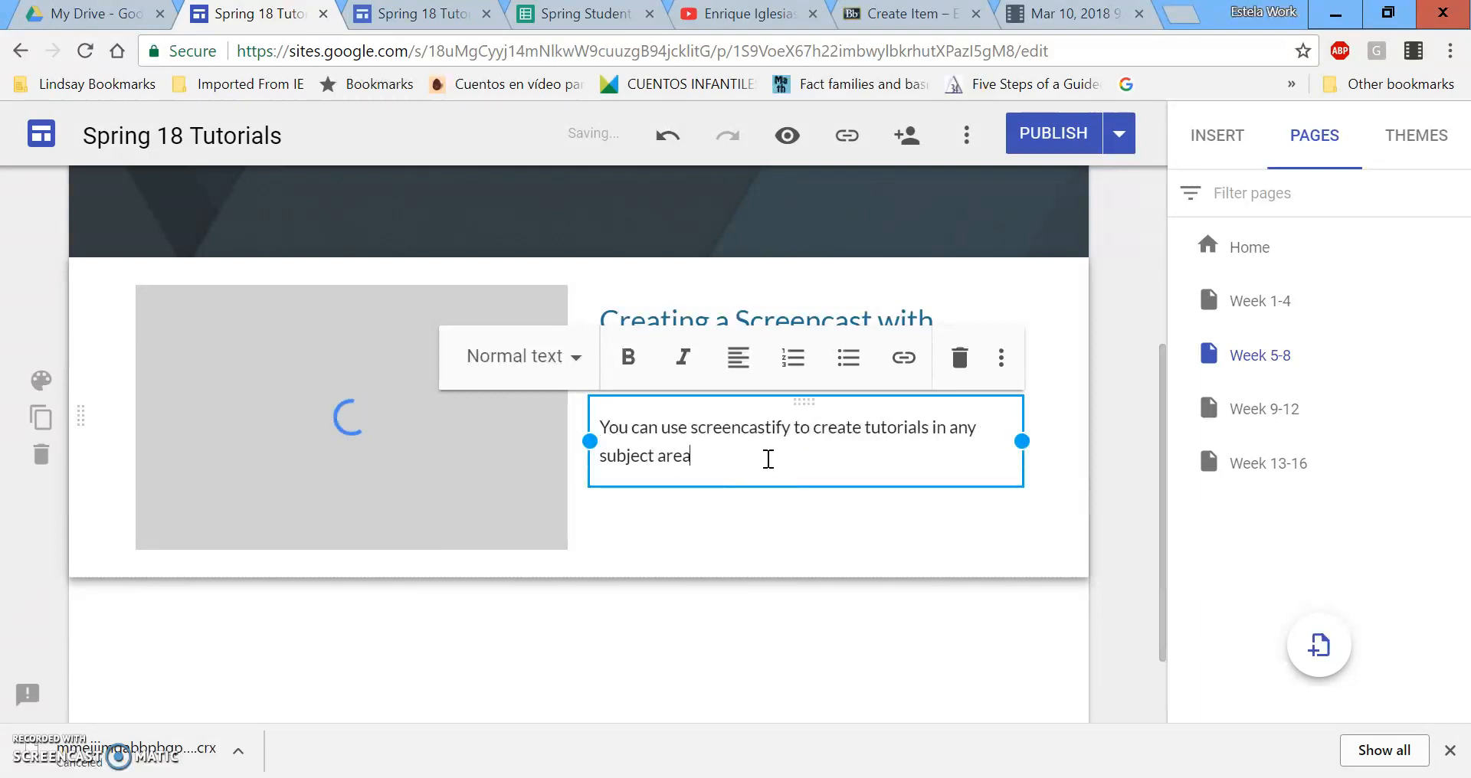
{"action": "type", "text": "! Thsi"}
{"action": "key", "text": "BackSpace"}
{"action": "key", "text": "BackSpace"}
{"action": "key", "text": "BackSpace"}
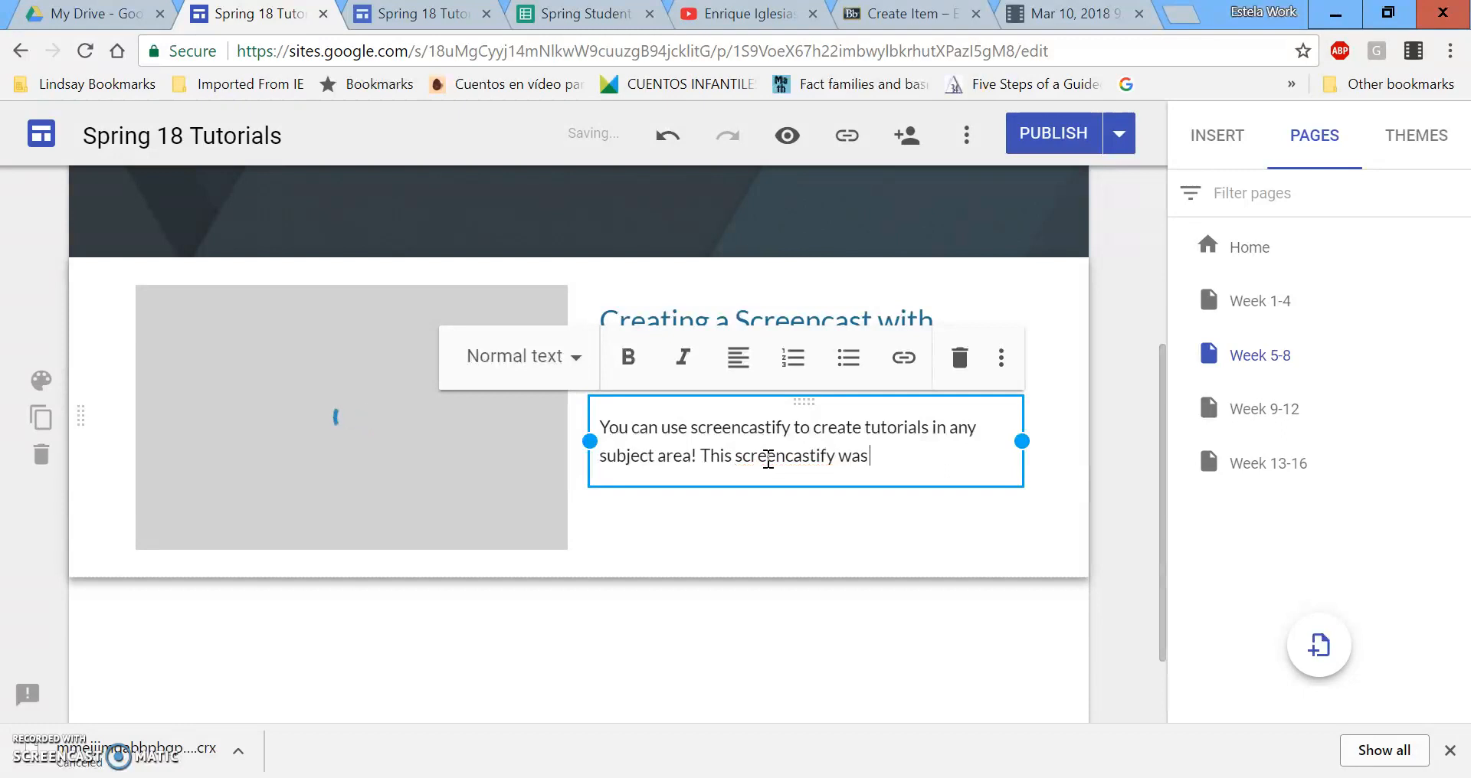
{"action": "type", "text": "d to create a a"}
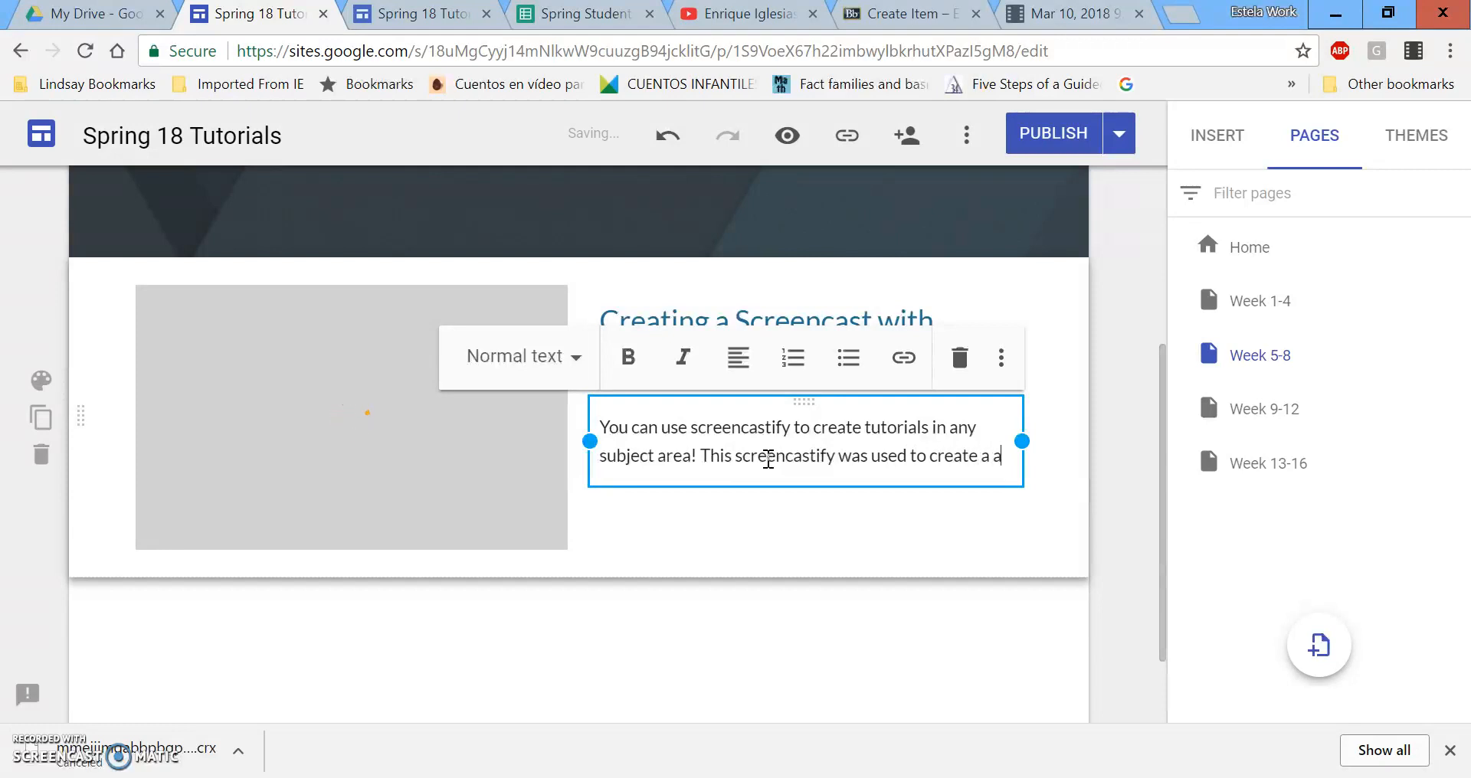
{"action": "key", "text": "BackSpace"}
{"action": "type", "text": "library for EDTE 4200"}
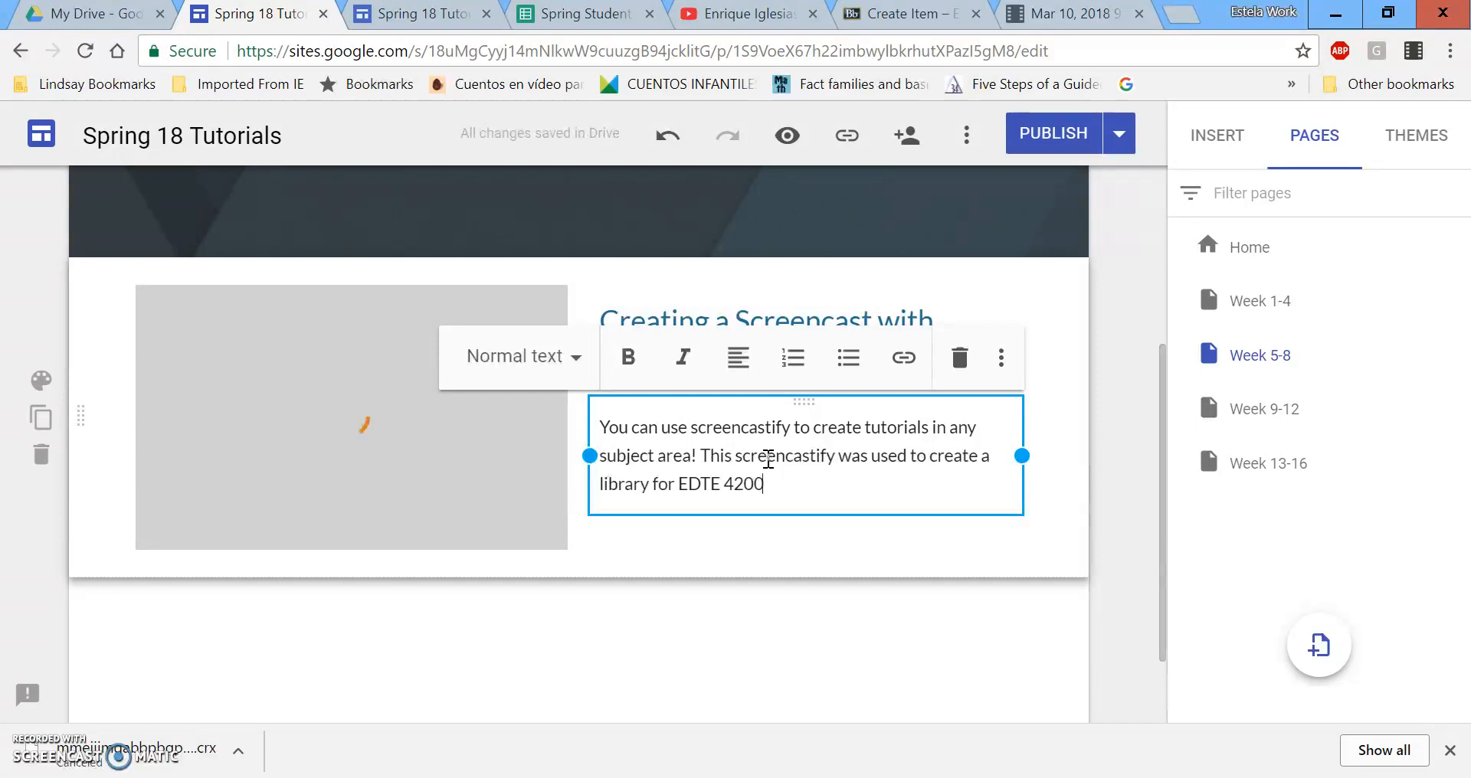
{"action": "type", "text": "!"}
{"action": "left_click", "coordinate": [860, 682]}
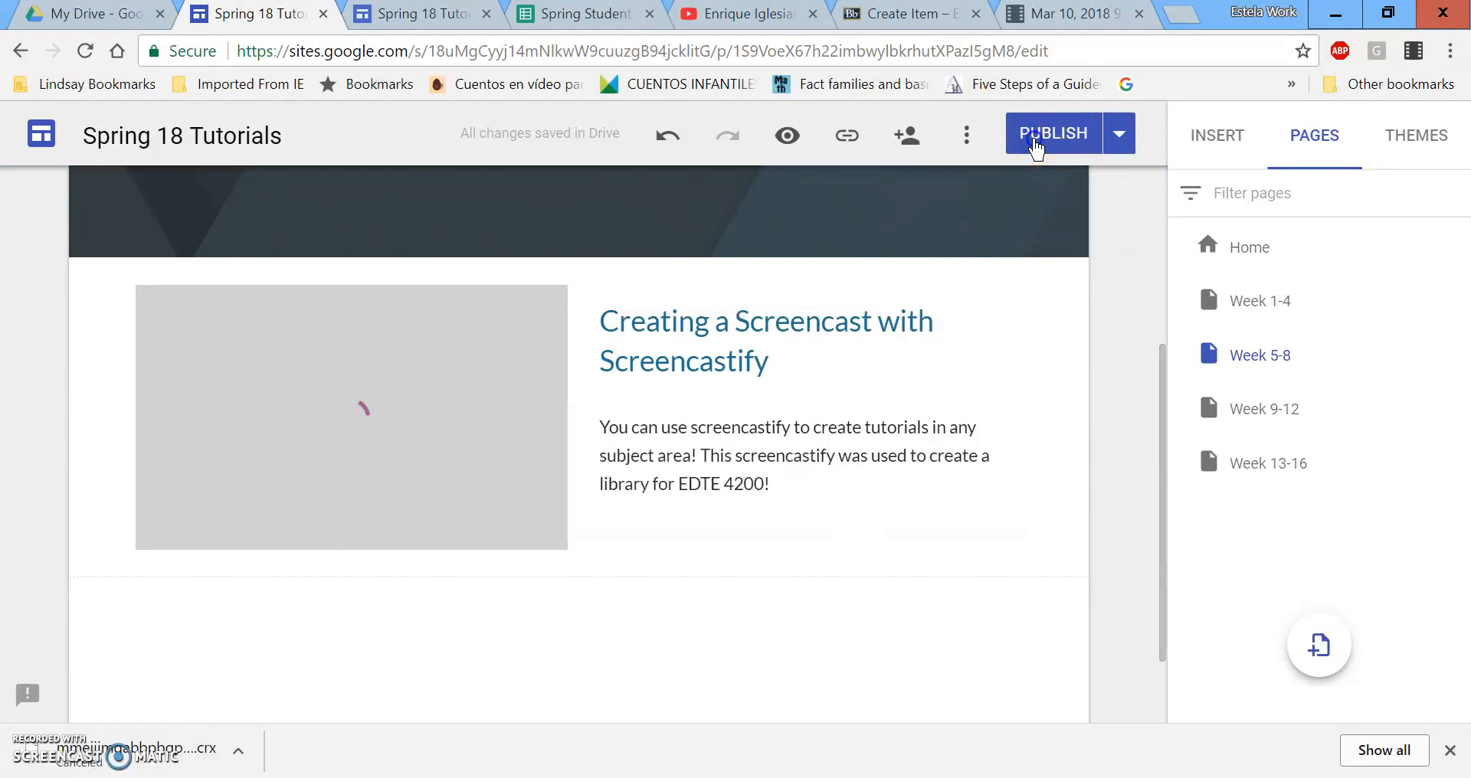
Publish the site and check the Screencastify recording's sharing link.
{"action": "left_click", "coordinate": [1037, 141]}
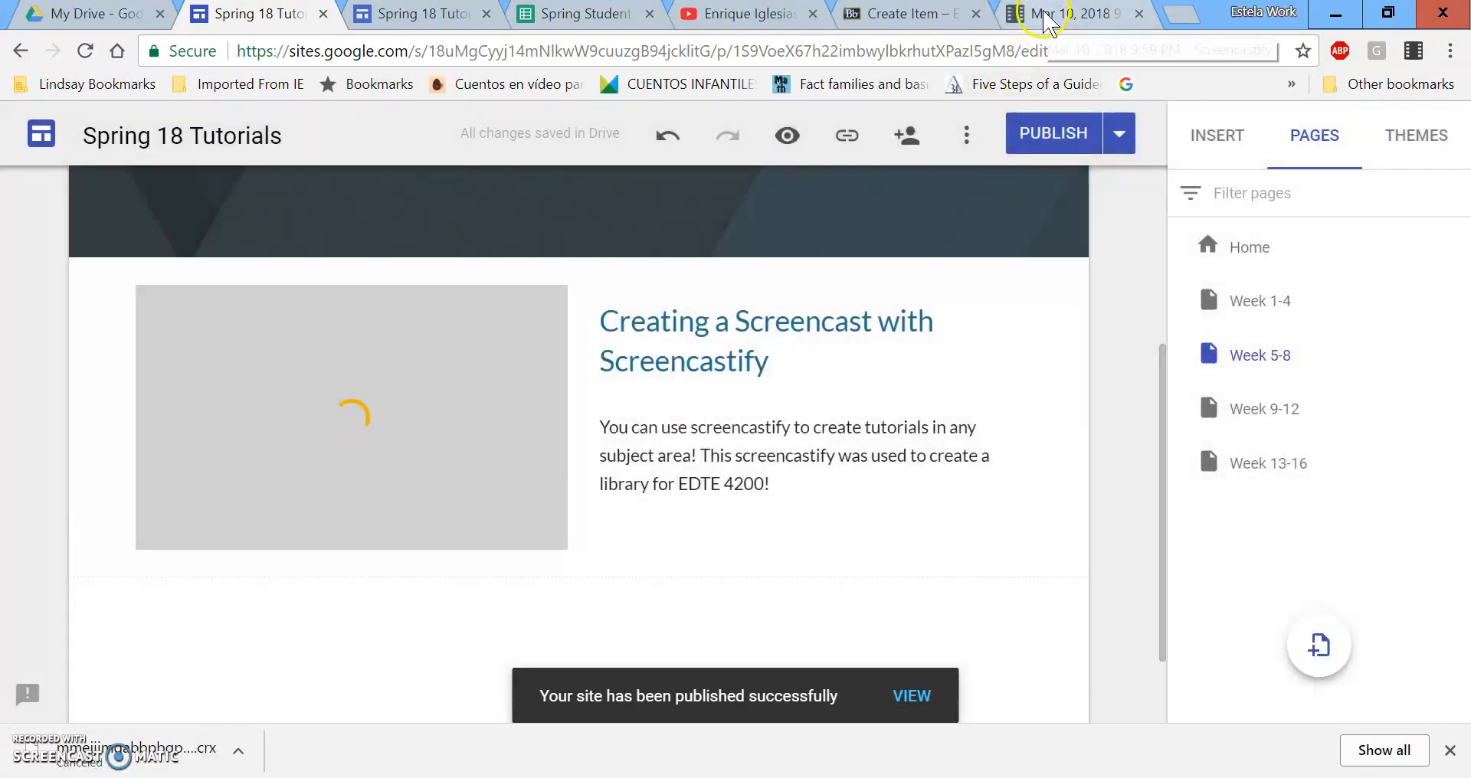
{"action": "left_click", "coordinate": [1046, 20]}
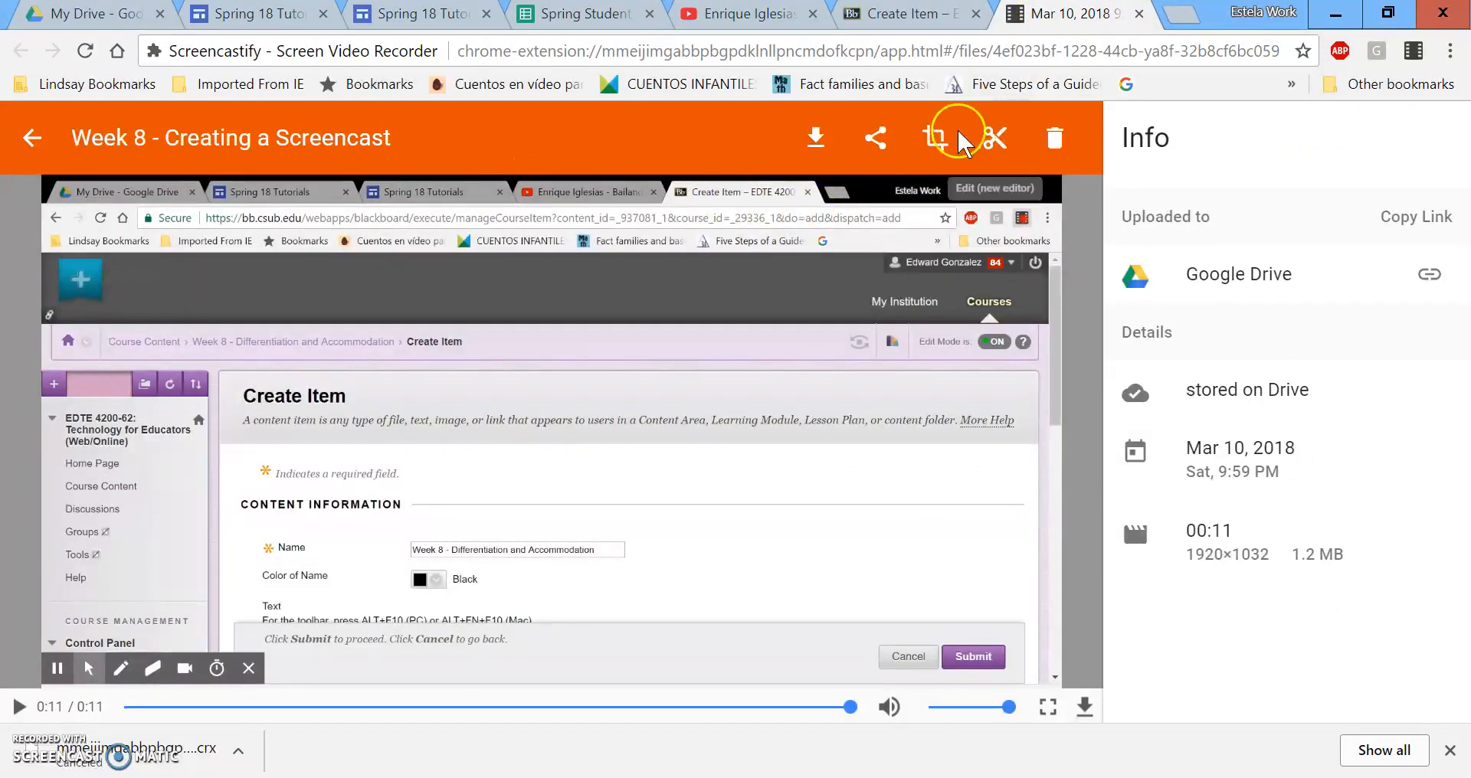
{"action": "left_click", "coordinate": [878, 140]}
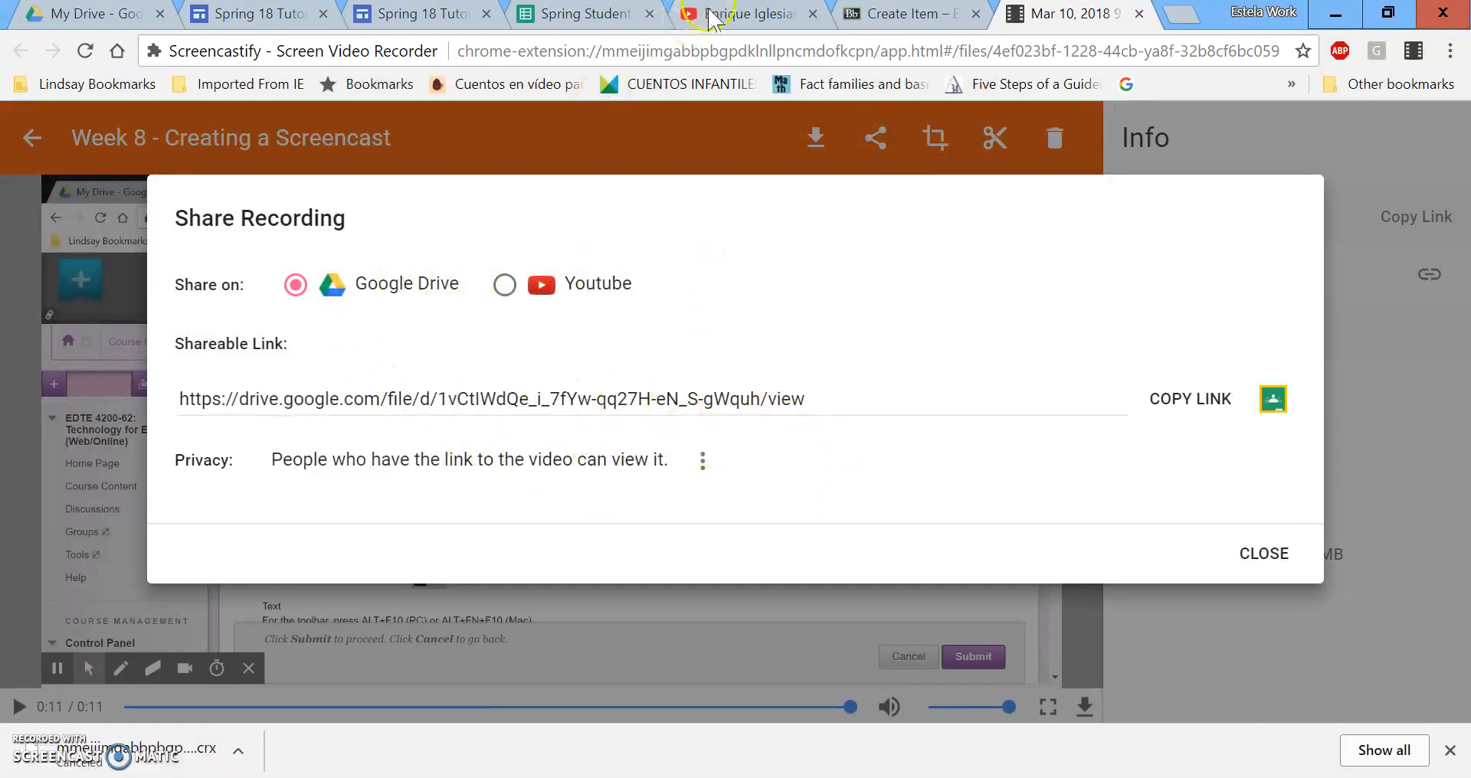
{"action": "left_click", "coordinate": [440, 23]}
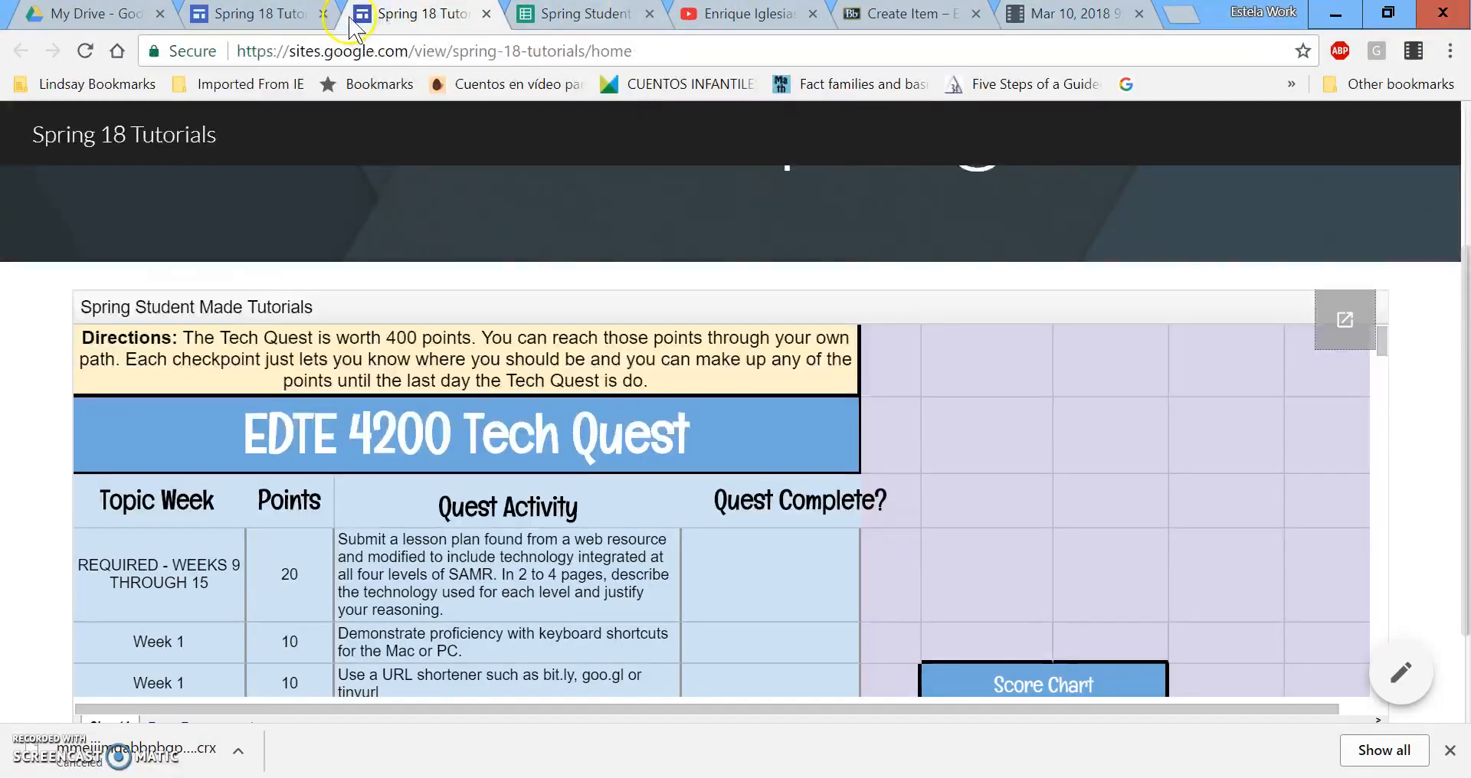
Republish the site from the editor and view the published site.
{"action": "left_click", "coordinate": [260, 17]}
{"action": "left_click", "coordinate": [1073, 140]}
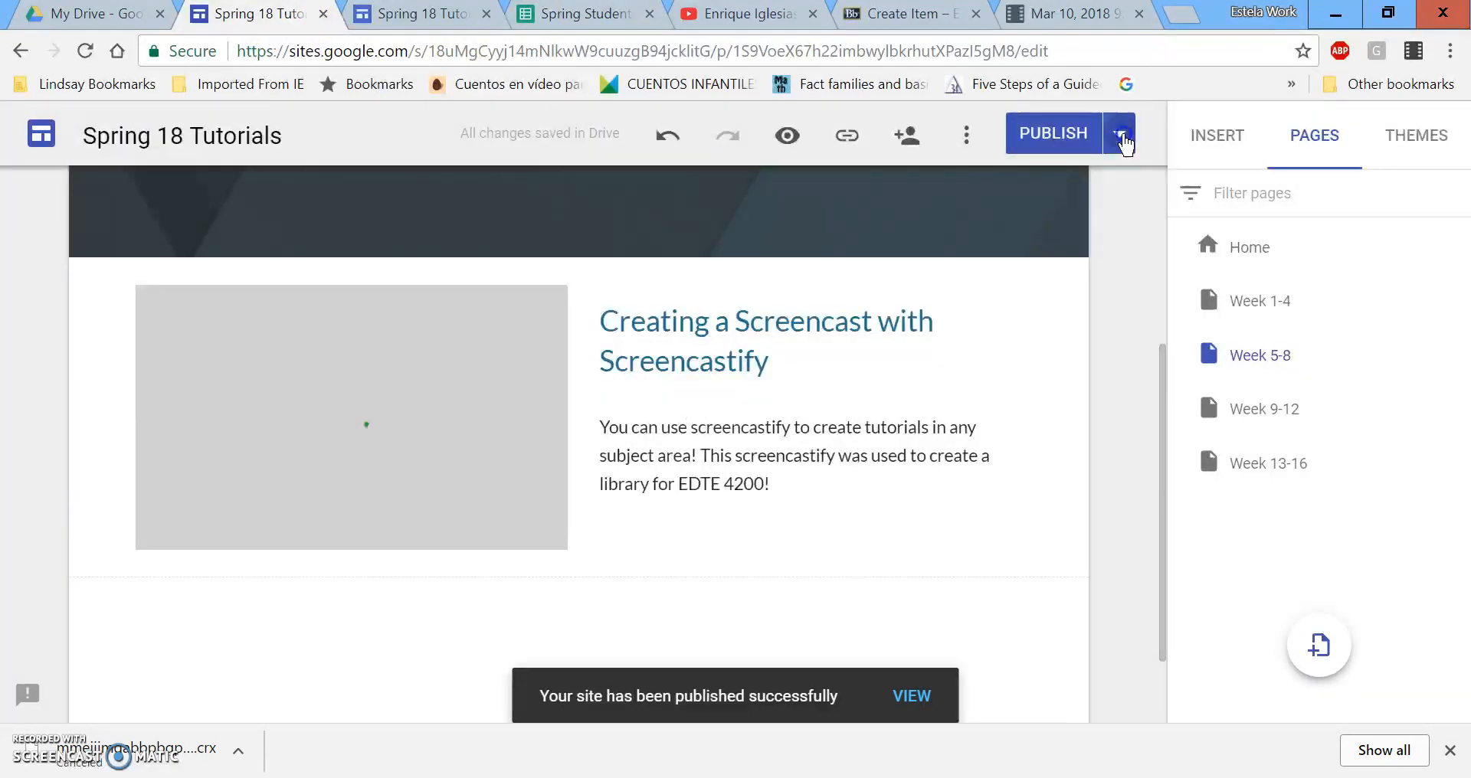
{"action": "left_click", "coordinate": [1120, 137]}
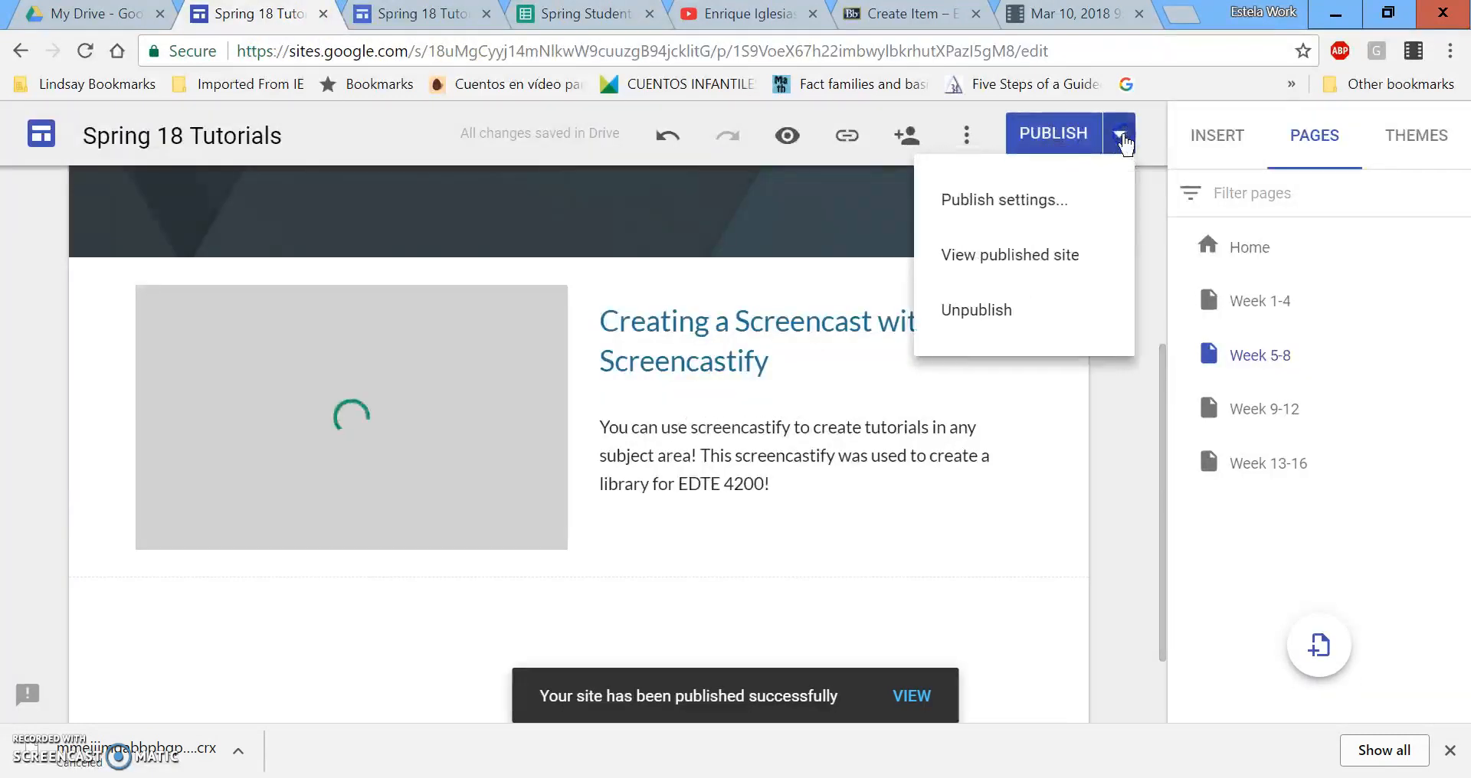
{"action": "left_click", "coordinate": [1040, 269]}
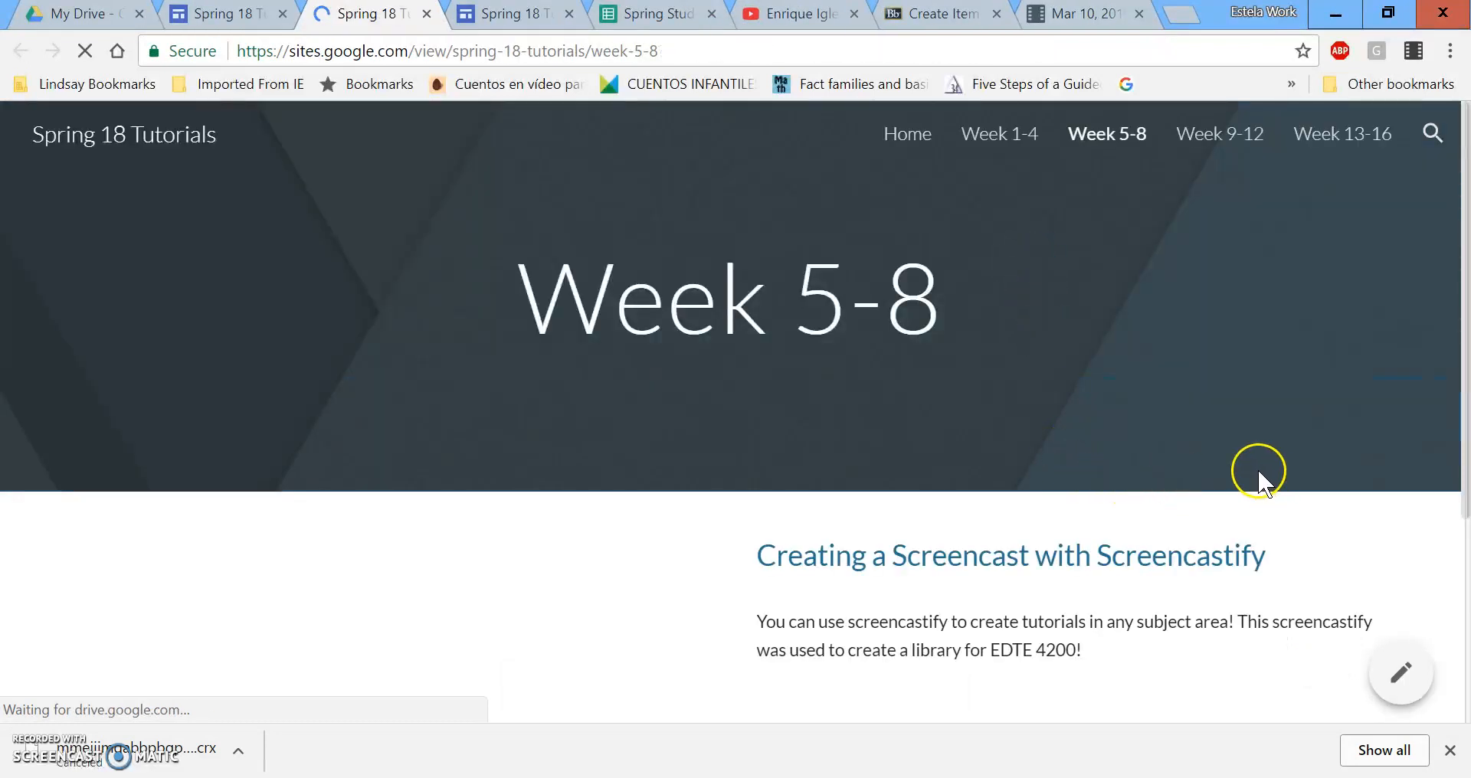
Play and pause the embedded screencast on the published Week 5-8 page.
{"action": "scroll", "coordinate": [1223, 430], "scroll_direction": "down", "scroll_amount": 4}
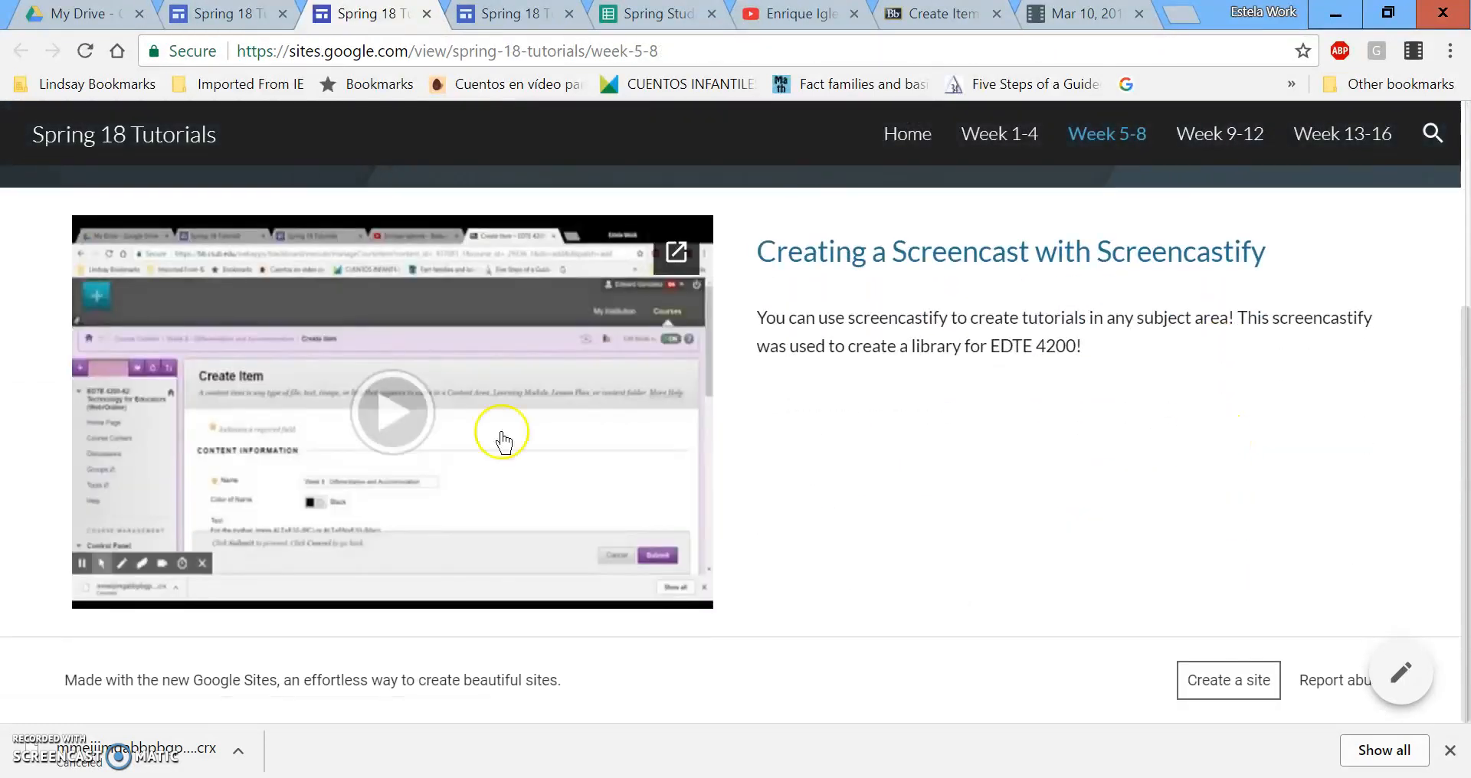
{"action": "left_click", "coordinate": [368, 427]}
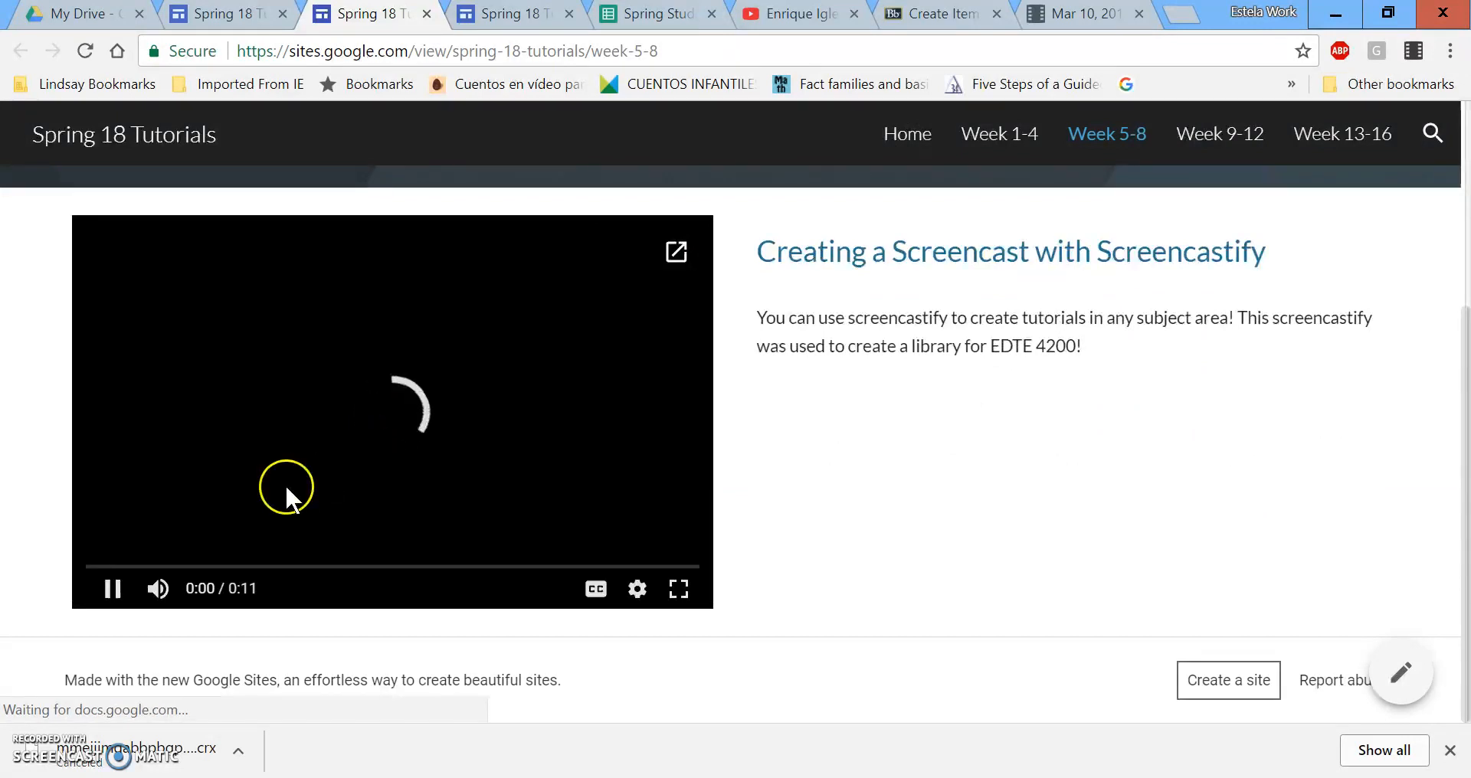
{"action": "left_click", "coordinate": [113, 589]}
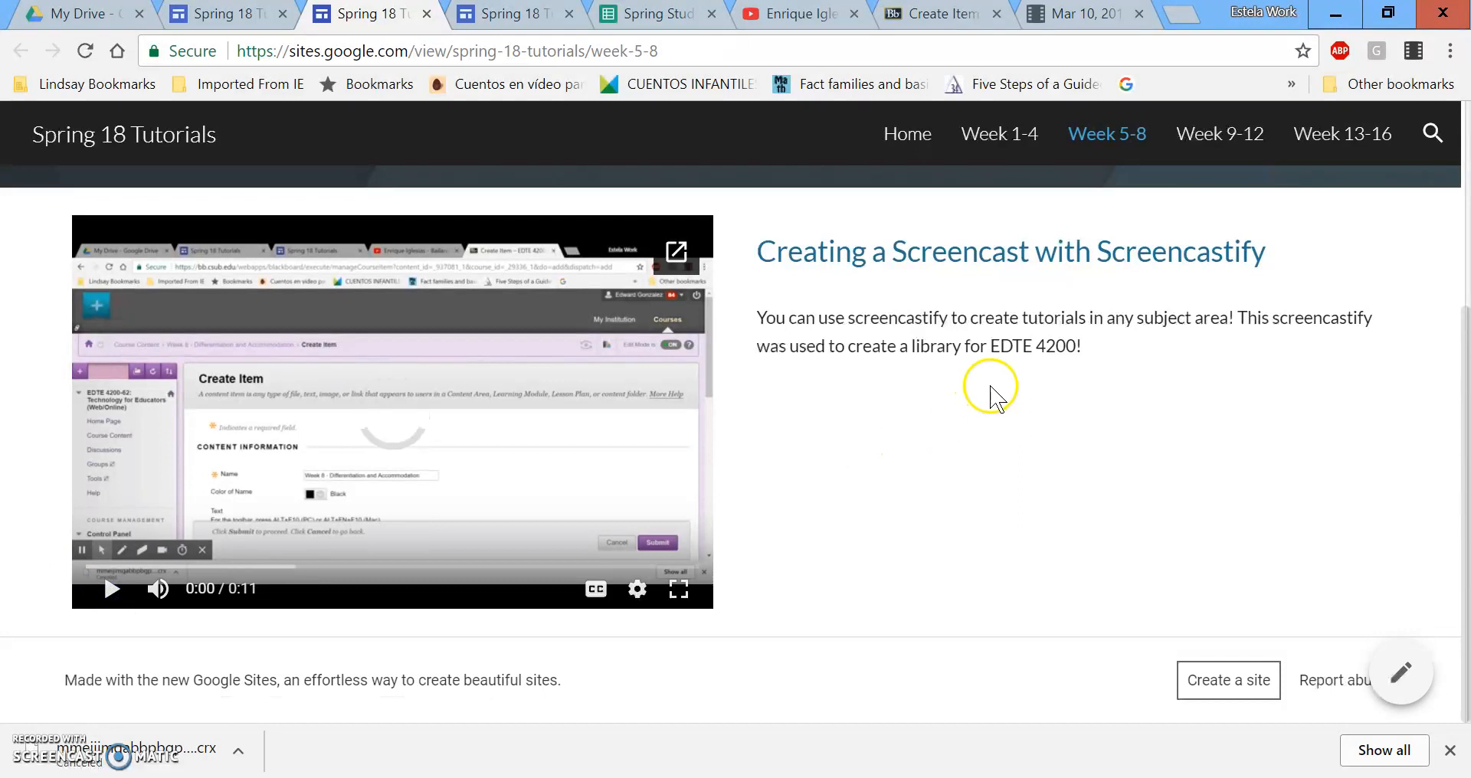
{"action": "scroll", "coordinate": [989, 391], "scroll_direction": "up", "scroll_amount": 3}
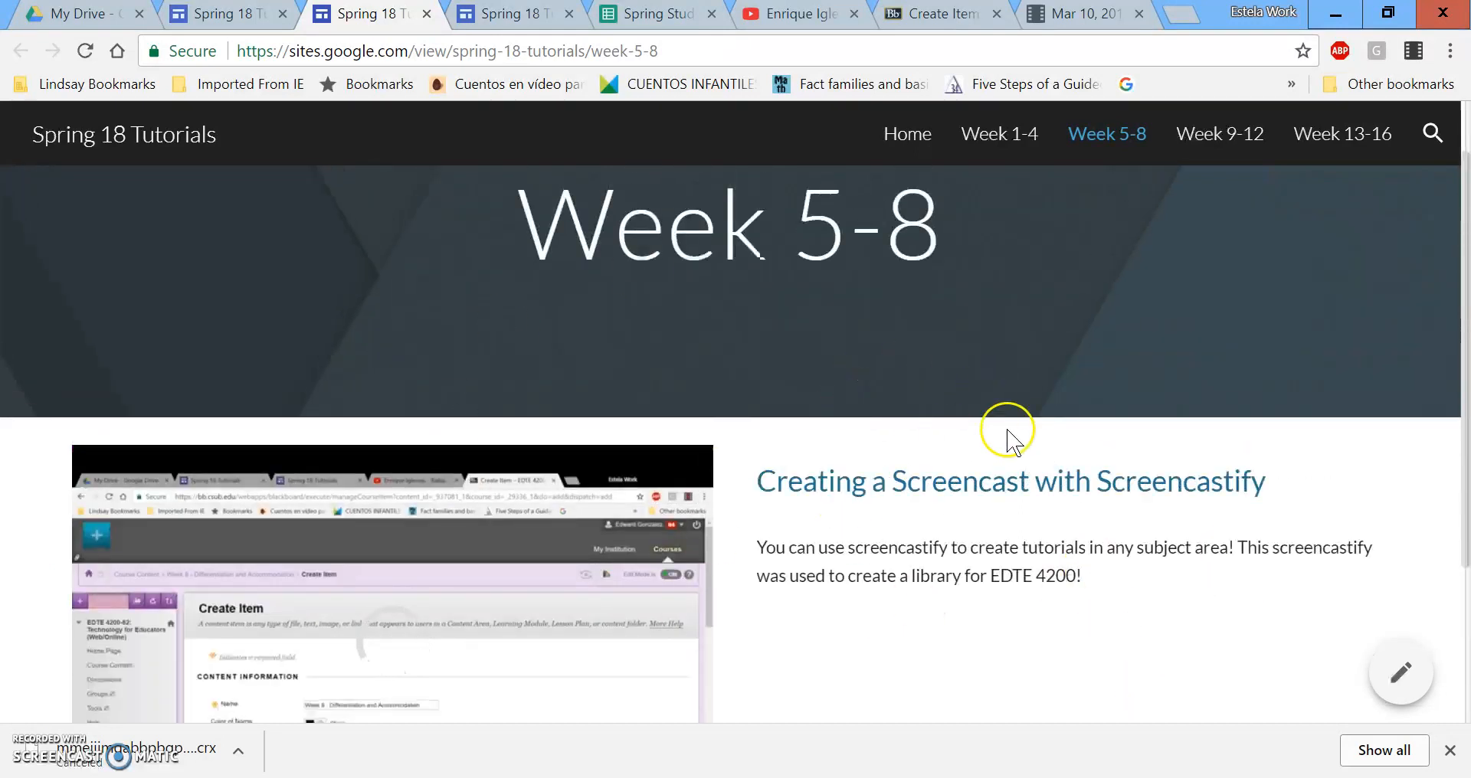
{"action": "scroll", "coordinate": [835, 473], "scroll_direction": "down", "scroll_amount": 3}
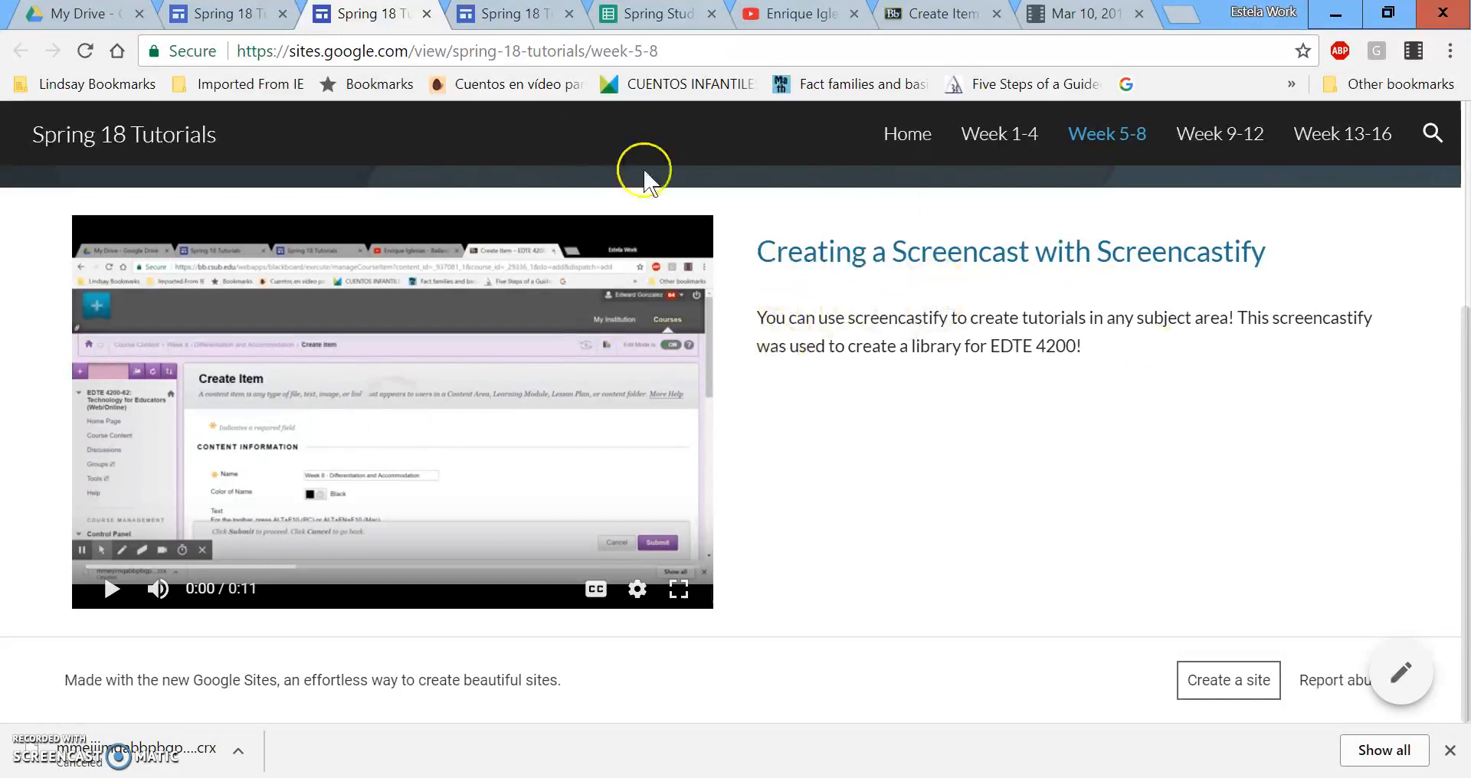
Copy the published Home page's web address and launch the Screencastify recorder extension.
{"action": "left_click", "coordinate": [903, 138]}
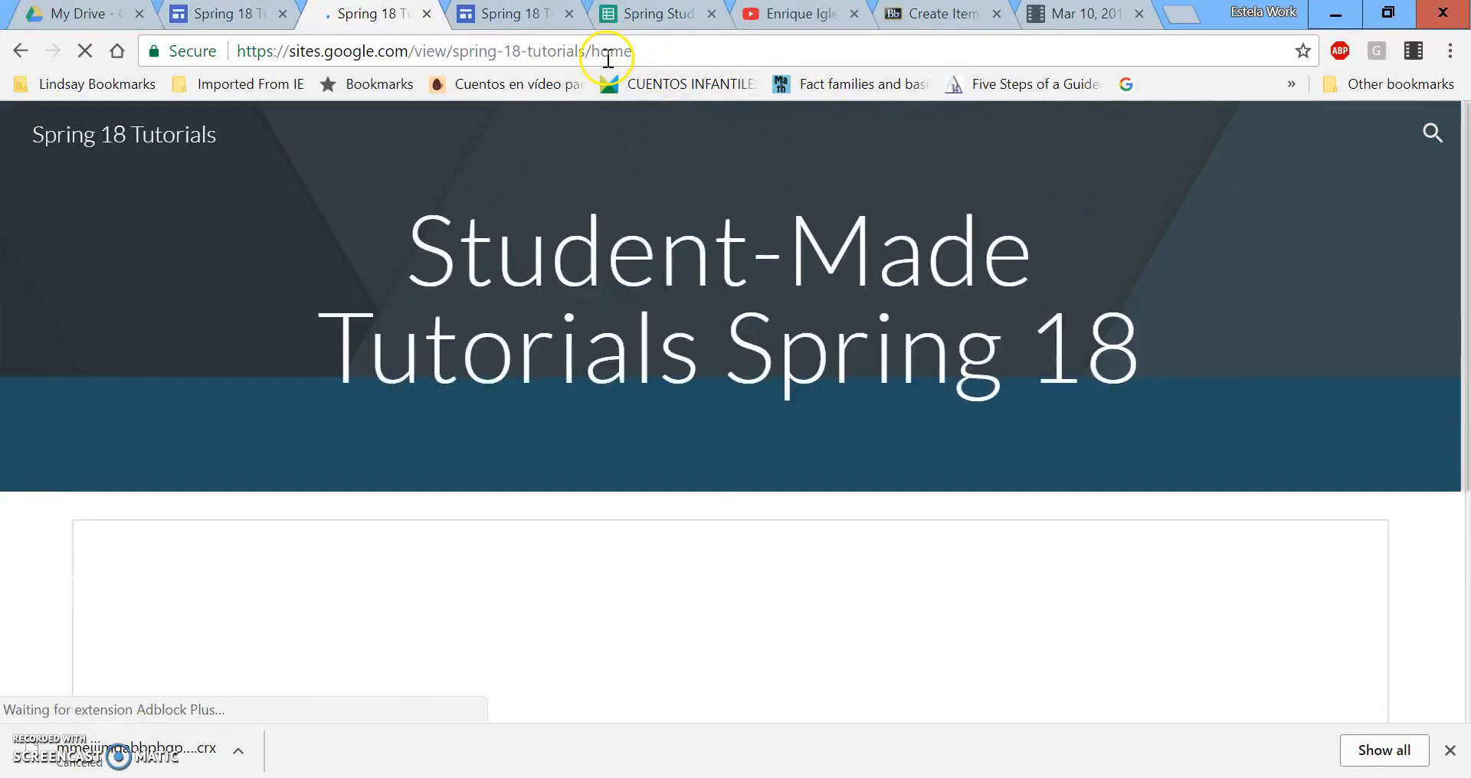
{"action": "left_click", "coordinate": [608, 59]}
{"action": "right_click", "coordinate": [607, 59]}
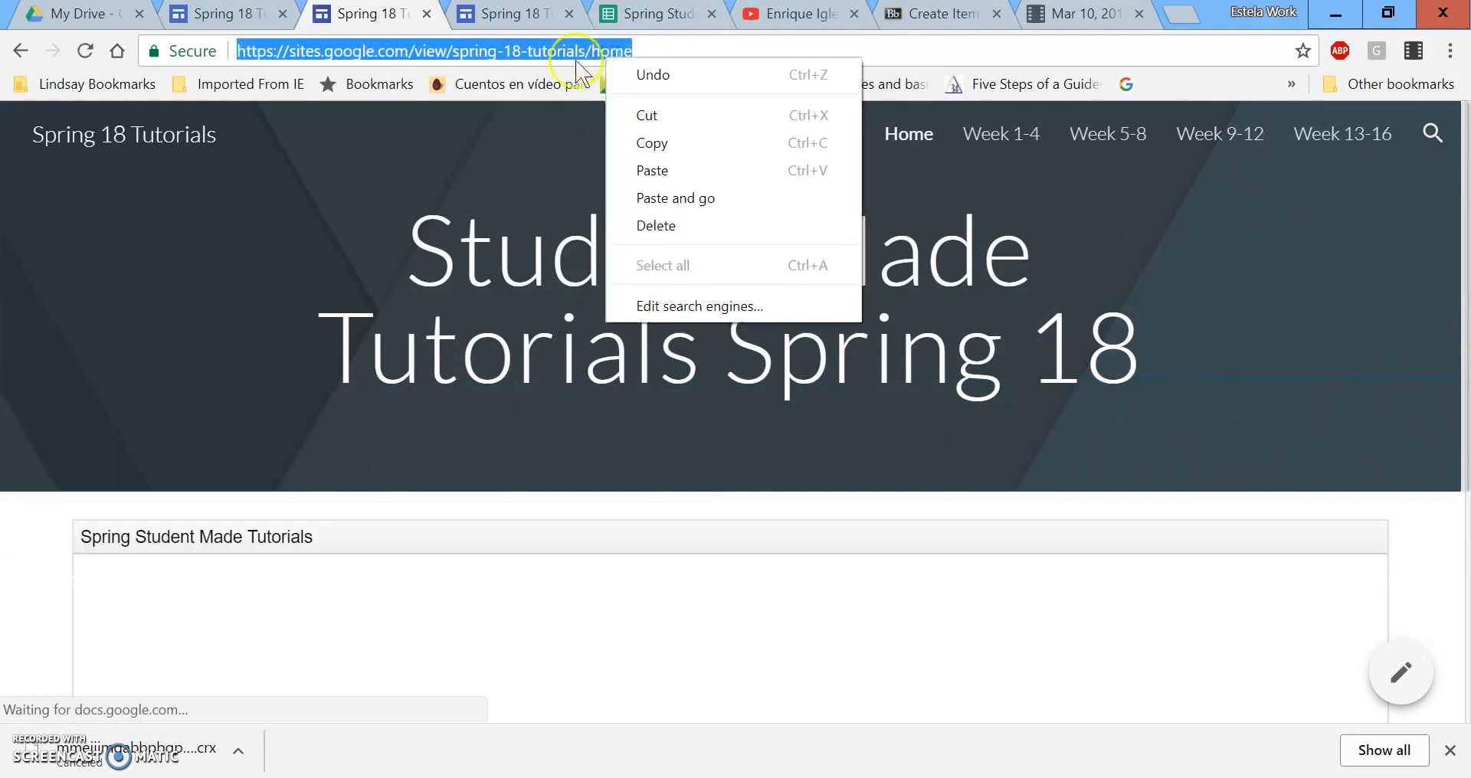
{"action": "left_click", "coordinate": [653, 144]}
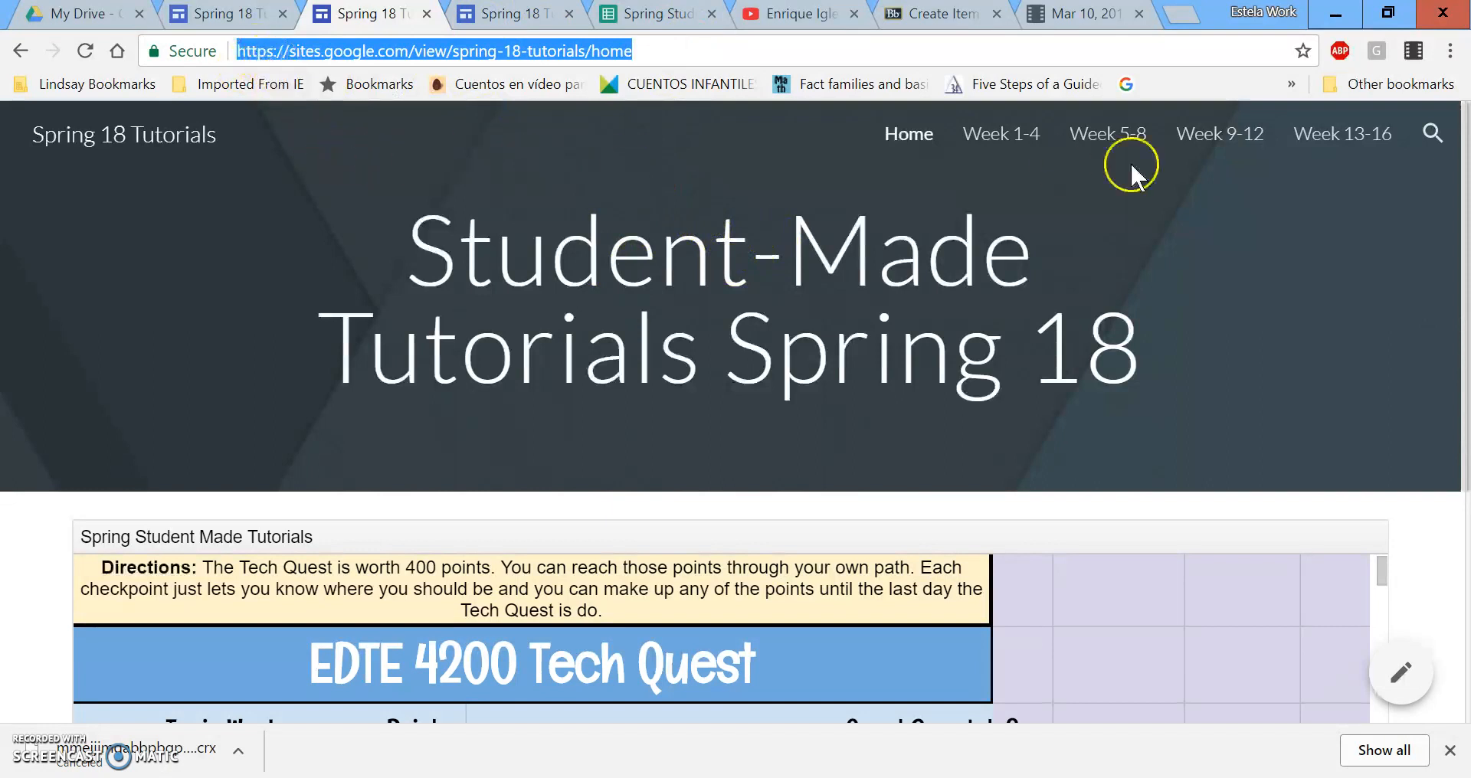
{"action": "left_click", "coordinate": [1413, 51]}
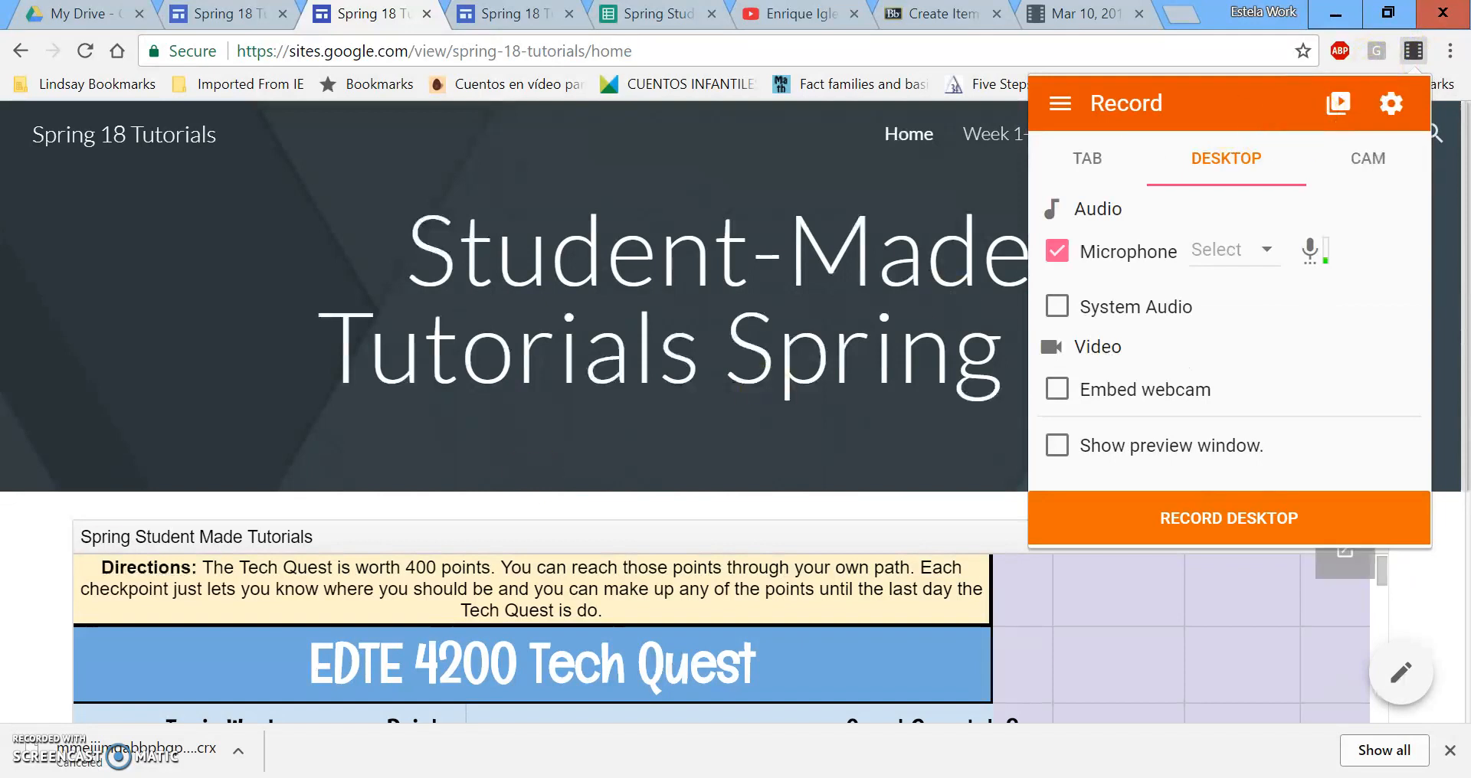